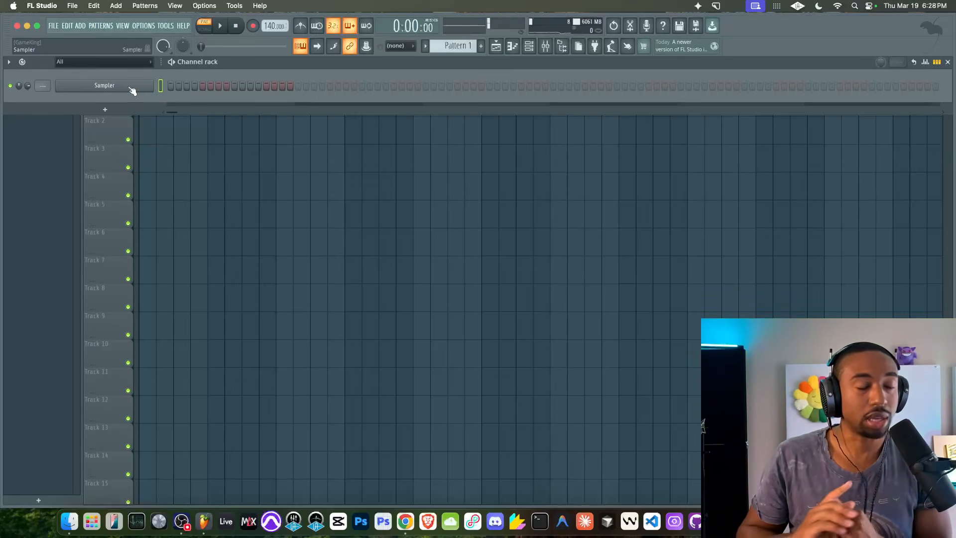
Replace the Sampler channel with the Busy Works Beats Sampler and move its window so the whole interface fits on screen
{"action": "right_click", "coordinate": [127, 86]}
{"action": "mouse_move", "coordinate": [184, 194]}
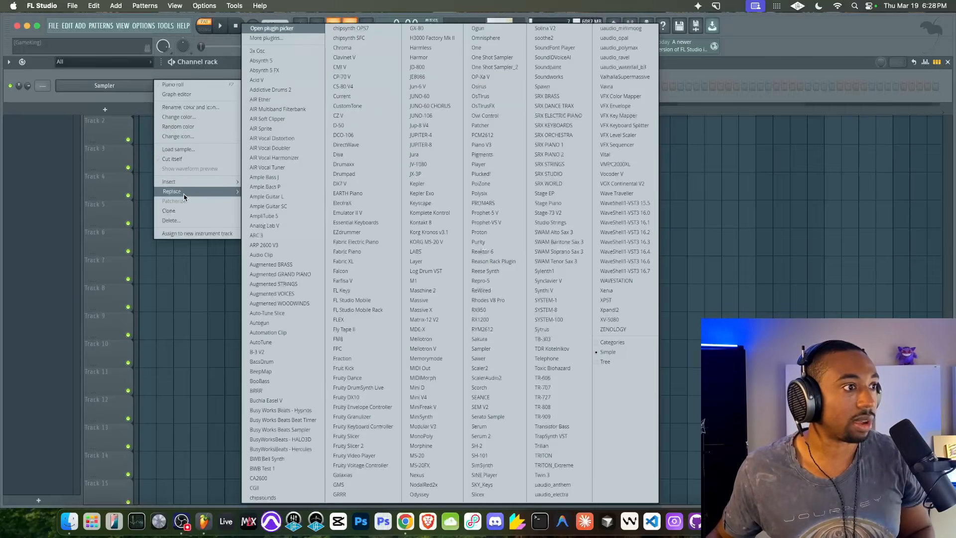
{"action": "left_click", "coordinate": [303, 429]}
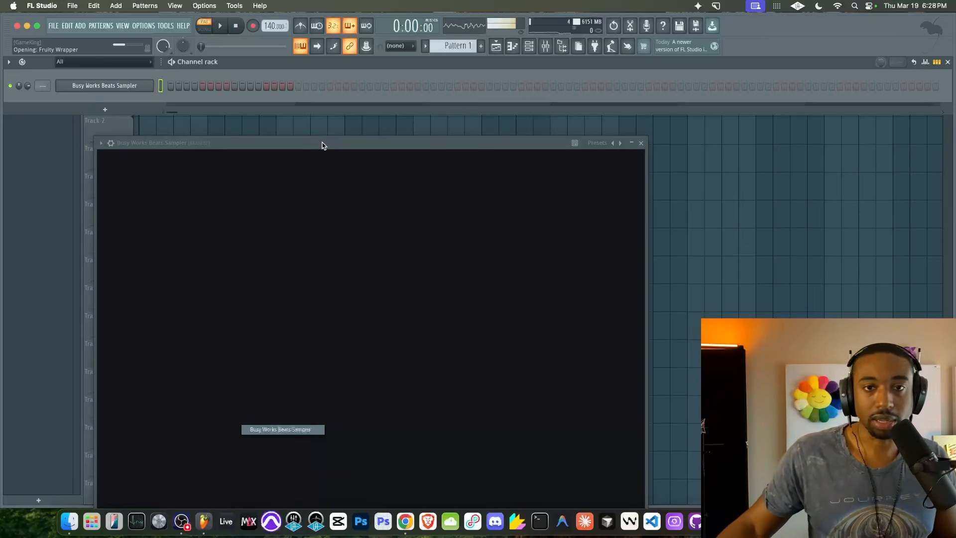
{"action": "left_click_drag", "start_coordinate": [319, 147], "coordinate": [319, 65]}
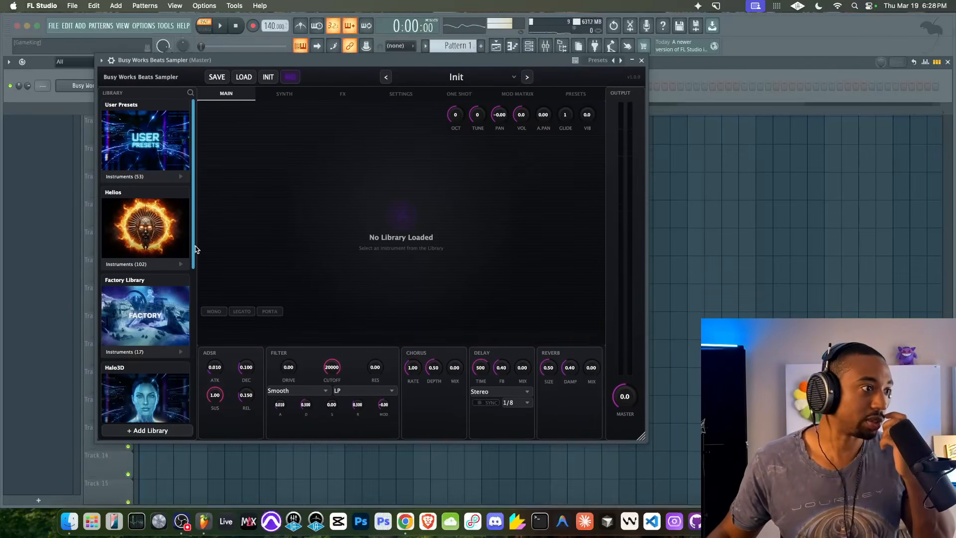
Load the E Piano – RB instrument from the Factory Library and set its VOL to 17.3
{"action": "left_click", "coordinate": [131, 350]}
{"action": "scroll", "coordinate": [125, 334], "scroll_direction": "down", "scroll_amount": 2}
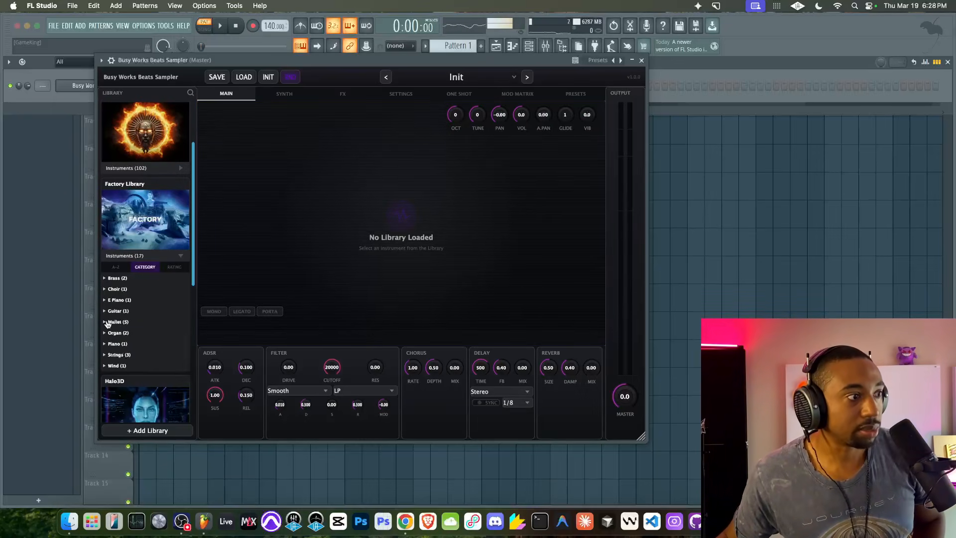
{"action": "left_click", "coordinate": [104, 301]}
{"action": "left_click", "coordinate": [124, 313]}
{"action": "left_click_drag", "start_coordinate": [525, 110], "coordinate": [525, 112]}
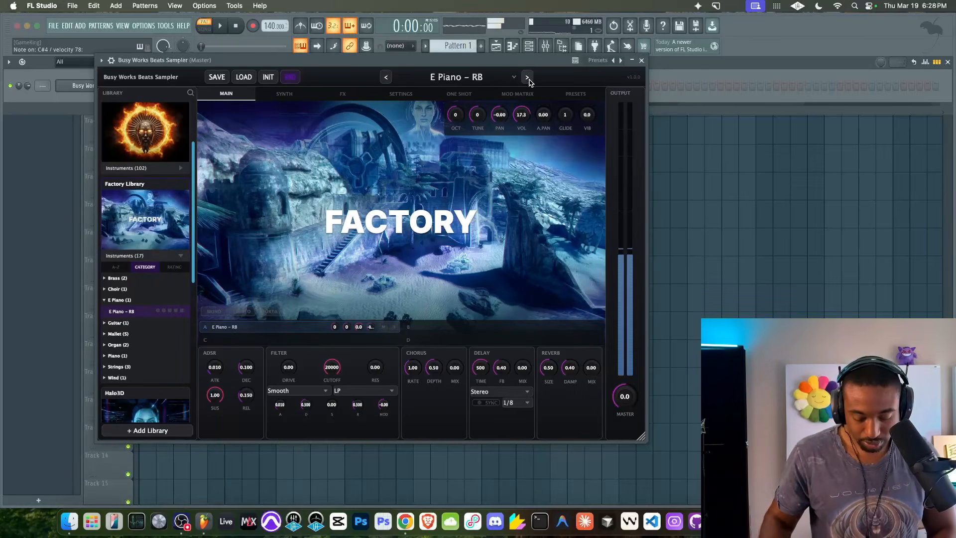
Turn on the metronome and open the piano roll of the Busy Works Beats Sampler channel
{"action": "left_click", "coordinate": [545, 45]}
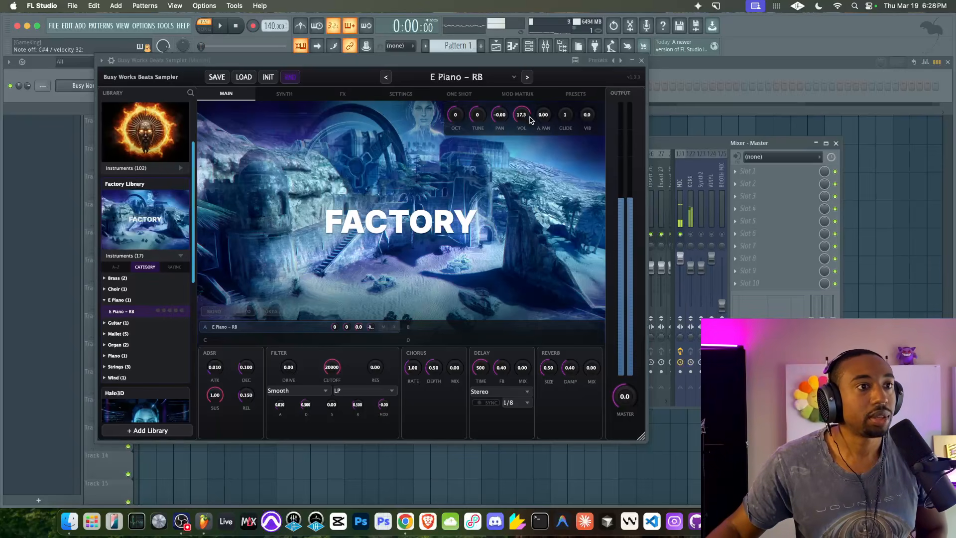
{"action": "left_click", "coordinate": [300, 25]}
{"action": "left_click", "coordinate": [641, 60]}
{"action": "right_click", "coordinate": [149, 82]}
{"action": "left_click", "coordinate": [160, 86]}
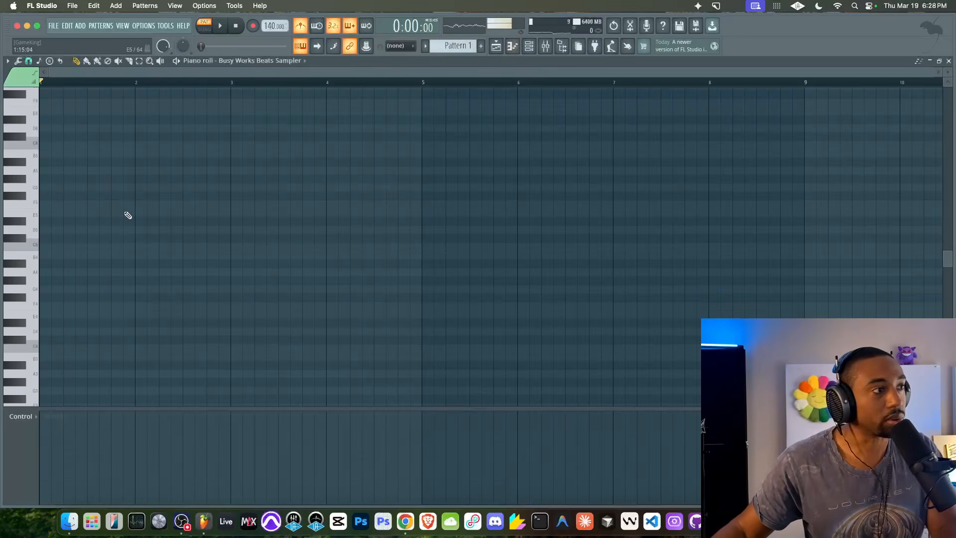
Draw a one-bar D minor chord in bar 1 with the notes D5, F5 and A5
{"action": "left_click", "coordinate": [51, 231]}
{"action": "left_click_drag", "start_coordinate": [50, 231], "coordinate": [132, 236]}
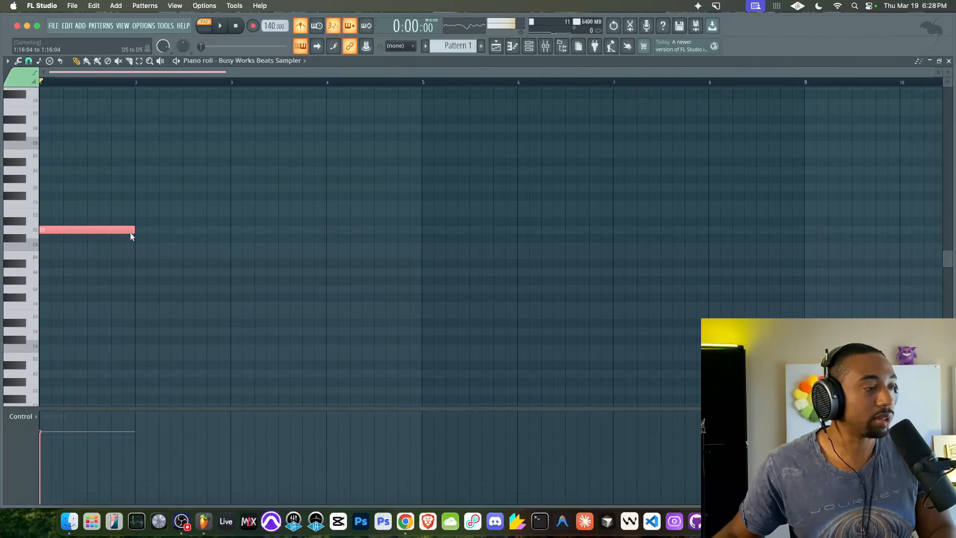
{"action": "left_click", "coordinate": [19, 229]}
{"action": "left_click", "coordinate": [22, 204]}
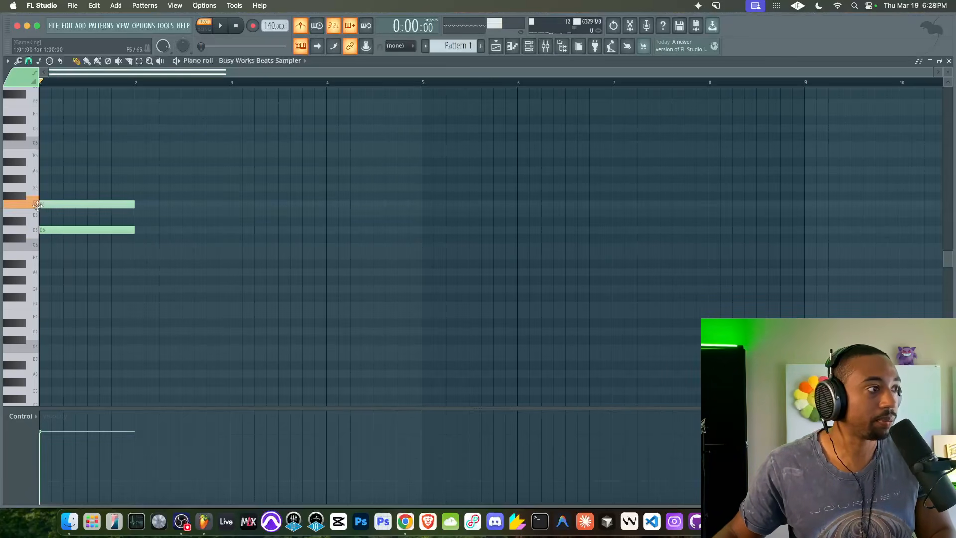
{"action": "left_click", "coordinate": [43, 170]}
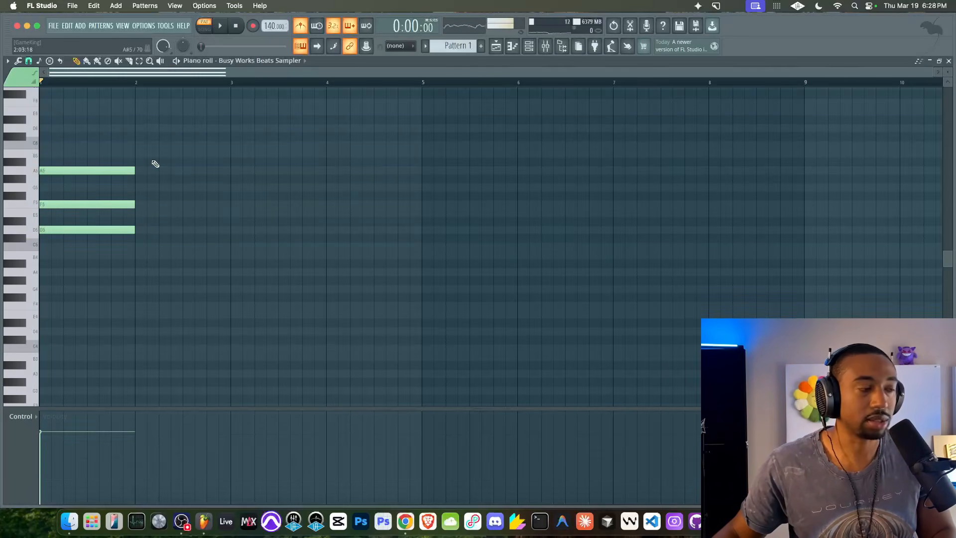
Check the bar 1 chord by selecting it and auditioning its F5 and A5 notes
{"action": "left_click_drag", "start_coordinate": [151, 158], "coordinate": [87, 230]}
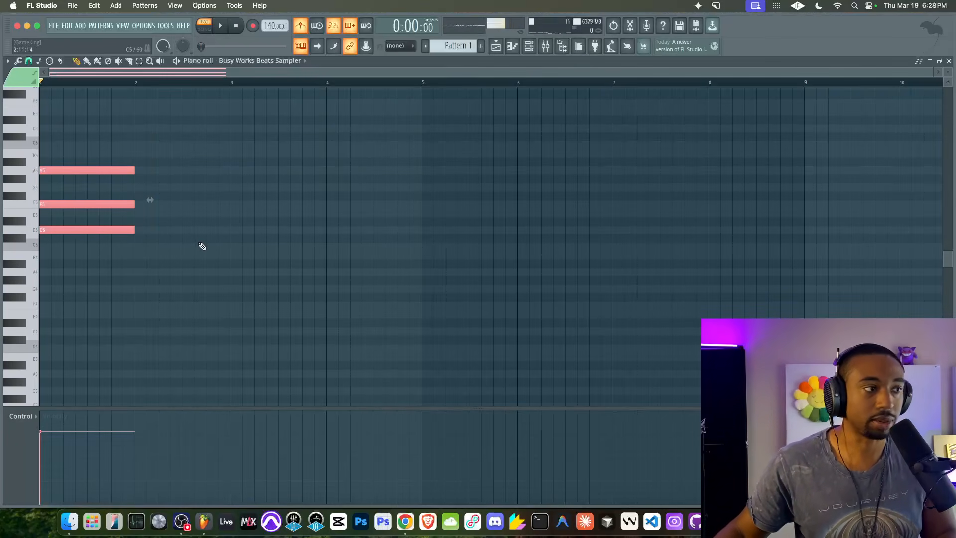
{"action": "right_click", "coordinate": [199, 246]}
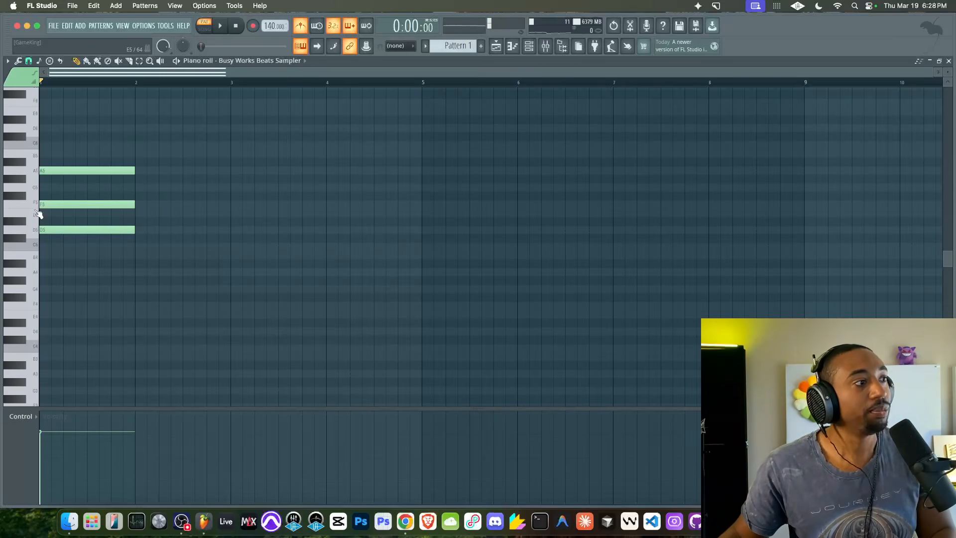
{"action": "left_click", "coordinate": [21, 204]}
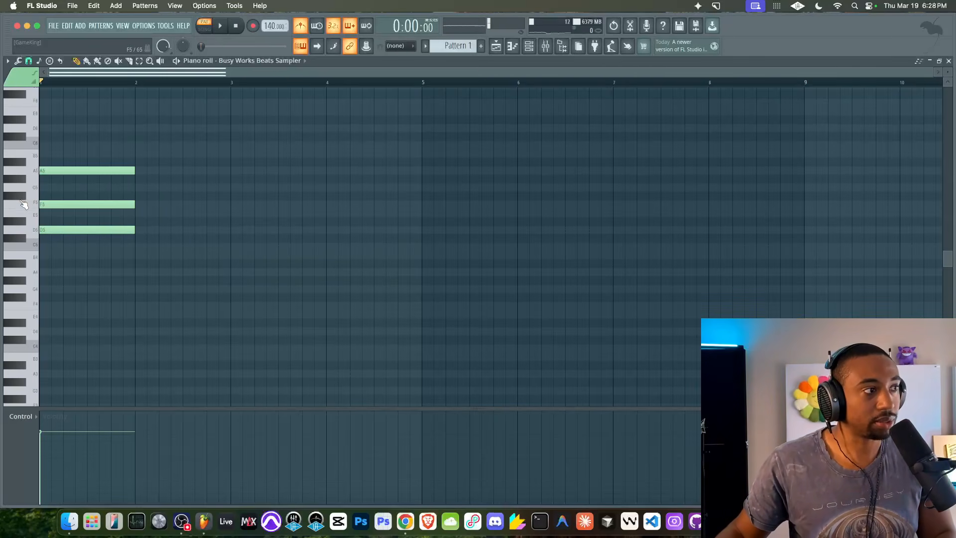
{"action": "left_click", "coordinate": [22, 169]}
{"action": "key", "text": "space"}
{"action": "key", "text": "space"}
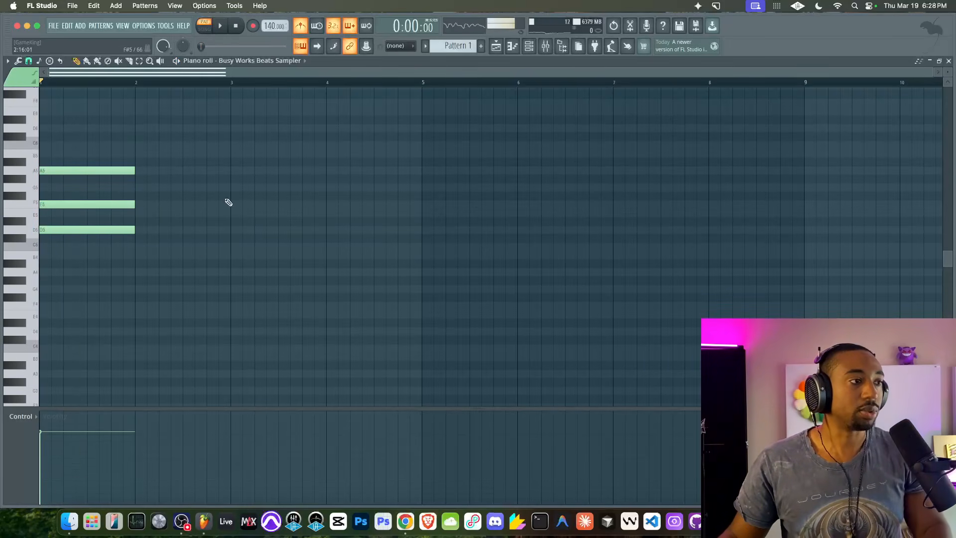
Duplicate the chord into bar 2 and lower its middle note to E5
{"action": "key", "text": "super+a"}
{"action": "left_click_drag", "start_coordinate": [71, 233], "coordinate": [158, 133]}
{"action": "left_click", "coordinate": [156, 208]}
{"action": "key", "text": "shift+Down"}
{"action": "left_click", "coordinate": [340, 158]}
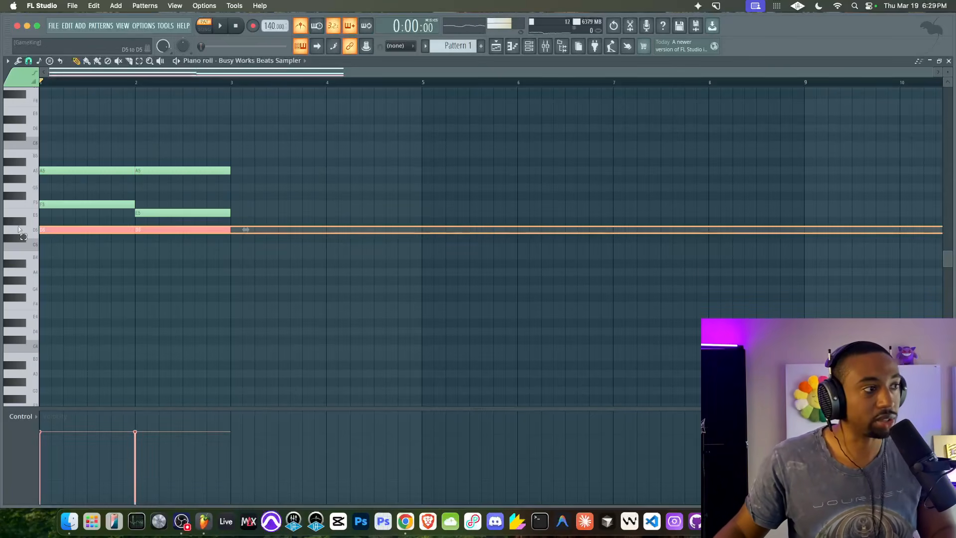
Play back the two chords and duplicate both into bars 3 and 4
{"action": "key", "text": "space"}
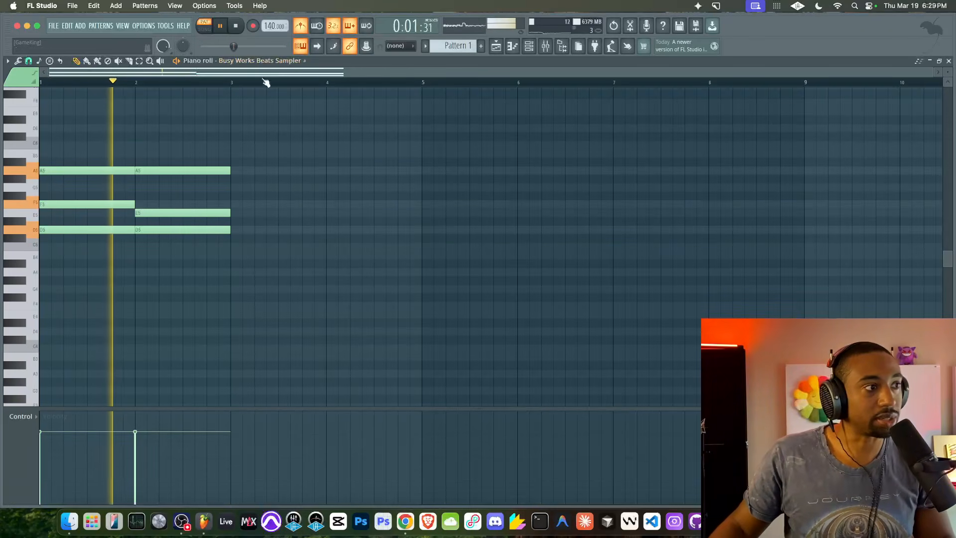
{"action": "key", "text": "space"}
{"action": "left_click_drag", "start_coordinate": [215, 253], "coordinate": [87, 134]}
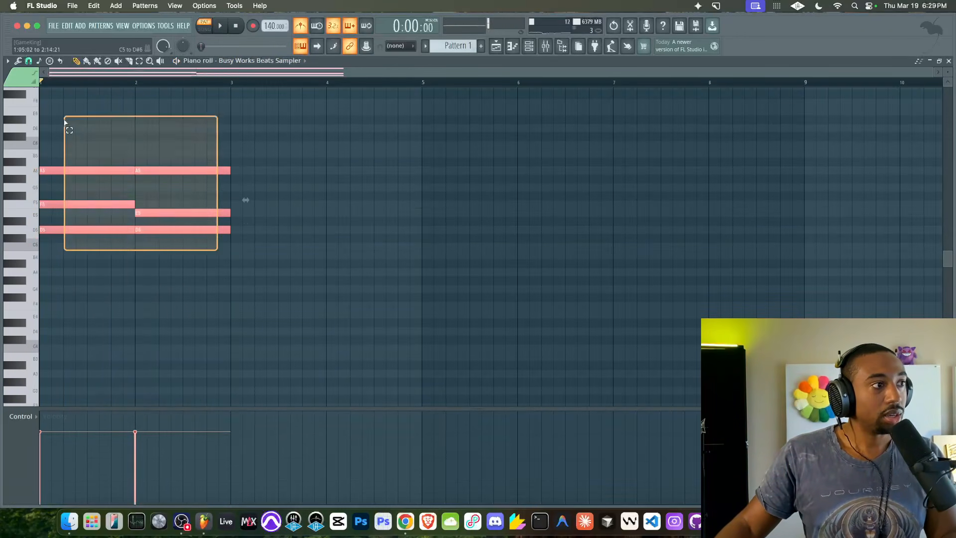
{"action": "key", "text": "ctrl+b"}
Add octave copies of the D5 notes at D4 and D3 across all four bars and play the pattern
{"action": "left_click_drag", "start_coordinate": [383, 228], "coordinate": [46, 229]}
{"action": "key", "text": "ctrl+Down"}
{"action": "scroll", "coordinate": [117, 230], "scroll_direction": "down", "scroll_amount": 4}
{"action": "key", "text": "ctrl+Down"}
{"action": "key", "text": "space"}
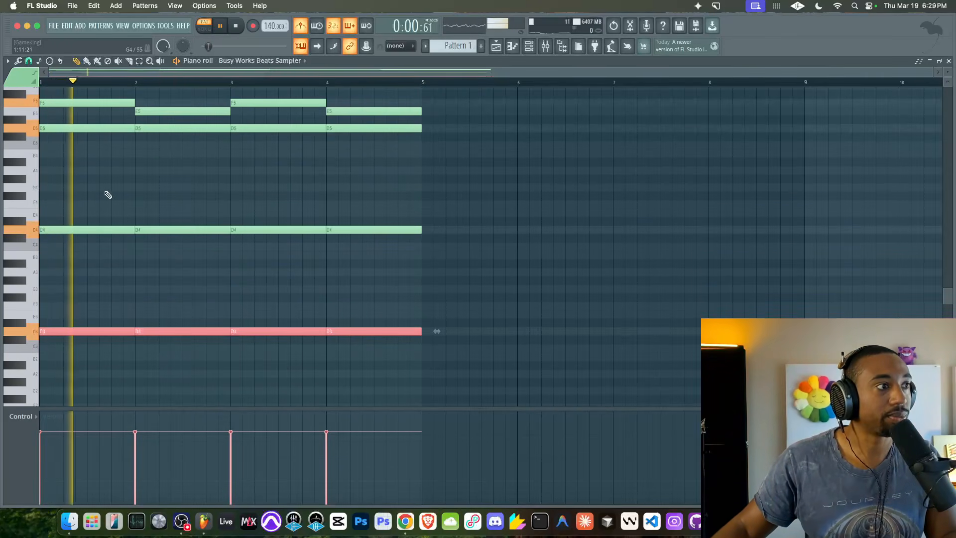
{"action": "scroll", "coordinate": [106, 192], "scroll_direction": "up", "scroll_amount": 4}
{"action": "scroll", "coordinate": [107, 193], "scroll_direction": "down", "scroll_amount": 2}
{"action": "key", "text": "ctrl+d"}
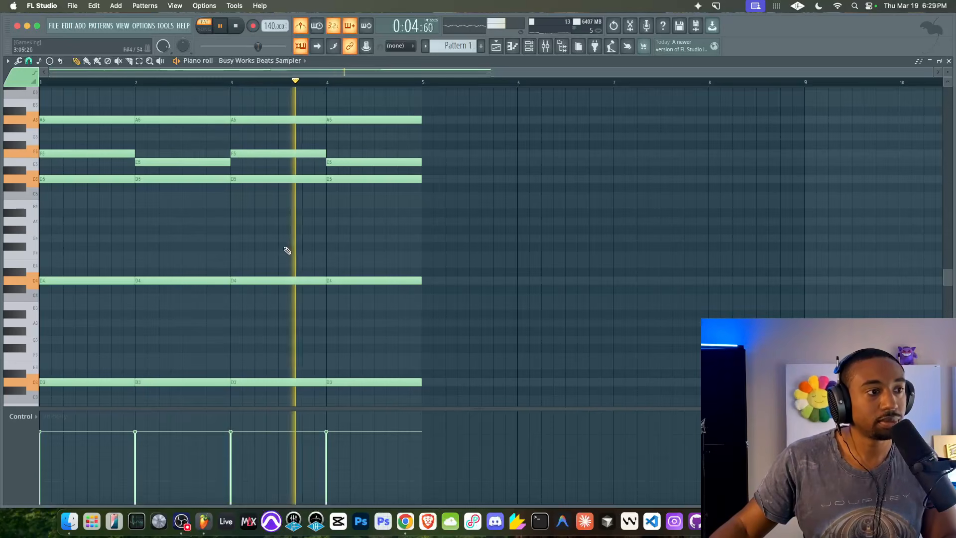
{"action": "key", "text": "space"}
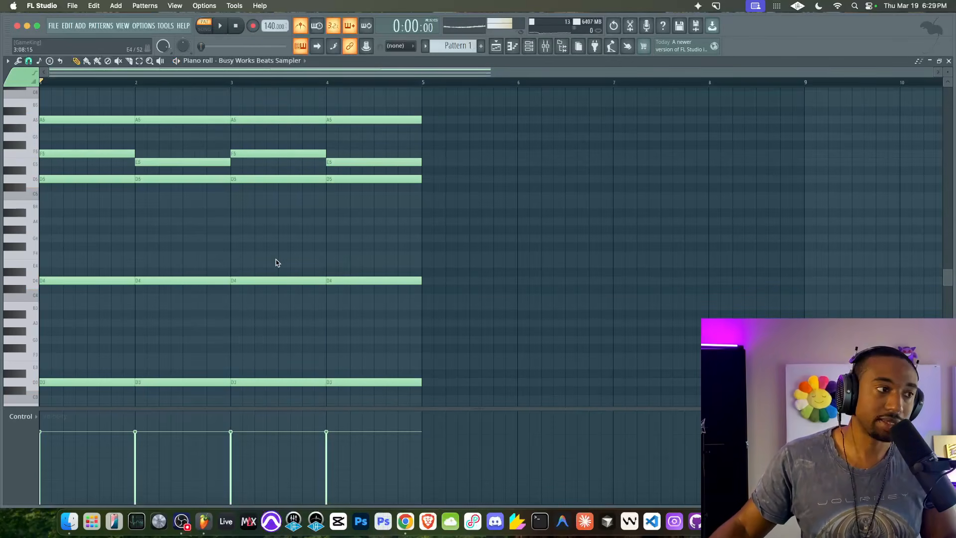
Raise the two bass notes in bar 2 a semitone to D#4 and D#3 and play the change
{"action": "left_click_drag", "start_coordinate": [204, 227], "coordinate": [199, 404]}
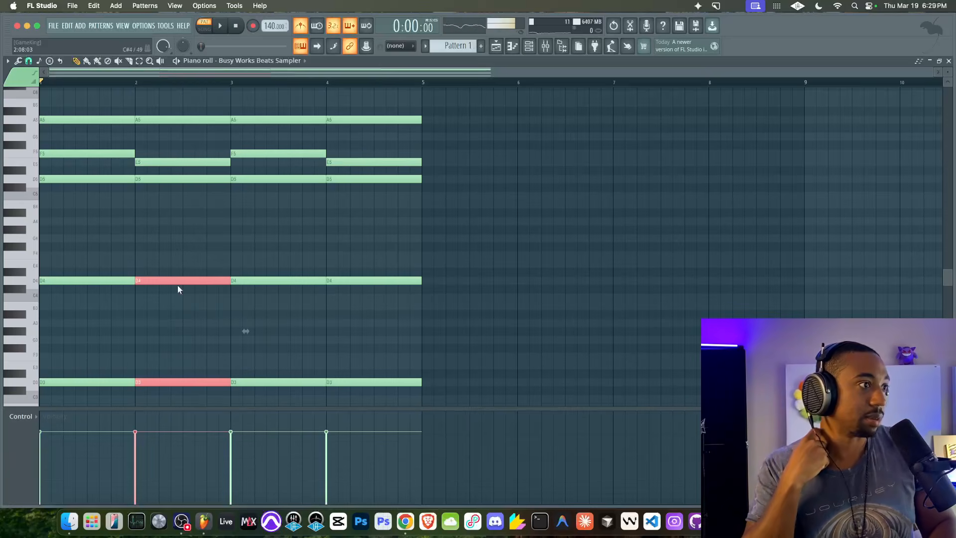
{"action": "key", "text": "shift+Up"}
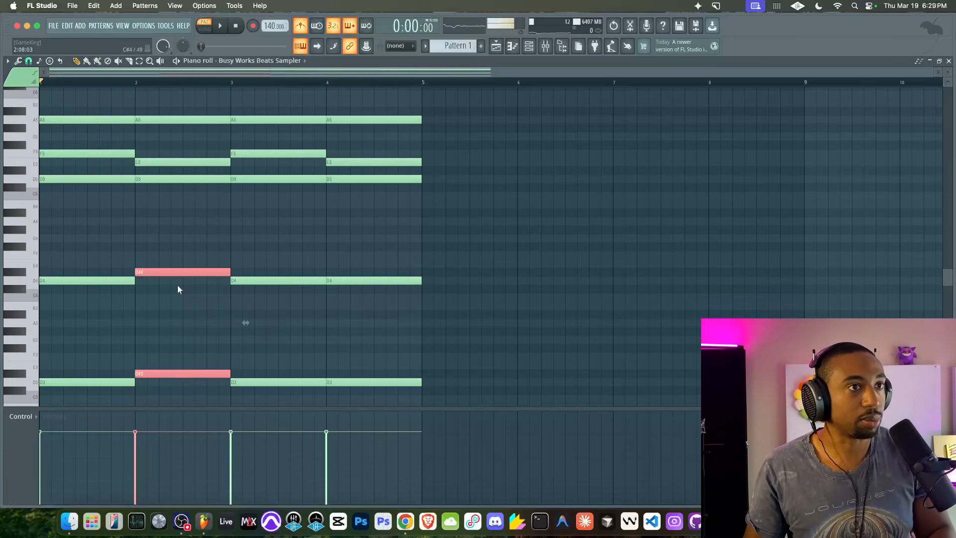
{"action": "key", "text": "space"}
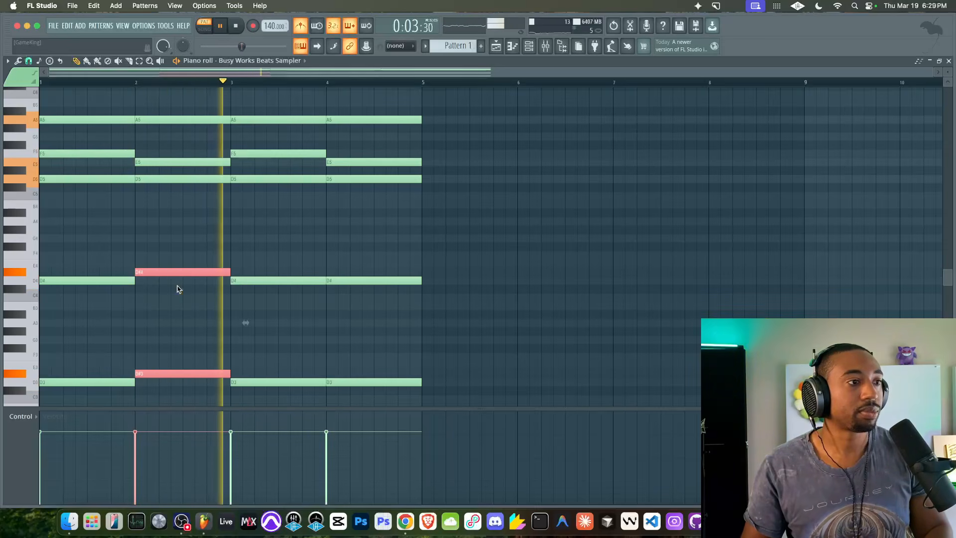
{"action": "key", "text": "space"}
Lower the two bass notes in bar 4 to A3 and A2 and play the four-bar progression
{"action": "left_click_drag", "start_coordinate": [380, 257], "coordinate": [363, 403]}
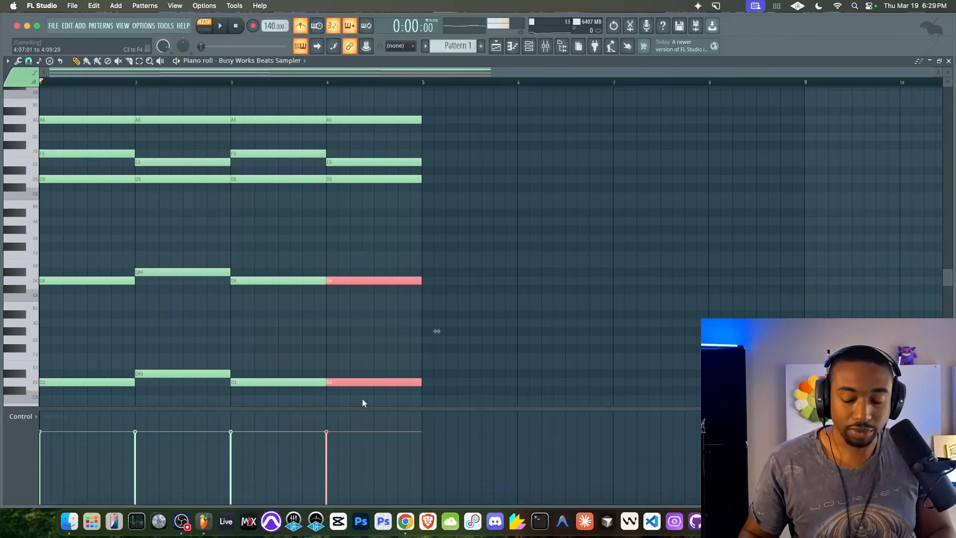
{"action": "key", "text": "Down"}
{"action": "key", "text": "Down"}
{"action": "key", "text": "Down"}
{"action": "key", "text": "Down"}
{"action": "key", "text": "Down"}
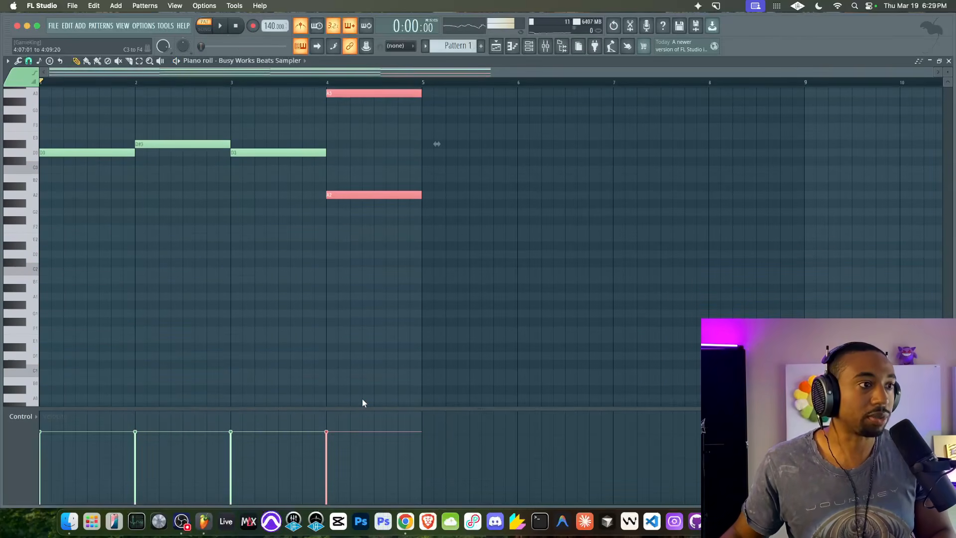
{"action": "scroll", "coordinate": [362, 399], "scroll_direction": "up", "scroll_amount": 3}
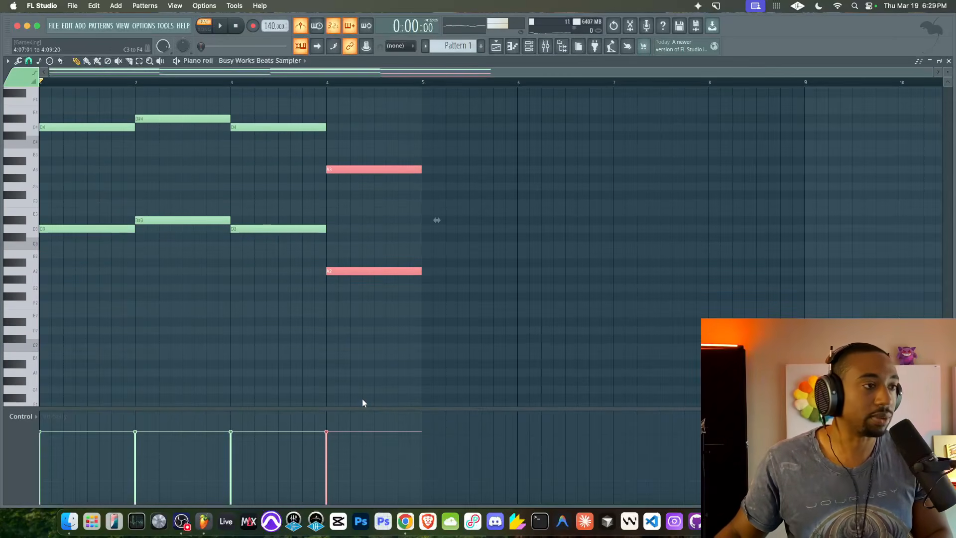
{"action": "key", "text": "space"}
{"action": "scroll", "coordinate": [378, 269], "scroll_direction": "up", "scroll_amount": 2}
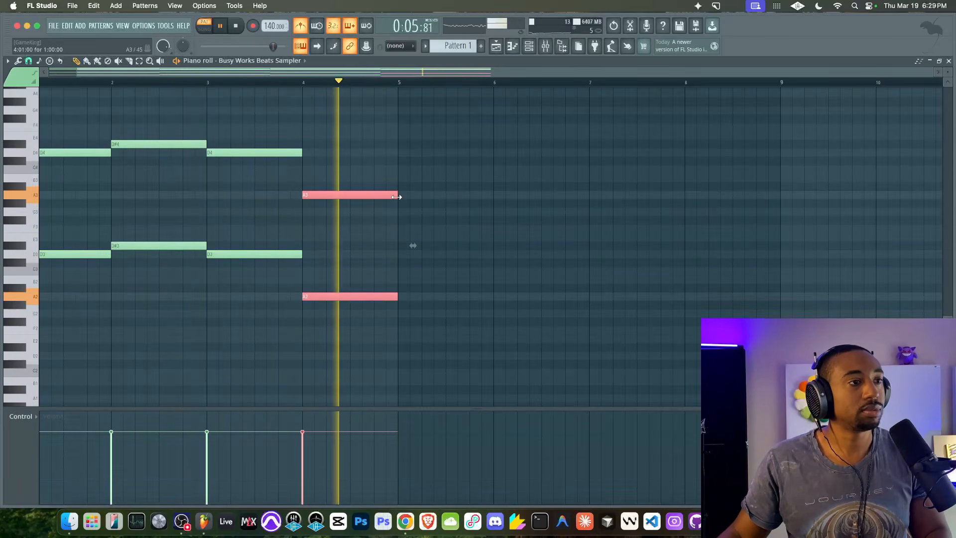
{"action": "scroll", "coordinate": [388, 197], "scroll_direction": "up", "scroll_amount": 3}
{"action": "scroll", "coordinate": [389, 198], "scroll_direction": "down", "scroll_amount": 1}
{"action": "key", "text": "space"}
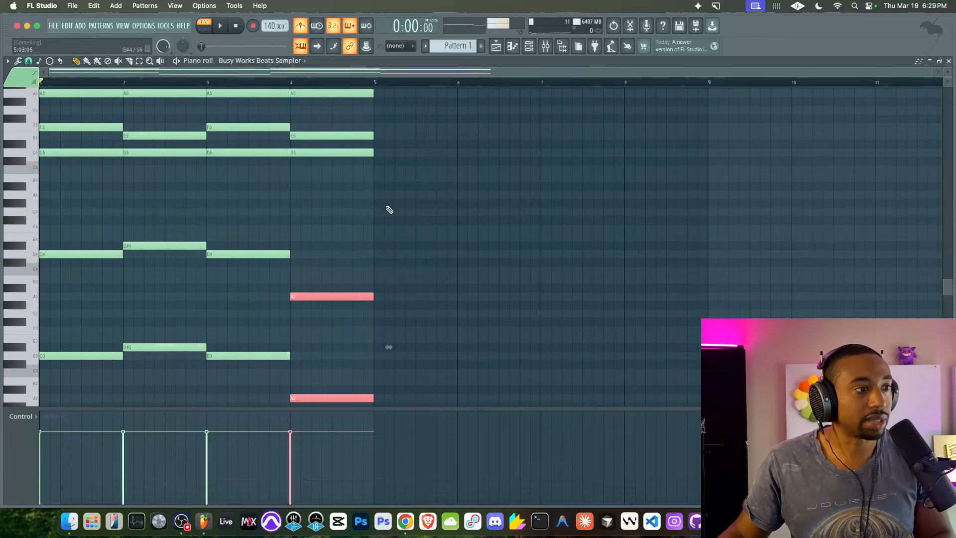
Duplicate the whole four-bar progression into bars 5 to 8 and deselect the copied notes
{"action": "left_click_drag", "start_coordinate": [395, 391], "coordinate": [124, 229]}
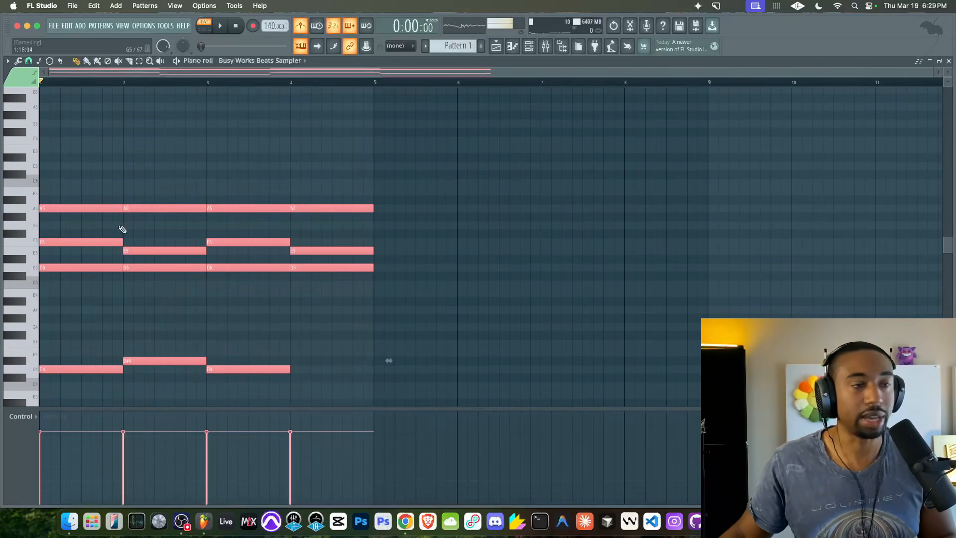
{"action": "left_click_drag", "start_coordinate": [85, 269], "coordinate": [421, 261]}
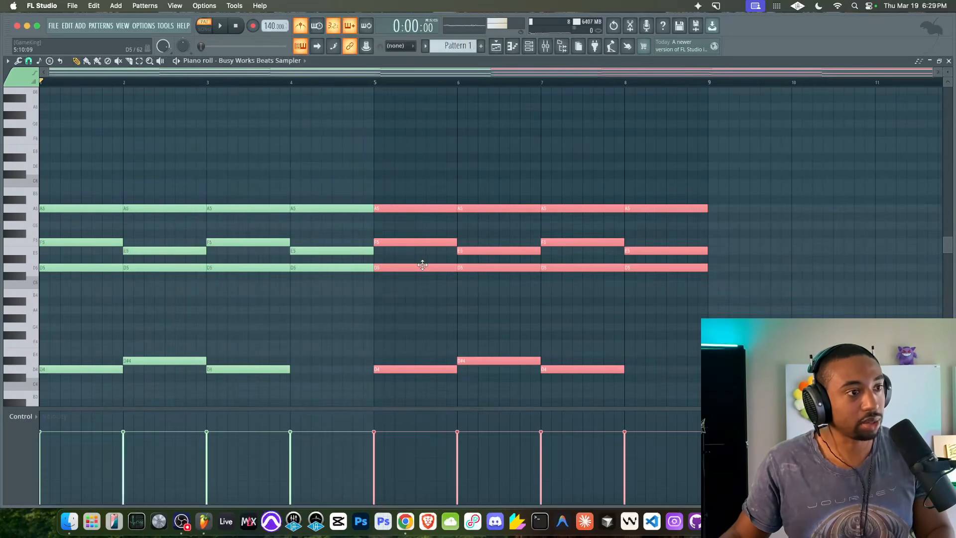
{"action": "left_click", "coordinate": [417, 294]}
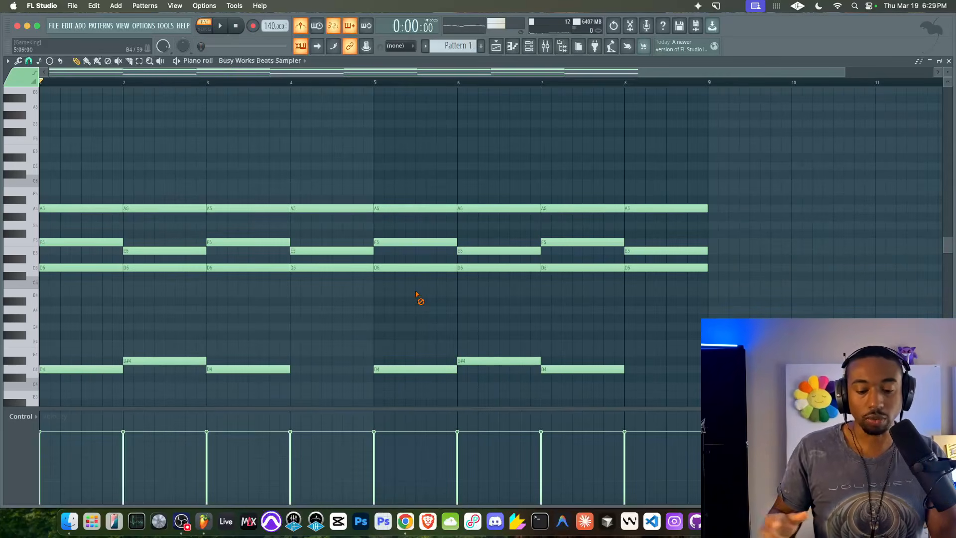
{"action": "key", "text": "space"}
{"action": "key", "text": "space"}
Lower the two bass notes in bar 6 from D# to A3 and A2
{"action": "scroll", "coordinate": [404, 289], "scroll_direction": "down", "scroll_amount": 4}
{"action": "left_click_drag", "start_coordinate": [497, 243], "coordinate": [497, 399]}
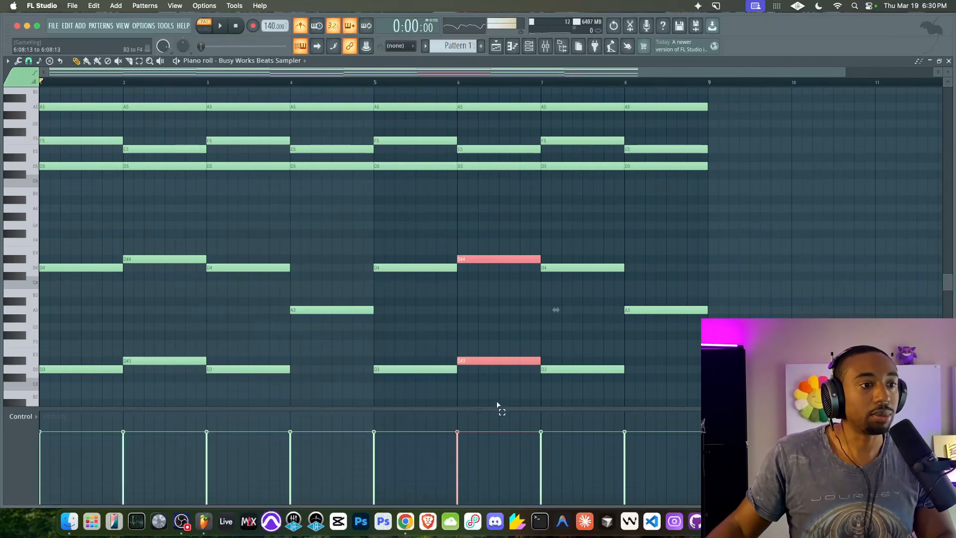
{"action": "key", "text": "Down"}
{"action": "key", "text": "Down"}
{"action": "key", "text": "Down"}
{"action": "key", "text": "Down"}
{"action": "key", "text": "Down"}
{"action": "key", "text": "Down"}
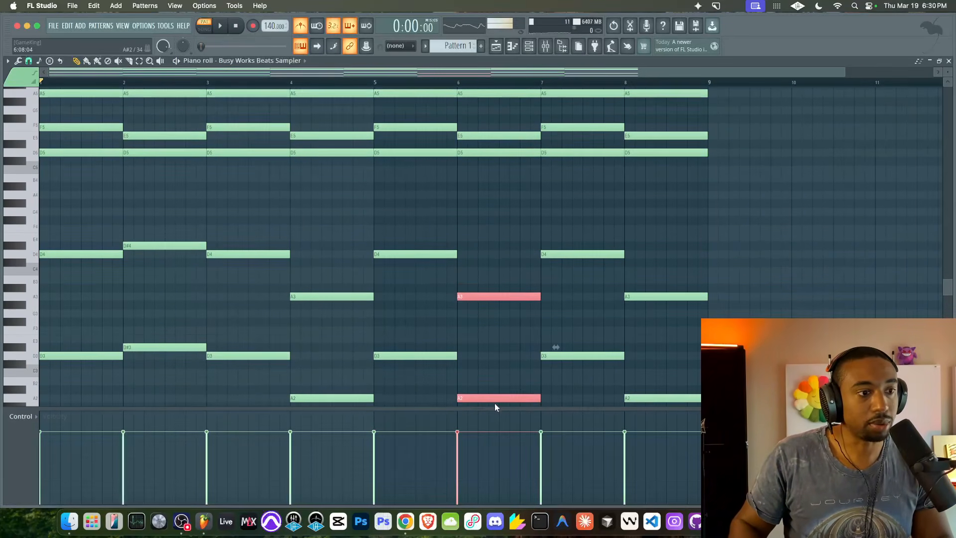
Lower the two bass notes in bar 7 to A#3 and A#2
{"action": "scroll", "coordinate": [495, 402], "scroll_direction": "down", "scroll_amount": 3}
{"action": "left_click_drag", "start_coordinate": [552, 332], "coordinate": [557, 165]}
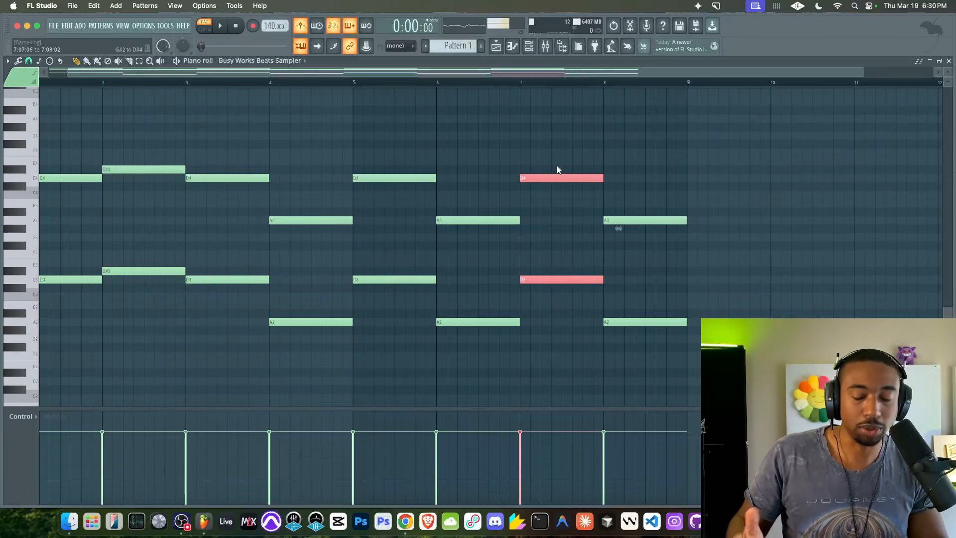
{"action": "key", "text": "Down"}
{"action": "key", "text": "Down"}
{"action": "key", "text": "Down"}
{"action": "key", "text": "Down"}
Raise the two bass notes in bar 8 to D#4 and D#3
{"action": "left_click_drag", "start_coordinate": [407, 149], "coordinate": [400, 331]}
{"action": "left_click_drag", "start_coordinate": [462, 200], "coordinate": [464, 325]}
{"action": "left_click_drag", "start_coordinate": [540, 191], "coordinate": [535, 355]}
{"action": "left_click_drag", "start_coordinate": [628, 351], "coordinate": [634, 173]}
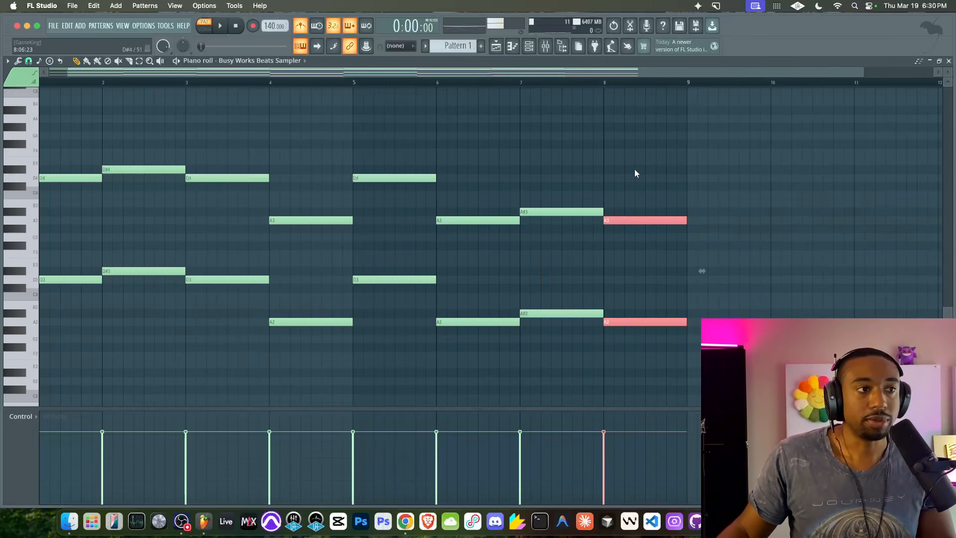
{"action": "key", "text": "Up"}
{"action": "key", "text": "Up"}
{"action": "key", "text": "Up"}
{"action": "key", "text": "Up"}
{"action": "key", "text": "Up"}
{"action": "key", "text": "Up"}
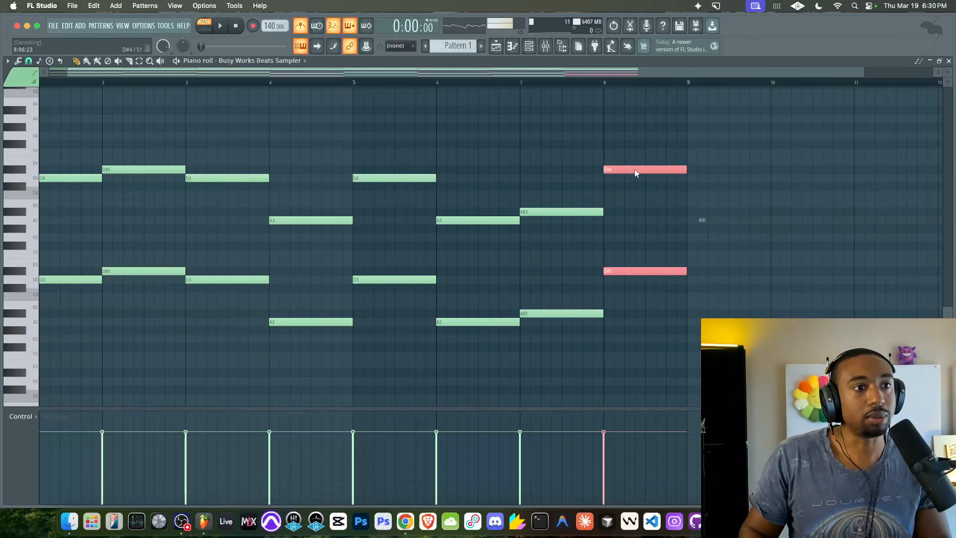
Play the eight-bar progression and review how the octave bass notes sound against the chords
{"action": "left_click", "coordinate": [413, 178]}
{"action": "left_click", "coordinate": [641, 170], "text": "shift"}
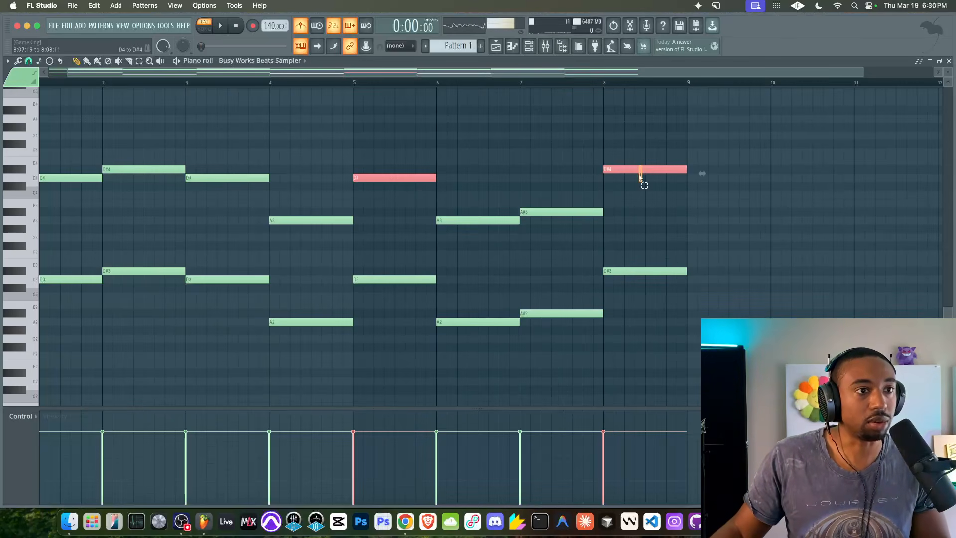
{"action": "key", "text": "space"}
{"action": "left_click", "coordinate": [620, 144], "text": "super"}
{"action": "scroll", "coordinate": [567, 164], "scroll_direction": "down", "scroll_amount": 2}
{"action": "scroll", "coordinate": [564, 165], "scroll_direction": "up", "scroll_amount": 4}
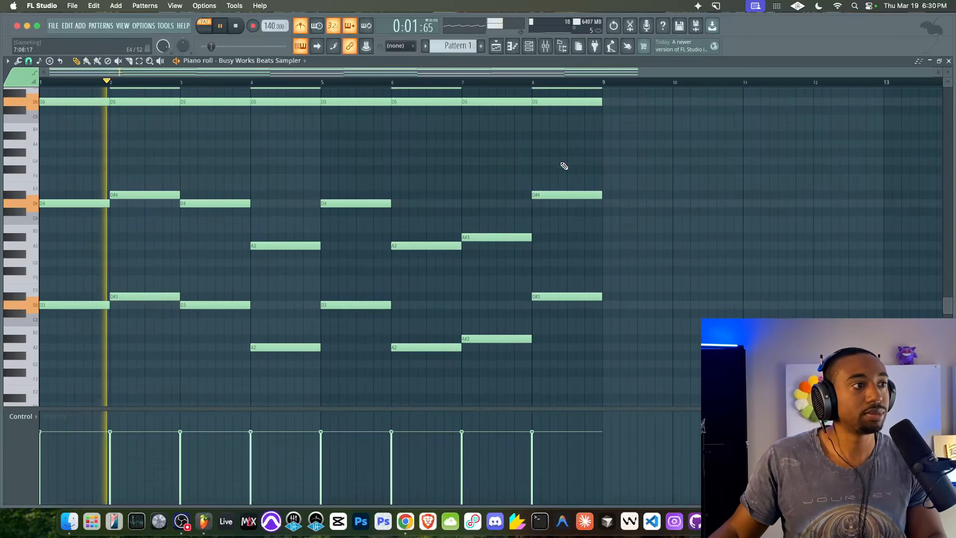
{"action": "left_click_drag", "start_coordinate": [600, 233], "coordinate": [82, 368]}
{"action": "scroll", "coordinate": [254, 230], "scroll_direction": "down", "scroll_amount": 2}
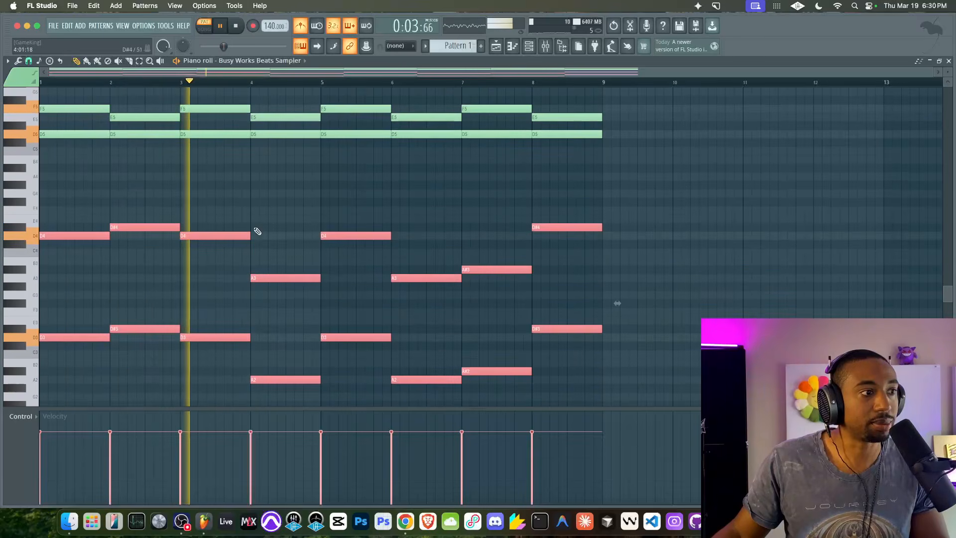
{"action": "left_click", "coordinate": [271, 218], "text": "super"}
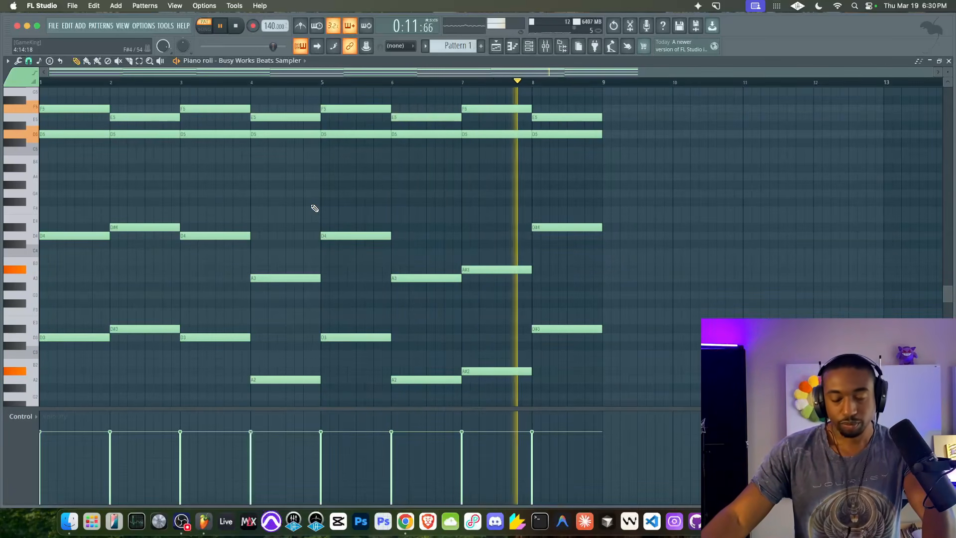
{"action": "scroll", "coordinate": [346, 231], "scroll_direction": "up", "scroll_amount": 5}
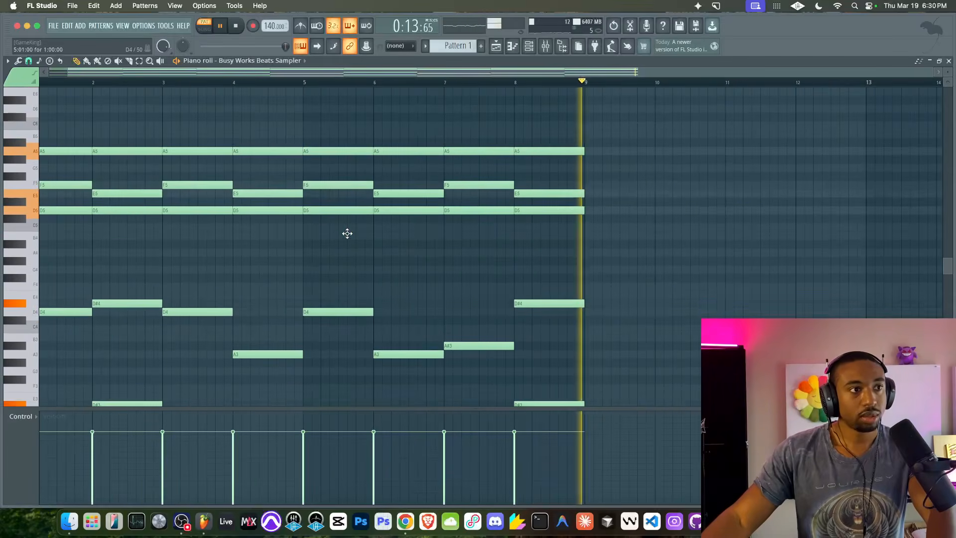
{"action": "scroll", "coordinate": [347, 233], "scroll_direction": "up", "scroll_amount": 5}
{"action": "key", "text": "space"}
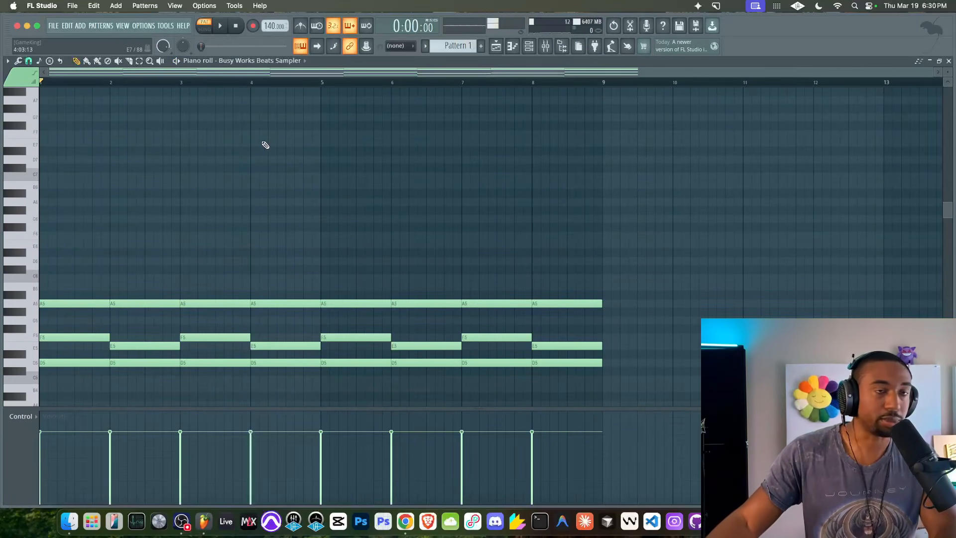
{"action": "key", "text": "space"}
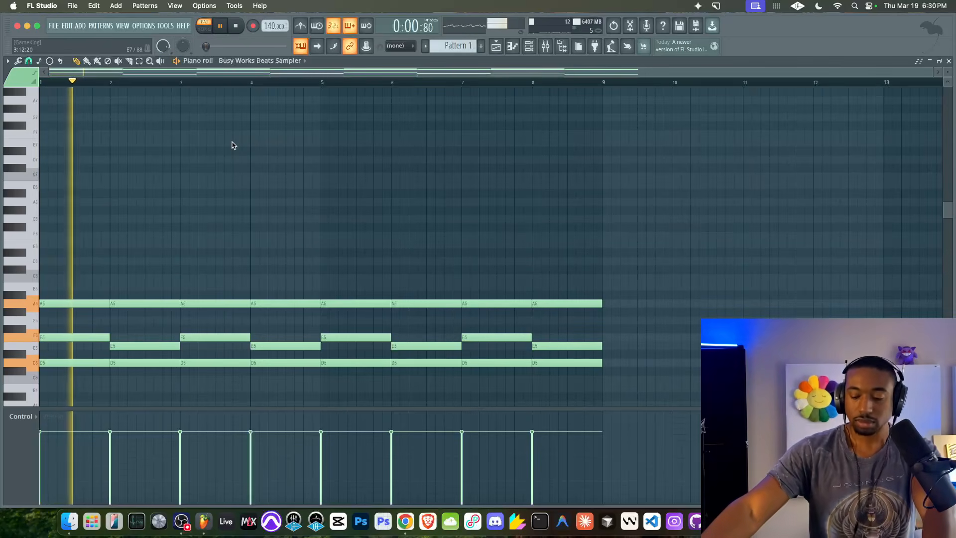
{"action": "key", "text": "space"}
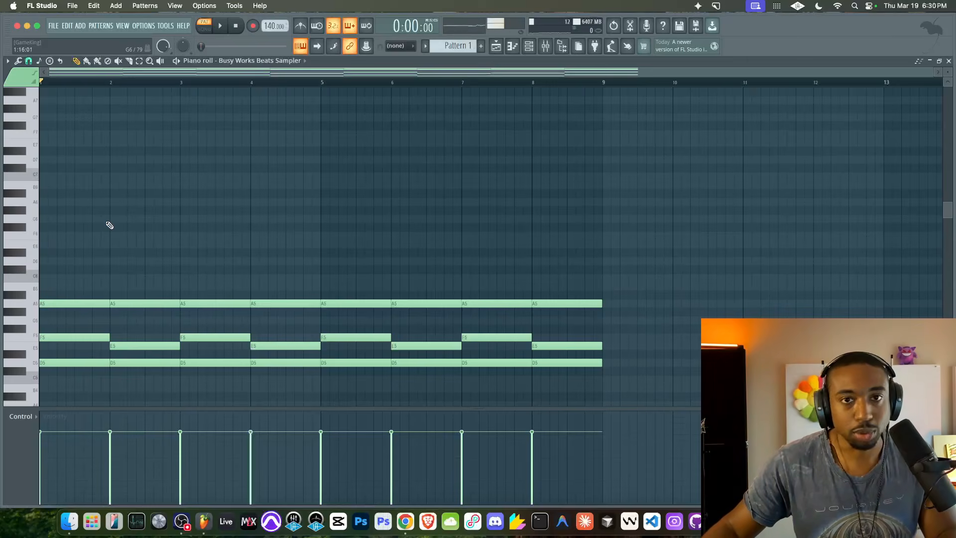
Copy the bar 1 chord up an octave to D6, F6 and A6, starting F6 one beat and A6 two beats in
{"action": "left_click_drag", "start_coordinate": [84, 223], "coordinate": [52, 368]}
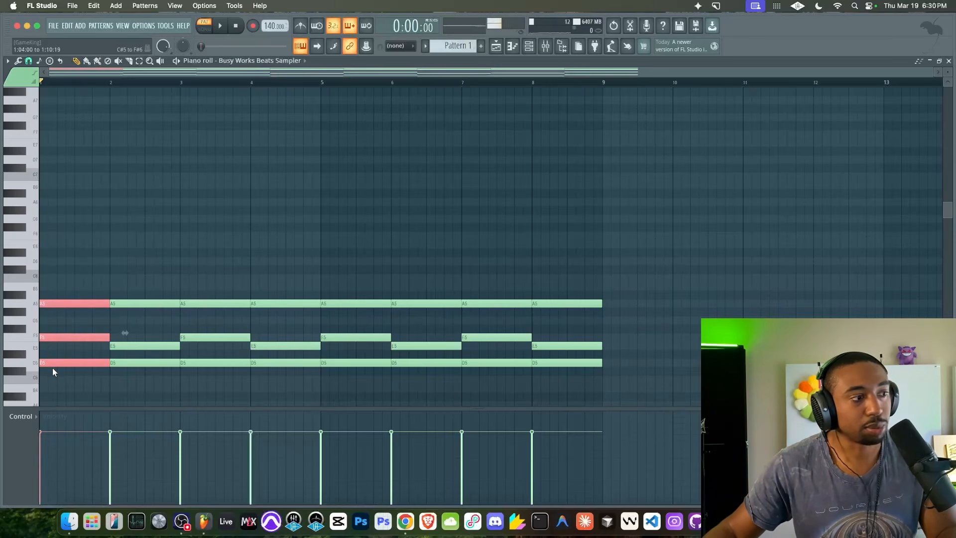
{"action": "key", "text": "ctrl+Up"}
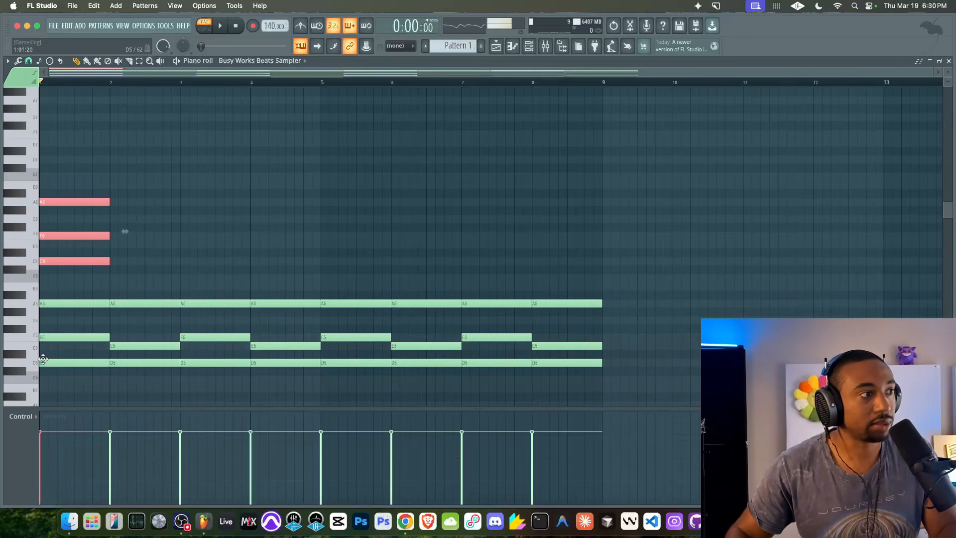
{"action": "left_click", "coordinate": [62, 282]}
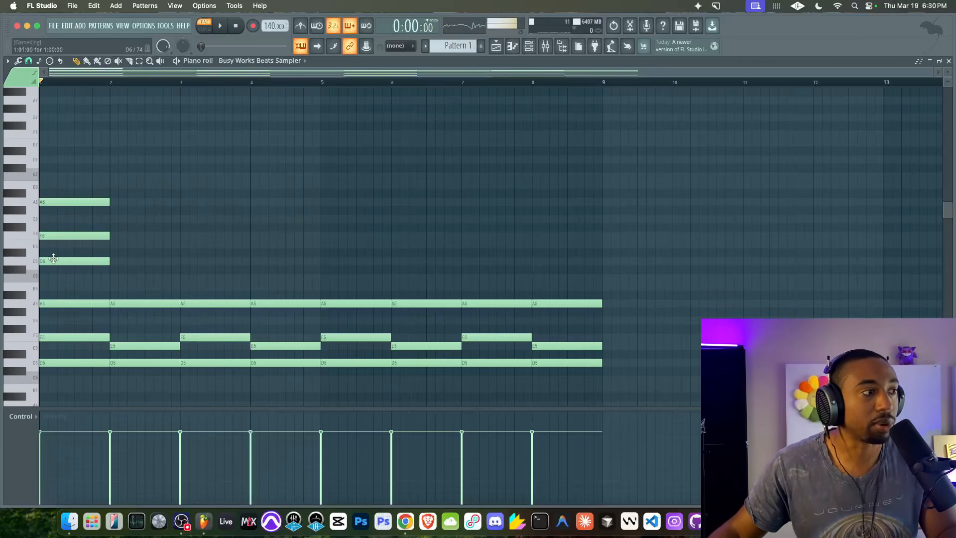
{"action": "left_click_drag", "start_coordinate": [54, 235], "coordinate": [69, 234]}
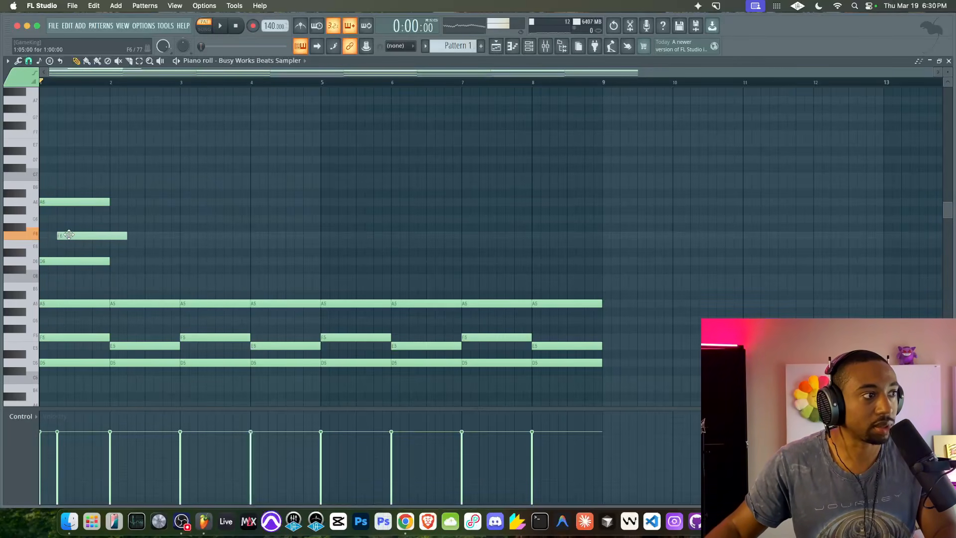
{"action": "left_click_drag", "start_coordinate": [70, 202], "coordinate": [73, 269]}
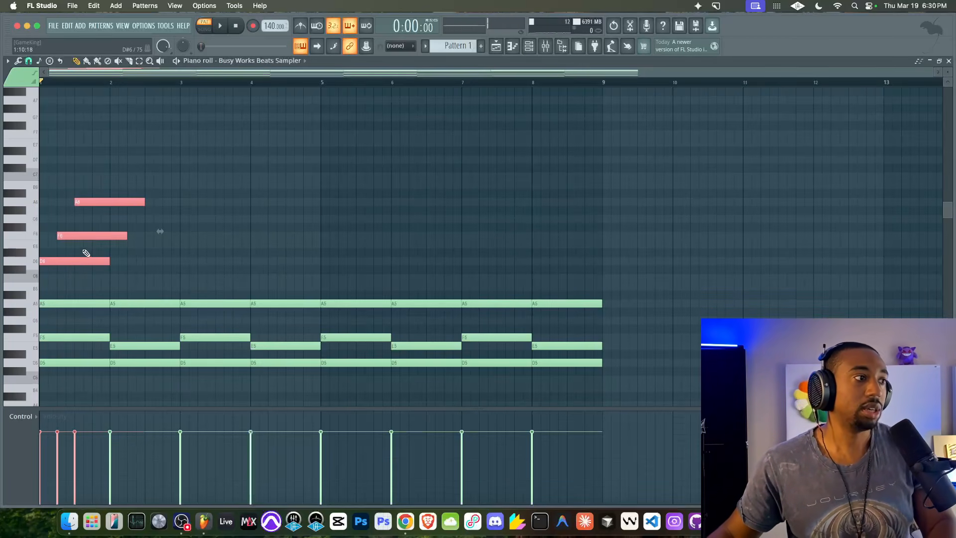
{"action": "left_click", "coordinate": [78, 258]}
Compare the chord tones of bars 1 and 2, singling out the middle note in bar 2 that differs
{"action": "left_click_drag", "start_coordinate": [86, 303], "coordinate": [58, 380]}
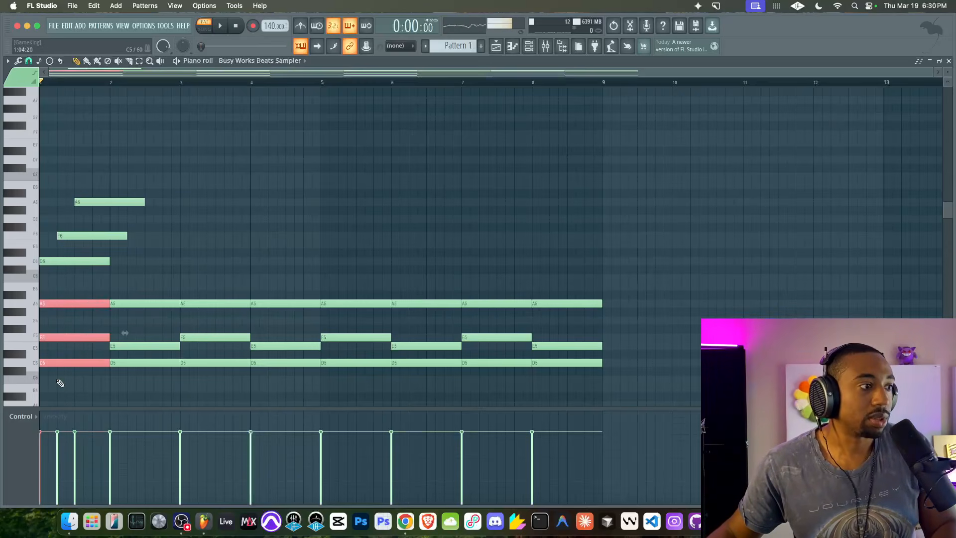
{"action": "left_click_drag", "start_coordinate": [125, 373], "coordinate": [124, 309]}
{"action": "left_click", "coordinate": [123, 282]}
{"action": "left_click_drag", "start_coordinate": [82, 283], "coordinate": [68, 385]}
{"action": "left_click_drag", "start_coordinate": [141, 401], "coordinate": [143, 283]}
{"action": "left_click", "coordinate": [151, 269], "text": "super"}
{"action": "left_click_drag", "start_coordinate": [153, 339], "coordinate": [148, 345]}
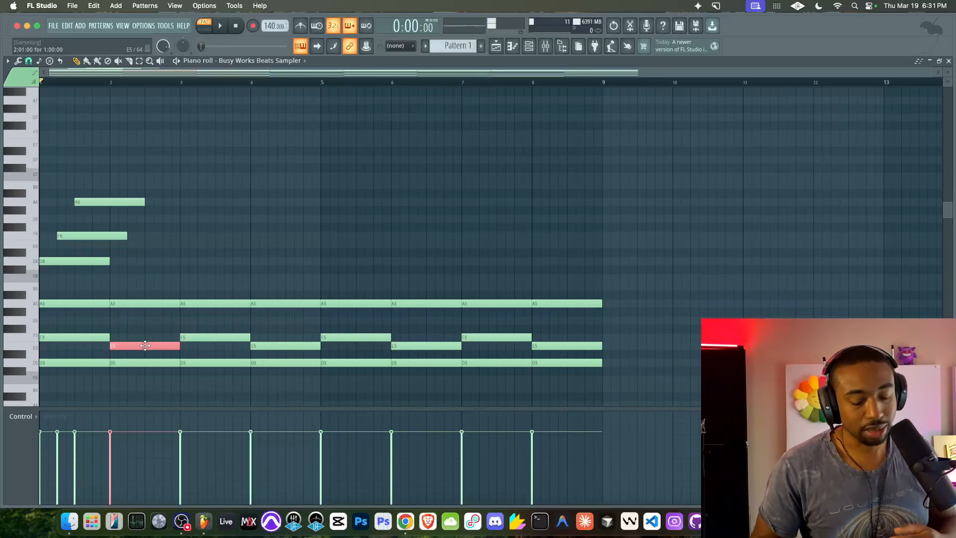
{"action": "key", "text": "super+Up"}
{"action": "key", "text": "super+Down"}
{"action": "key", "text": "super+Up"}
{"action": "key", "text": "super+Down"}
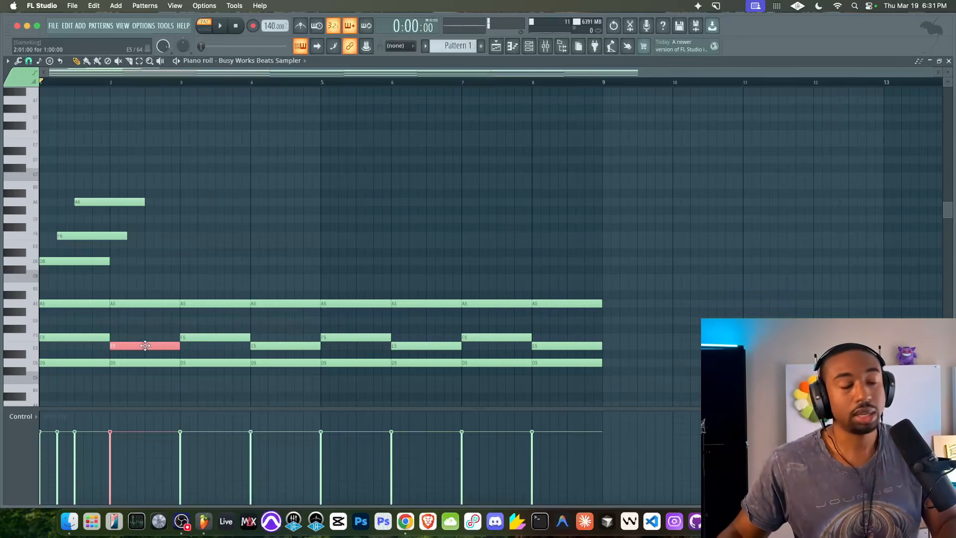
Add an E6 note on beat 4 of bar 1, trim it to the end of the bar and play it
{"action": "key", "text": "super+d"}
{"action": "left_click", "coordinate": [70, 245]}
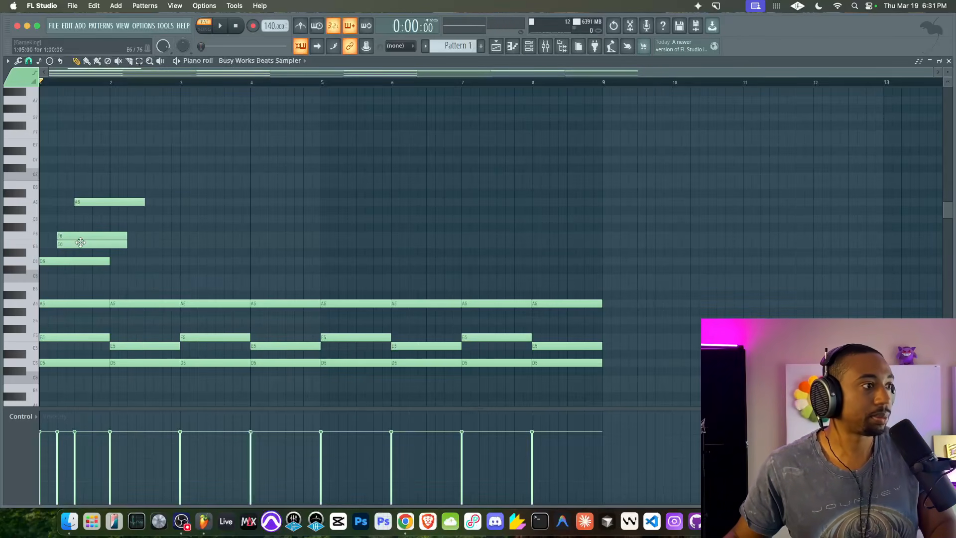
{"action": "left_click_drag", "start_coordinate": [80, 242], "coordinate": [127, 243]}
{"action": "key", "text": "space"}
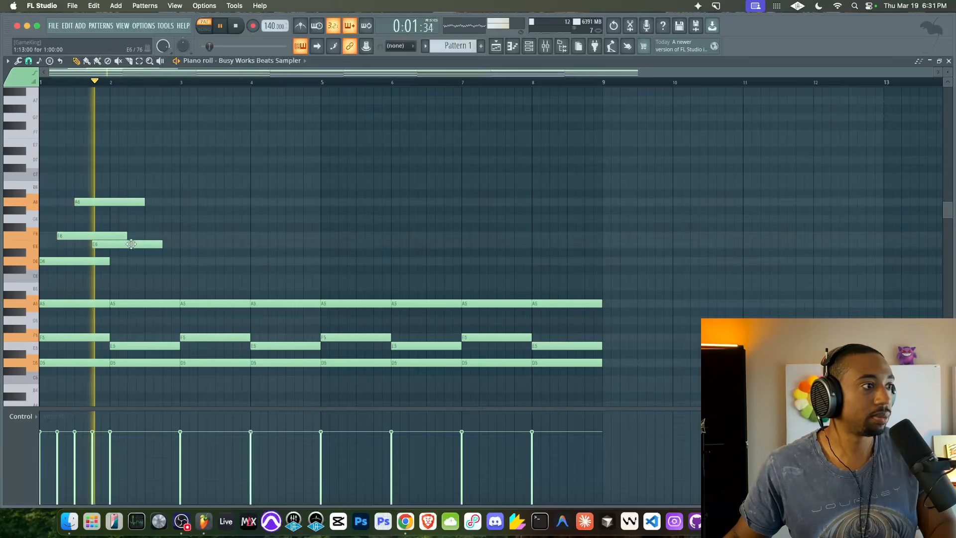
{"action": "key", "text": "space"}
{"action": "right_click", "coordinate": [96, 243]}
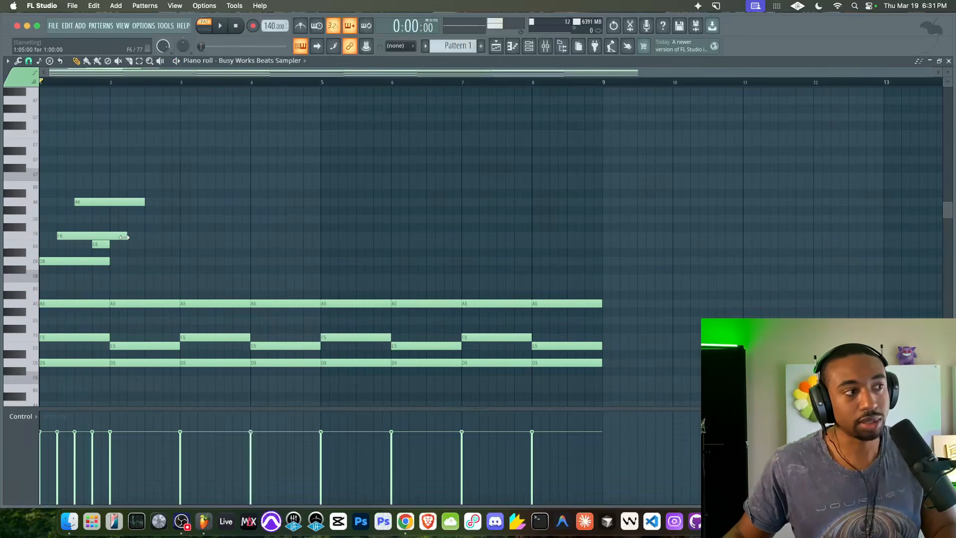
Trim the F6 and A6 notes to the end of bar 1 and duplicate the four-note arpeggio into bar 2
{"action": "mouse_move", "coordinate": [145, 201]}
{"action": "left_mouse_down"}
{"action": "mouse_move", "coordinate": [104, 202]}
{"action": "mouse_move", "coordinate": [62, 269]}
{"action": "mouse_move", "coordinate": [137, 262]}
{"action": "left_mouse_up"}
{"action": "key", "text": "space"}
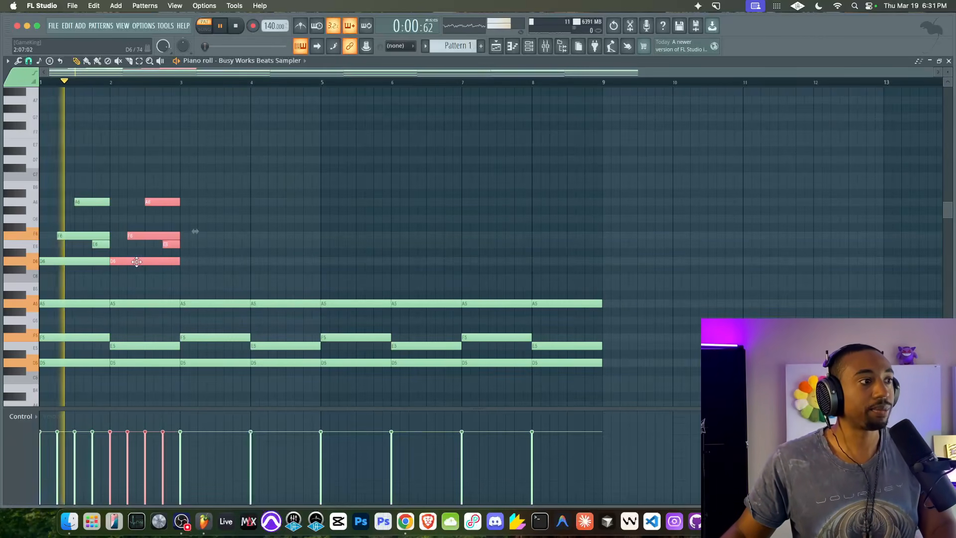
{"action": "key", "text": "space"}
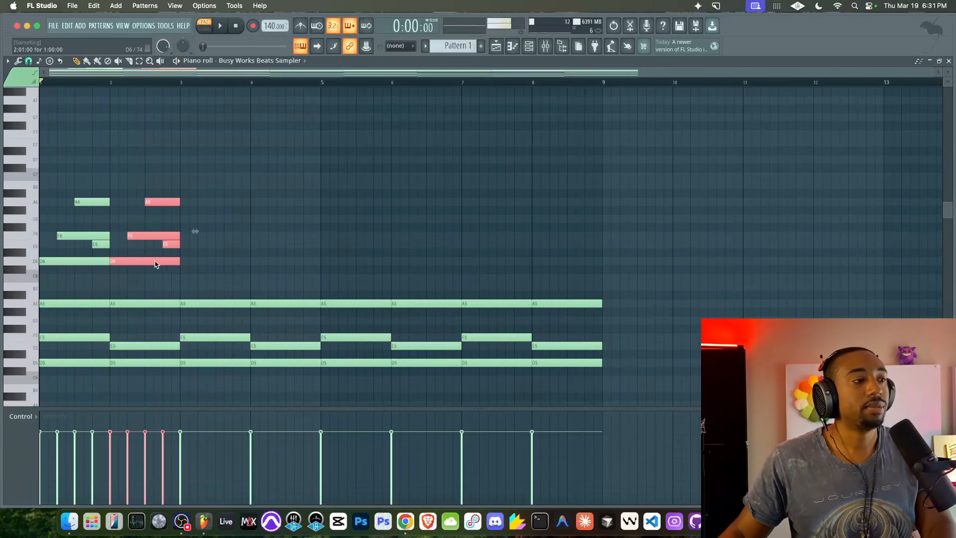
{"action": "left_click", "coordinate": [132, 261]}
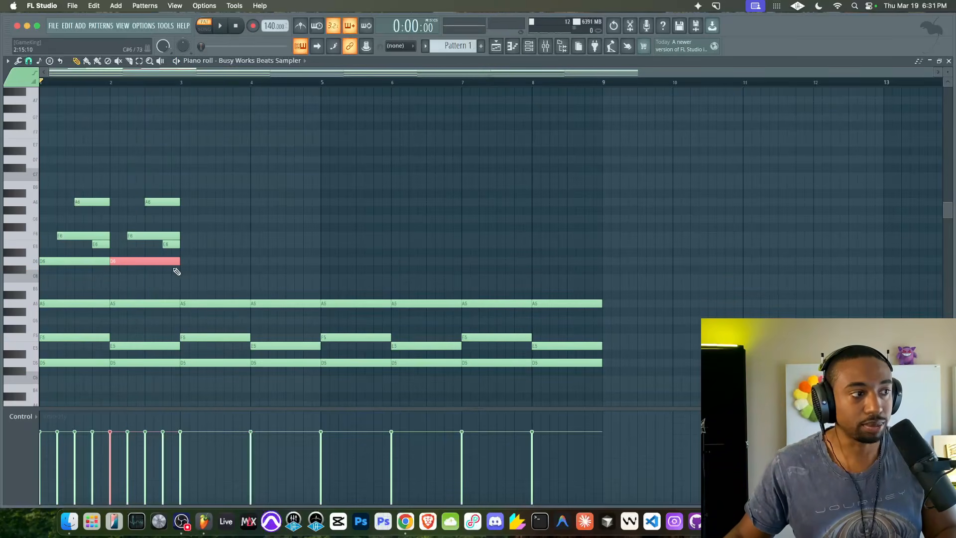
{"action": "left_click_drag", "start_coordinate": [184, 272], "coordinate": [8, 174], "text": "super"}
{"action": "left_click", "coordinate": [173, 174], "text": "super"}
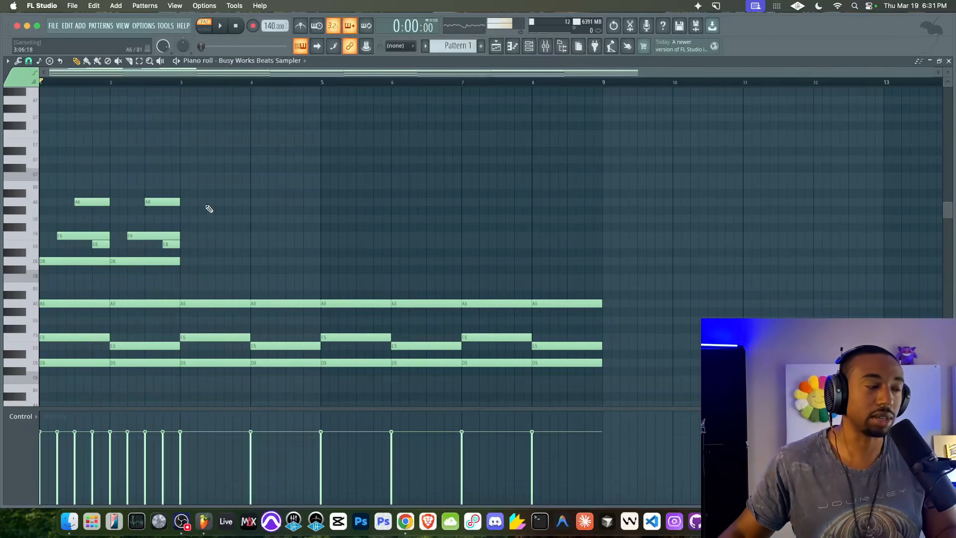
{"action": "key", "text": "space"}
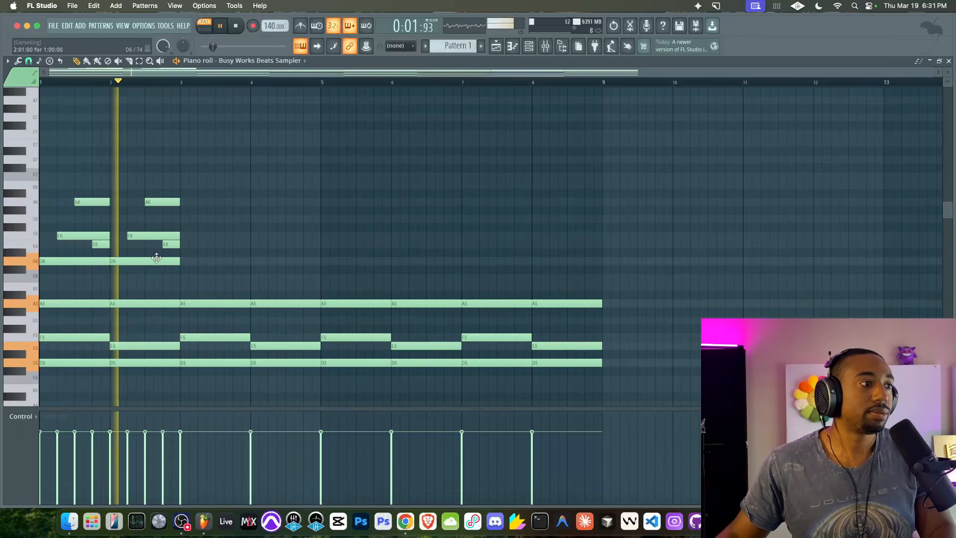
Duplicate the two-bar arpeggio into bars 3 and 4 and raise all its notes by one octave
{"action": "left_click_drag", "start_coordinate": [197, 269], "coordinate": [45, 187], "text": "super"}
{"action": "key", "text": "space"}
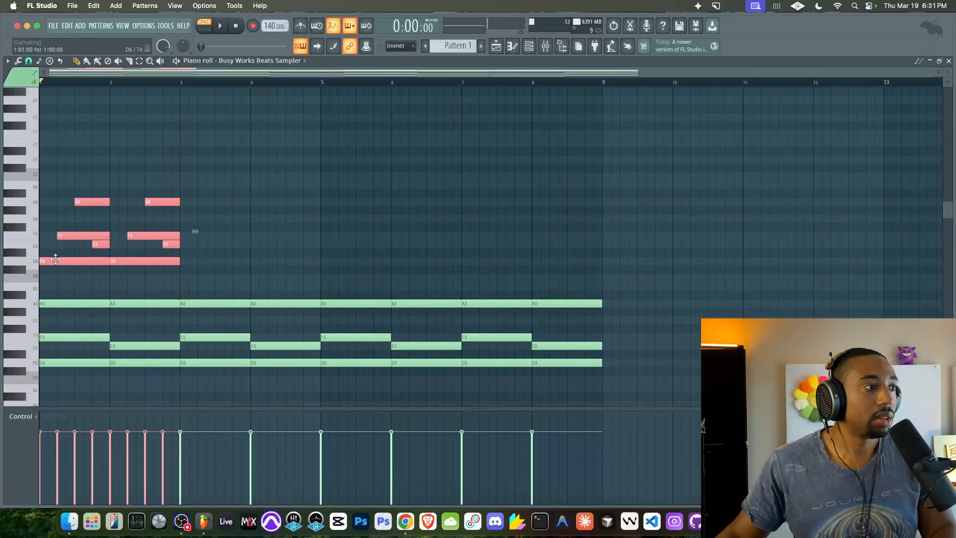
{"action": "key", "text": "super+b"}
{"action": "left_click_drag", "start_coordinate": [330, 273], "coordinate": [51, 136], "text": "super"}
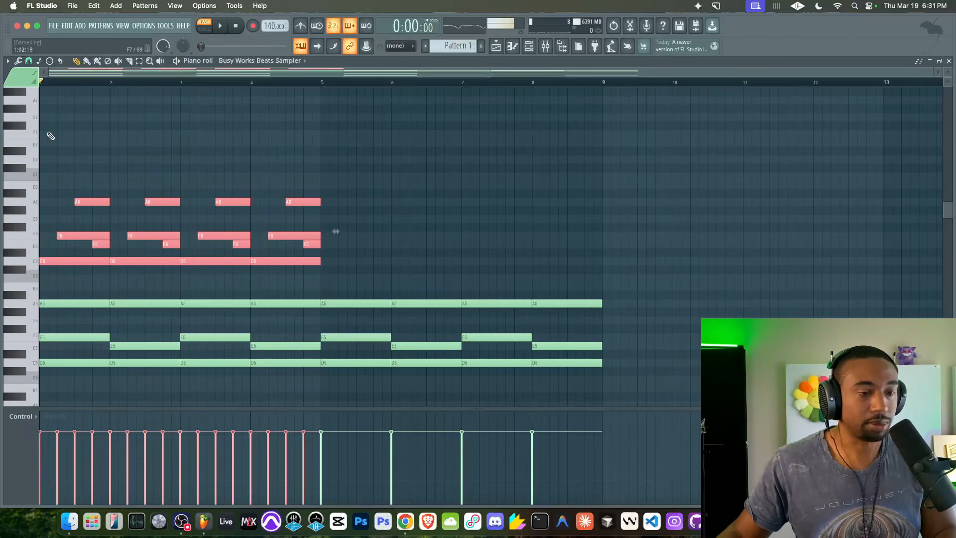
{"action": "key", "text": "super+Up"}
{"action": "key", "text": "space"}
{"action": "left_click", "coordinate": [178, 207]}
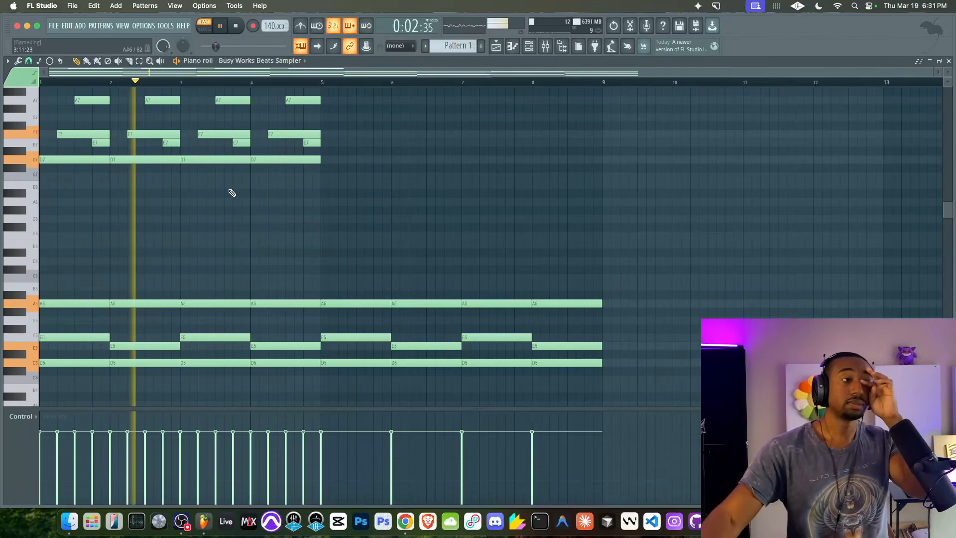
Duplicate the raised four-bar arpeggio into bars 5 to 8, starting exactly at bar 5
{"action": "scroll", "coordinate": [230, 190], "scroll_direction": "up", "scroll_amount": 2}
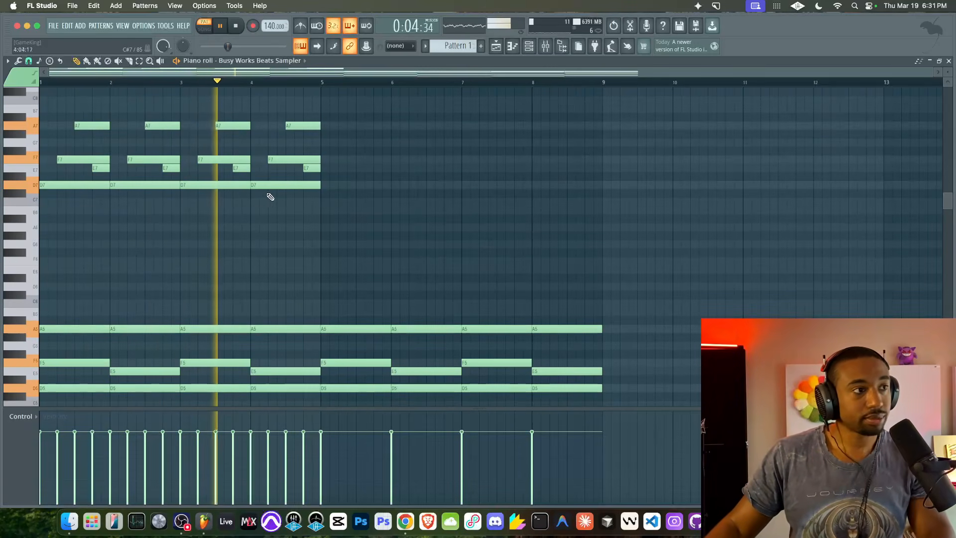
{"action": "left_click_drag", "start_coordinate": [346, 195], "coordinate": [75, 89]}
{"action": "scroll", "coordinate": [55, 138], "scroll_direction": "up", "scroll_amount": 1}
{"action": "key", "text": "ctrl+b"}
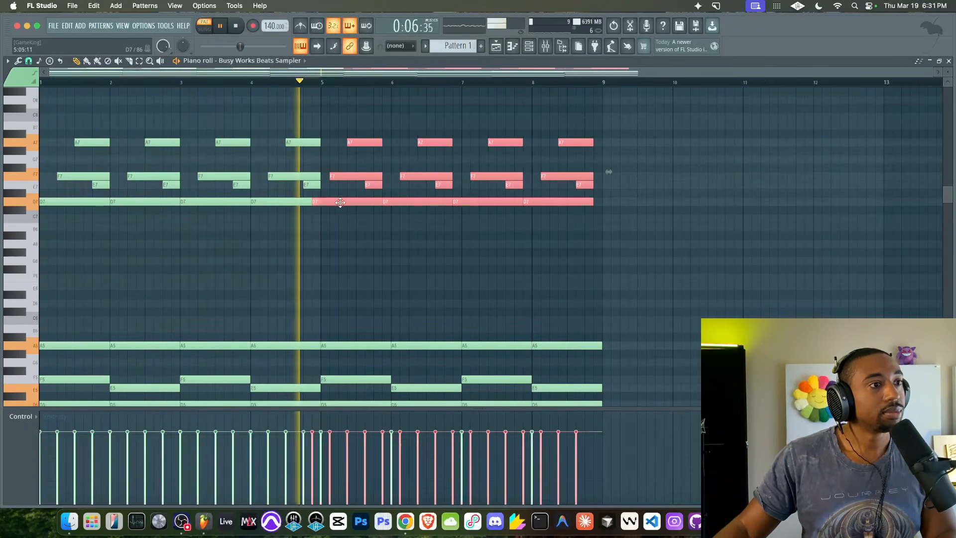
{"action": "key", "text": "space"}
Raise the arpeggio's D7 note in bar 2 by a semitone to D#7 and play the pattern
{"action": "left_click", "coordinate": [149, 204]}
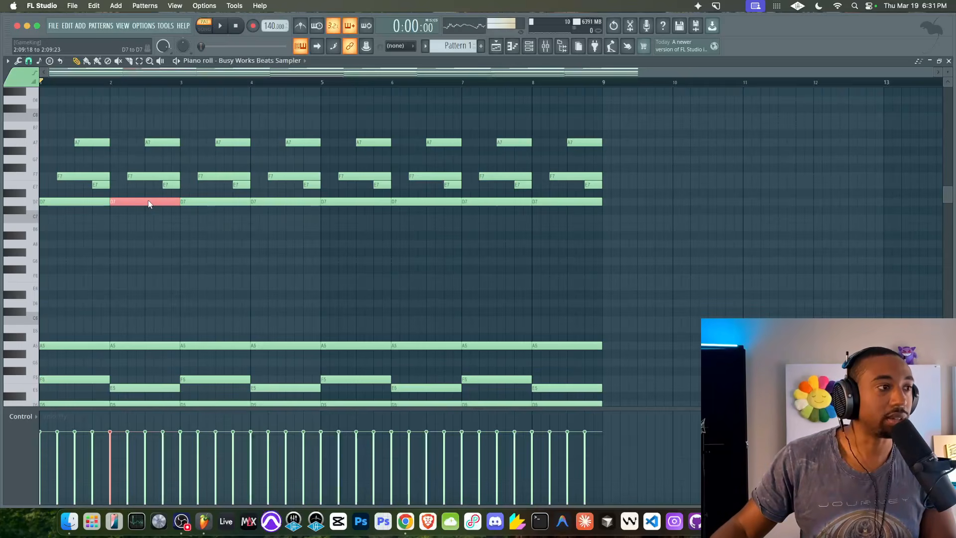
{"action": "scroll", "coordinate": [148, 202], "scroll_direction": "down", "scroll_amount": 3}
{"action": "key", "text": "space"}
{"action": "scroll", "coordinate": [152, 186], "scroll_direction": "down", "scroll_amount": 10}
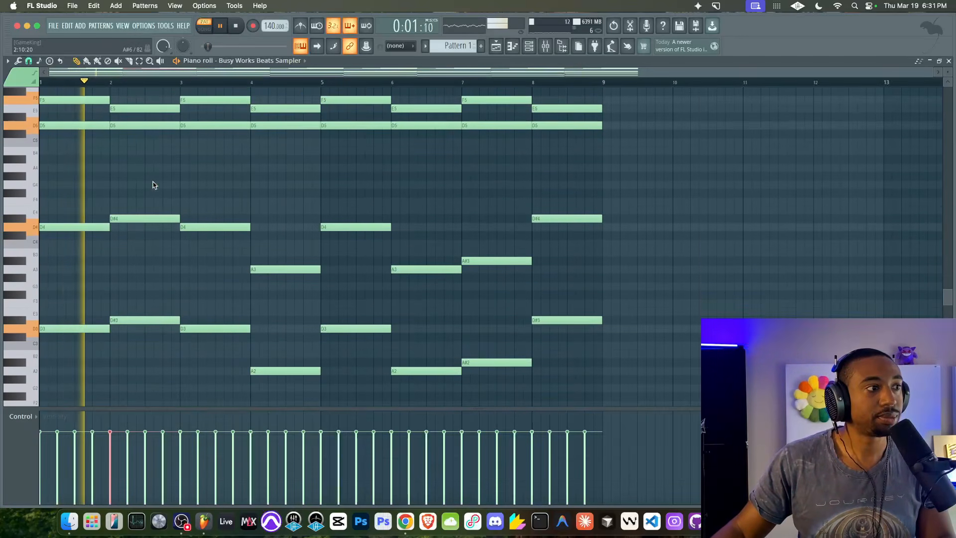
{"action": "key", "text": "space"}
{"action": "scroll", "coordinate": [153, 184], "scroll_direction": "up", "scroll_amount": 12}
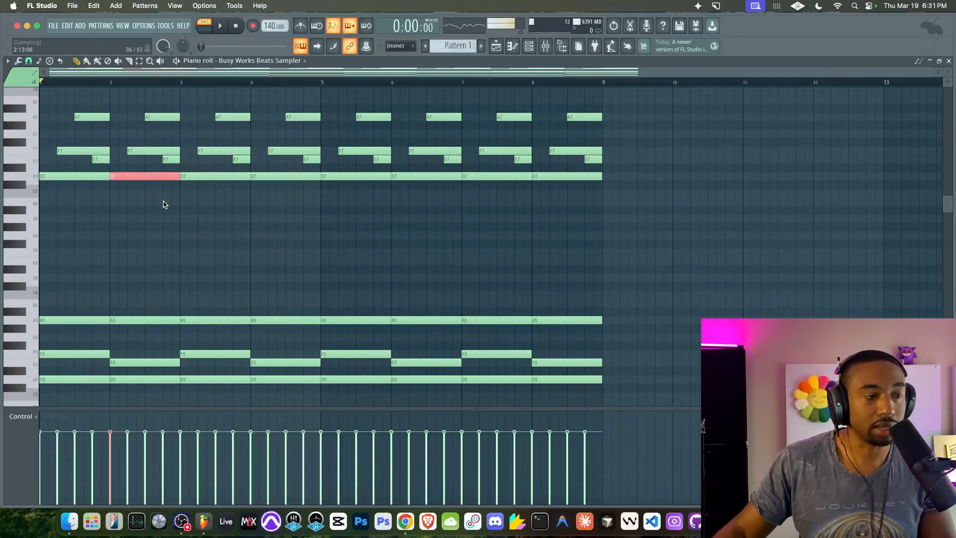
{"action": "key", "text": "shift+Up"}
{"action": "key", "text": "space"}
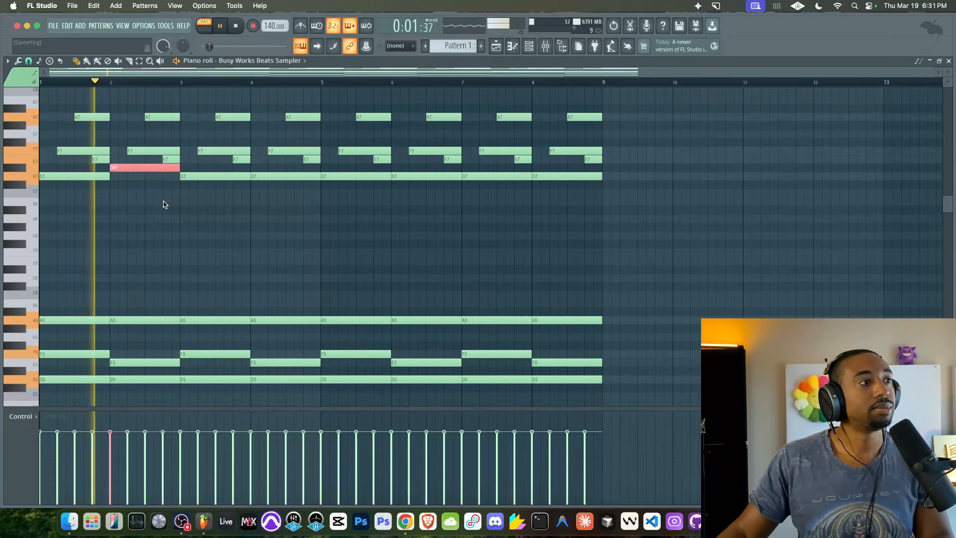
Lower the arpeggio's D7 note in bar 4 by five semitones to A6
{"action": "left_click", "coordinate": [299, 176]}
{"action": "key", "text": "shift+Down"}
{"action": "key", "text": "shift+Down"}
{"action": "key", "text": "shift+Down"}
{"action": "key", "text": "shift+Down"}
{"action": "key", "text": "shift+Down"}
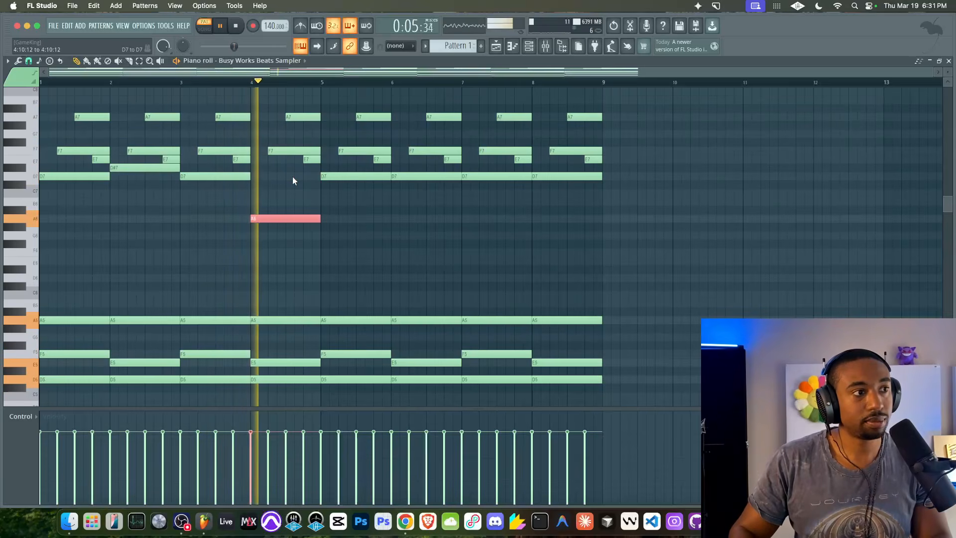
Lower the arpeggio's D7 note in bar 6 by five semitones to A6
{"action": "left_click", "coordinate": [405, 177]}
{"action": "key", "text": "shift+Down"}
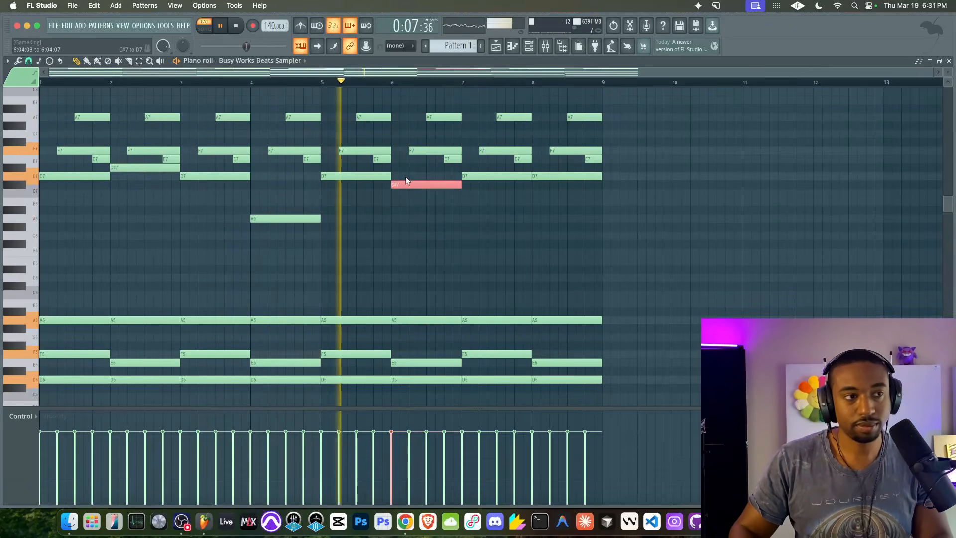
{"action": "key", "text": "shift+Down"}
{"action": "key", "text": "shift+Down"}
{"action": "key", "text": "shift+Down"}
{"action": "key", "text": "shift+Down"}
Lower the D7 note in bar 7 to A#6, raise the one in bar 8 to D#7, and stop playback
{"action": "left_click", "coordinate": [468, 176]}
{"action": "key", "text": "shift+Down"}
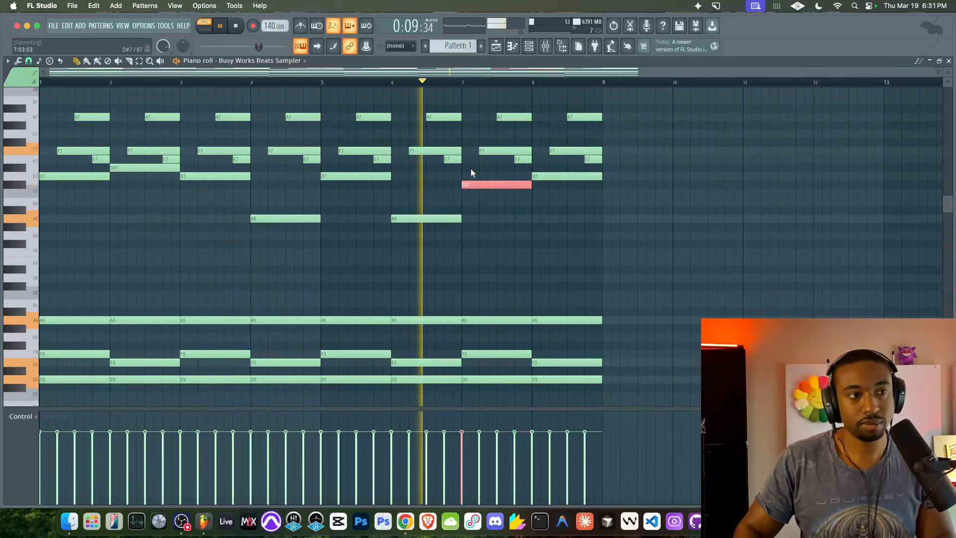
{"action": "key", "text": "shift+Down"}
{"action": "key", "text": "shift+Down"}
{"action": "key", "text": "shift+Down"}
{"action": "left_click", "coordinate": [569, 177]}
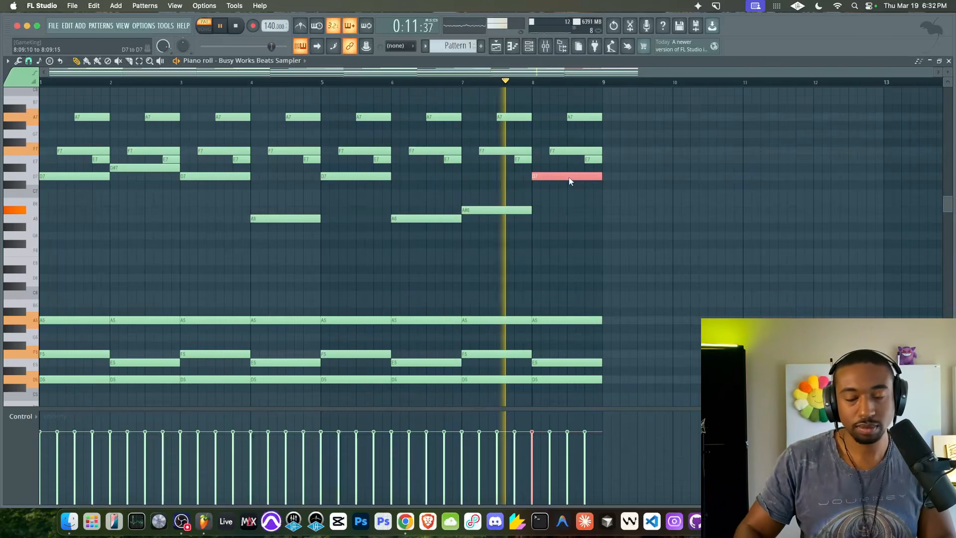
{"action": "key", "text": "shift+Up"}
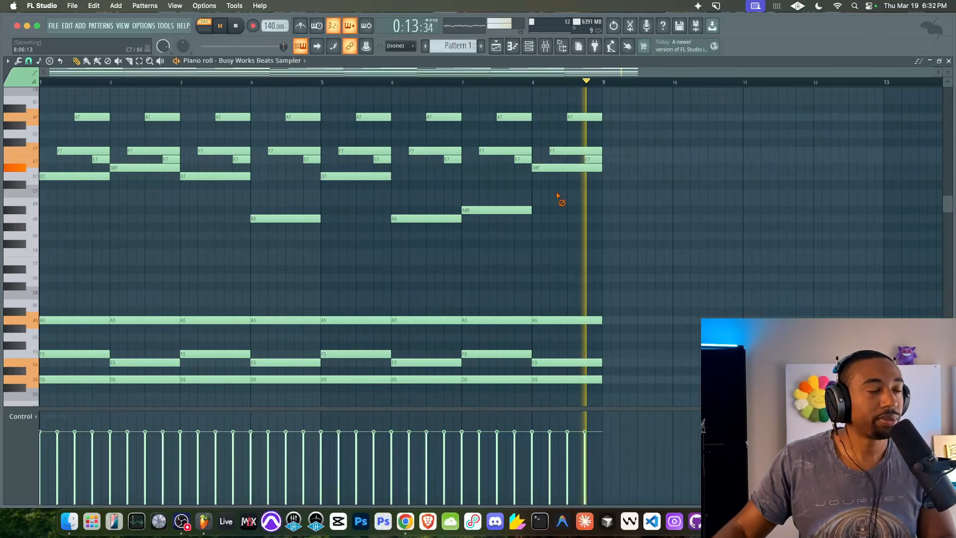
{"action": "key", "text": "space"}
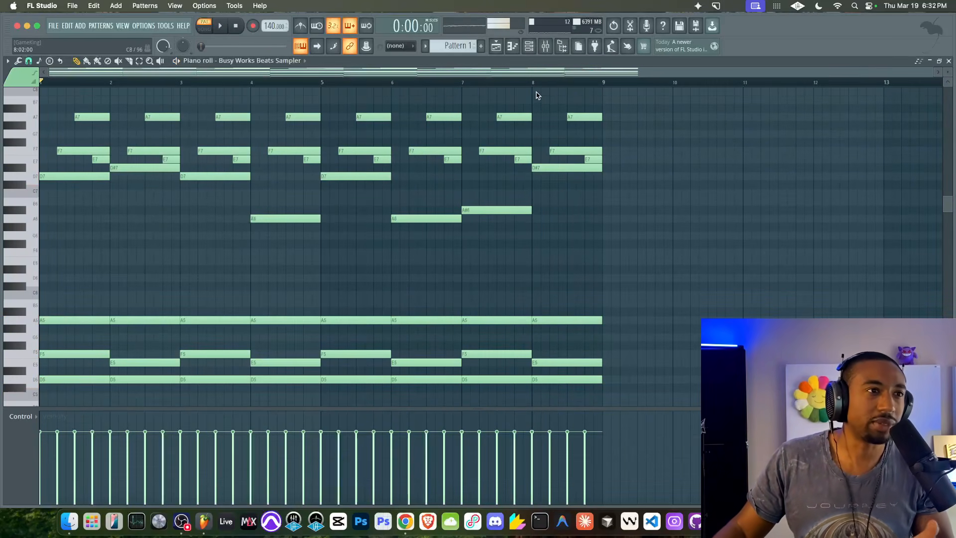
Open the Busy Works Beats Sampler's FX rack and set the reverb speed to -100 with a speed mix of 0.49
{"action": "left_click", "coordinate": [529, 47]}
{"action": "left_click", "coordinate": [139, 87]}
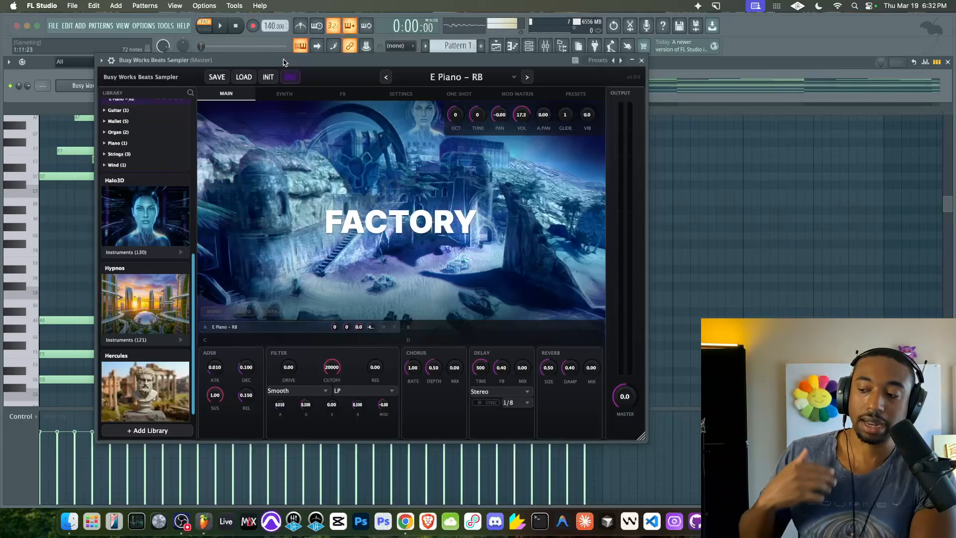
{"action": "left_click", "coordinate": [342, 94]}
{"action": "scroll", "coordinate": [347, 174], "scroll_direction": "down", "scroll_amount": 6}
{"action": "scroll", "coordinate": [351, 200], "scroll_direction": "down", "scroll_amount": 1}
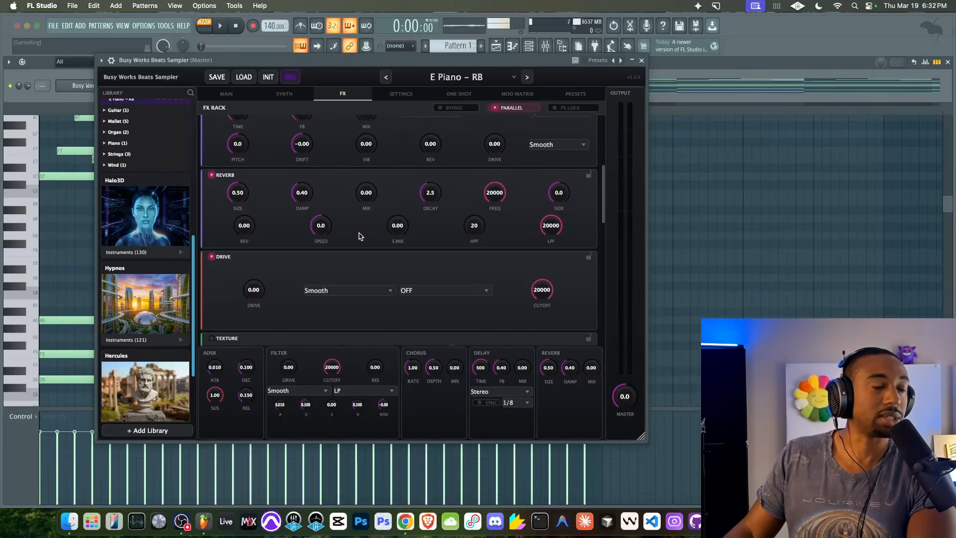
{"action": "left_click_drag", "start_coordinate": [321, 224], "coordinate": [305, 286]}
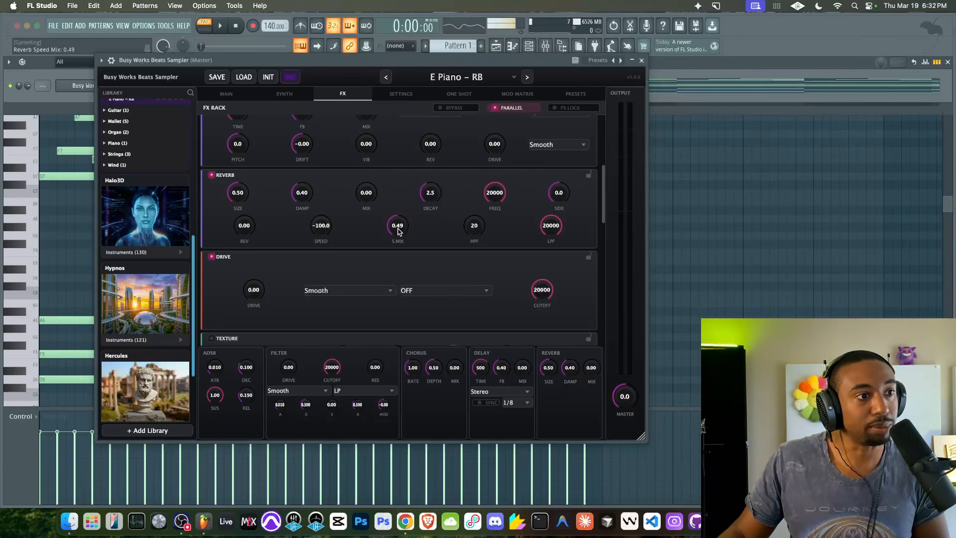
Set the reverb mix to 0.57 and its high-pass filter to 196 while auditioning the pattern
{"action": "key", "text": "space"}
{"action": "left_click_drag", "start_coordinate": [366, 193], "coordinate": [383, 138]}
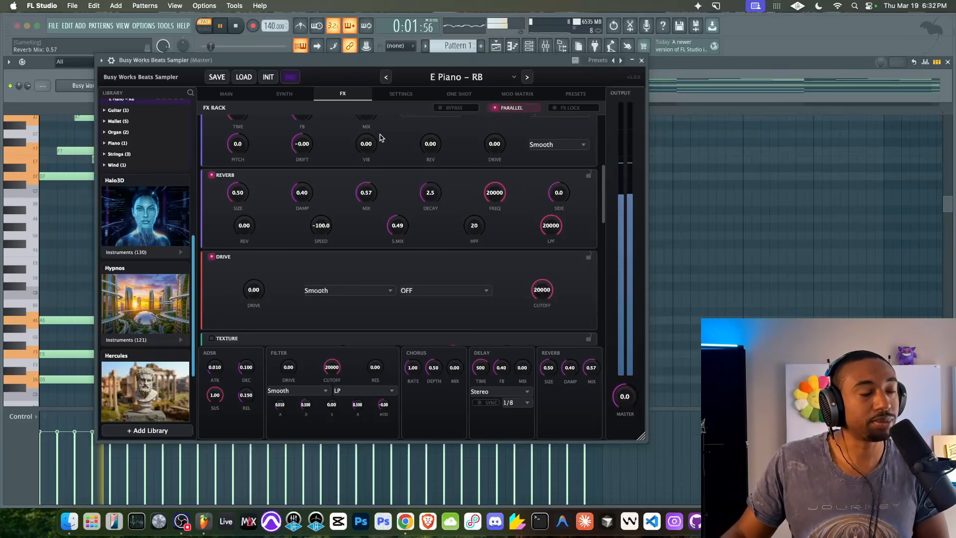
{"action": "key", "text": "space"}
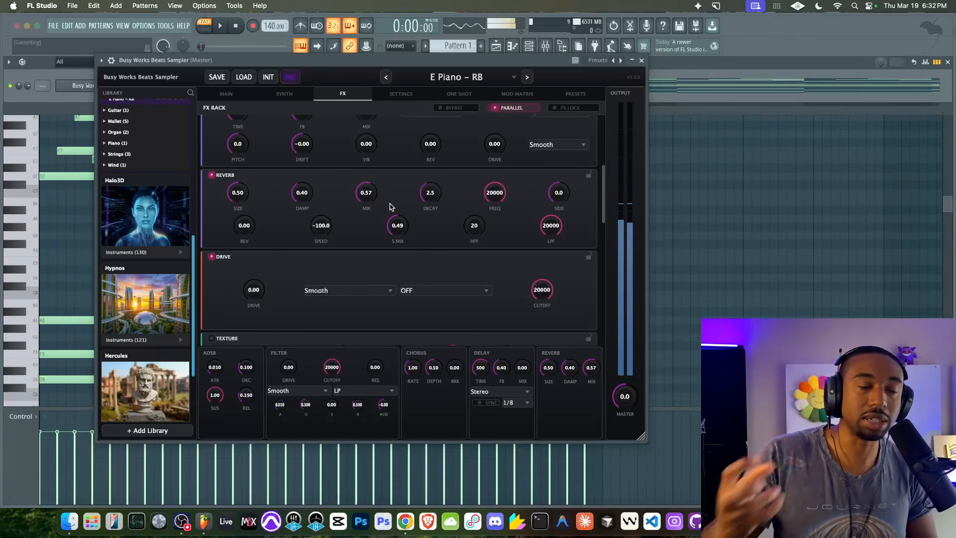
{"action": "mouse_move", "coordinate": [473, 233]}
{"action": "left_mouse_down"}
{"action": "mouse_move", "coordinate": [474, 210]}
{"action": "mouse_move", "coordinate": [476, 229]}
{"action": "left_mouse_up"}
{"action": "key", "text": "space"}
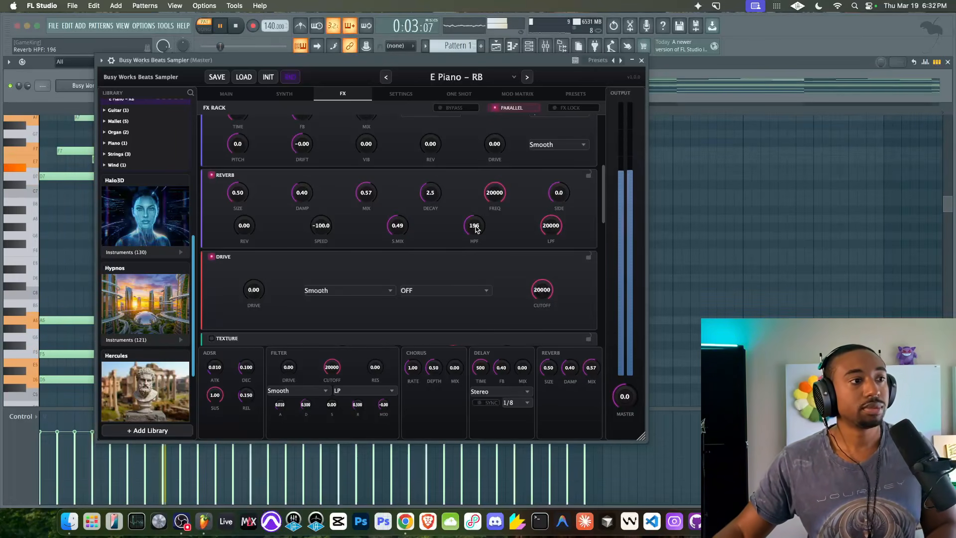
{"action": "key", "text": "space"}
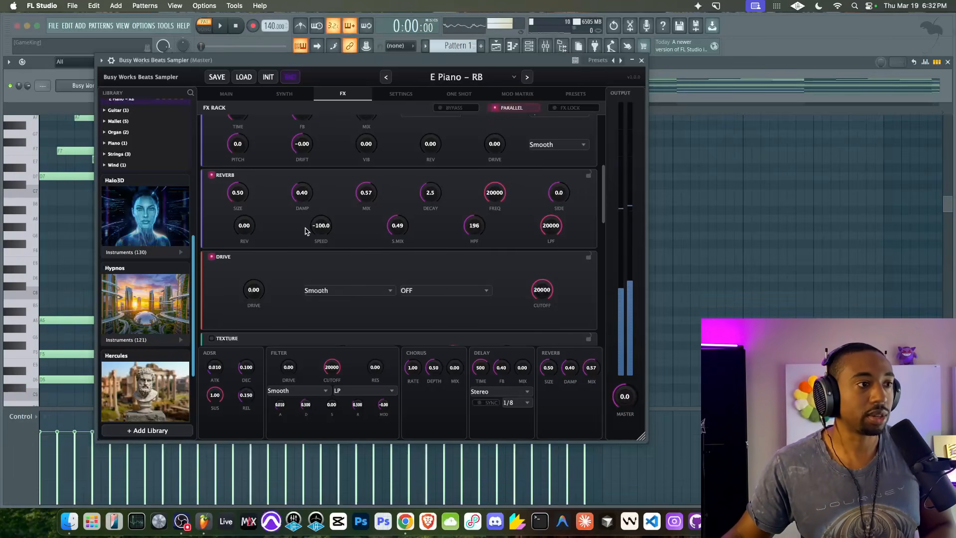
Set the reverb's reverse to 0.42, size to 0.76, mix to 0.72 and decay to 15.0 while auditioning the pattern
{"action": "left_click_drag", "start_coordinate": [256, 233], "coordinate": [248, 214]}
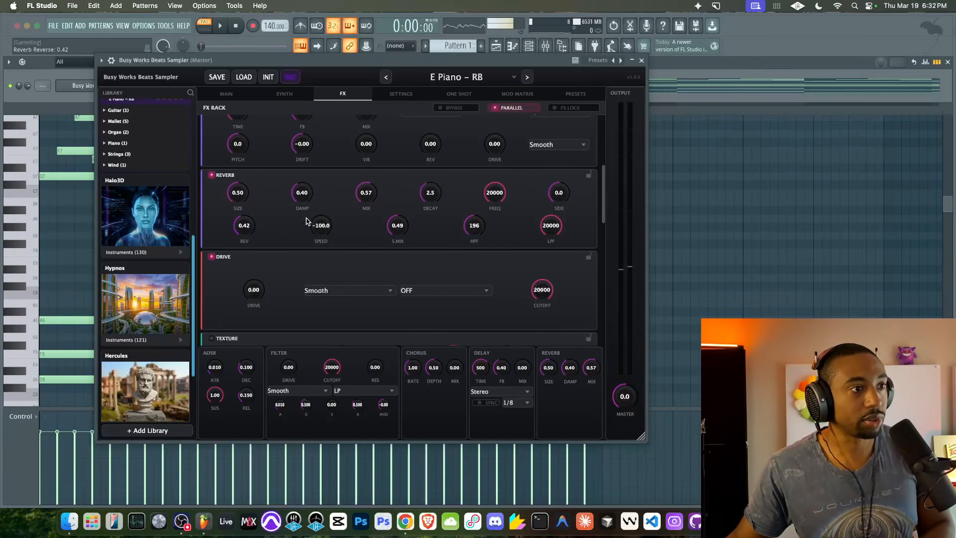
{"action": "key", "text": "space"}
{"action": "left_click_drag", "start_coordinate": [238, 195], "coordinate": [239, 177]}
{"action": "scroll", "coordinate": [266, 208], "scroll_direction": "up", "scroll_amount": 2}
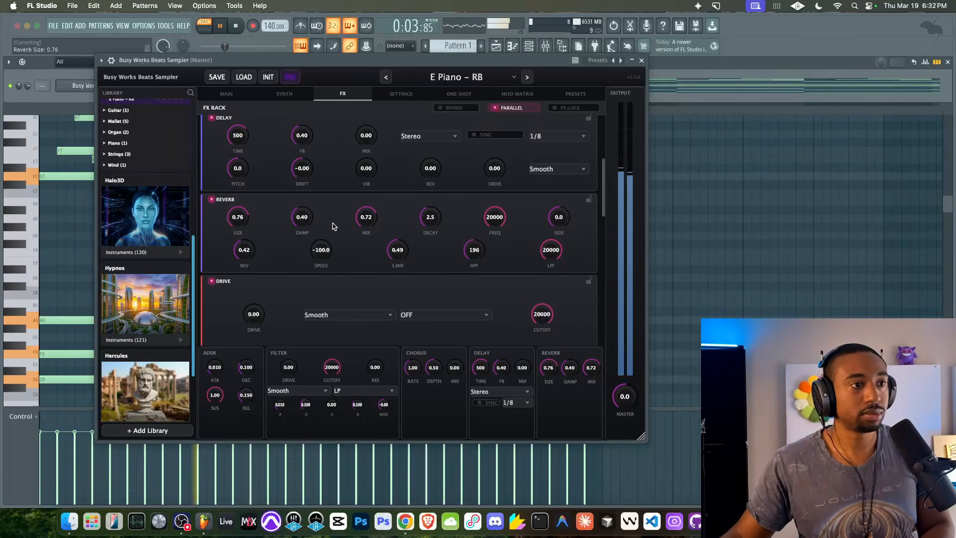
{"action": "scroll", "coordinate": [334, 224], "scroll_direction": "up", "scroll_amount": 1}
{"action": "left_click_drag", "start_coordinate": [425, 241], "coordinate": [434, 205]}
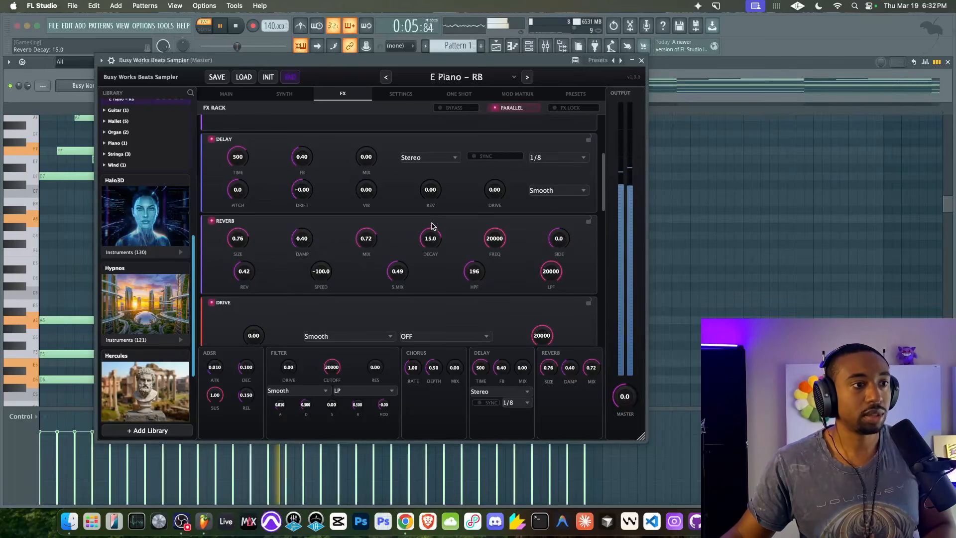
{"action": "key", "text": "space"}
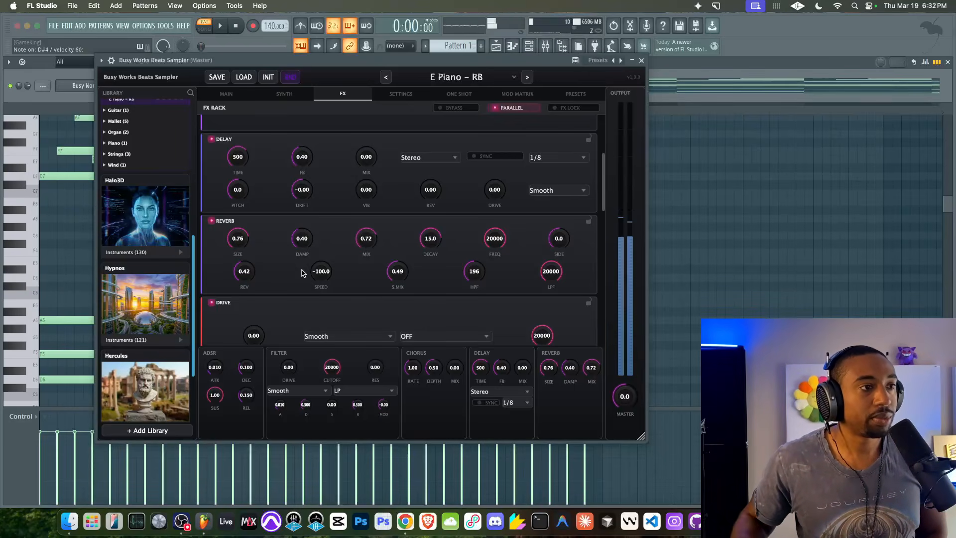
Set the delay to mix 0.60, vibrato 0.37 and reverse 0.46, with sync on and Ping Pong mode
{"action": "left_click_drag", "start_coordinate": [366, 156], "coordinate": [366, 149]}
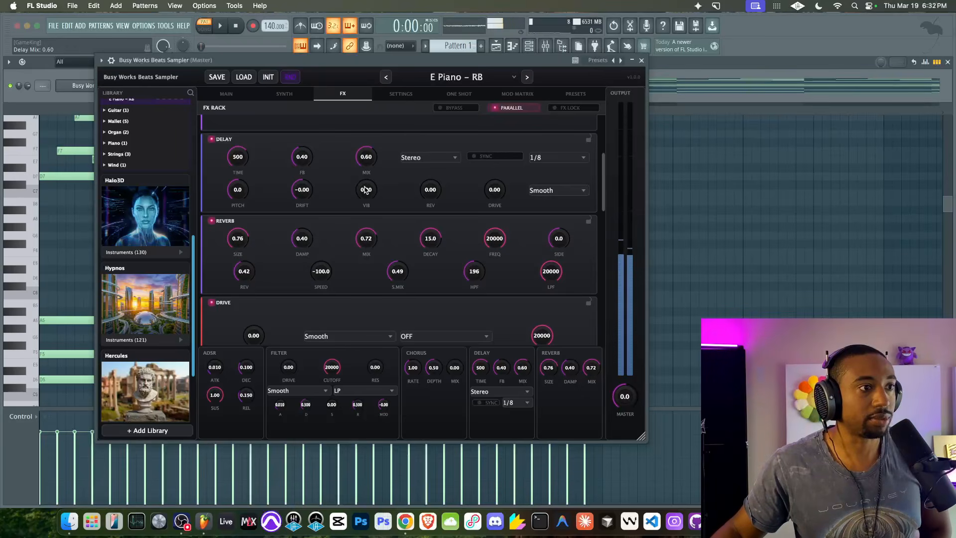
{"action": "left_click_drag", "start_coordinate": [432, 140], "coordinate": [432, 139]}
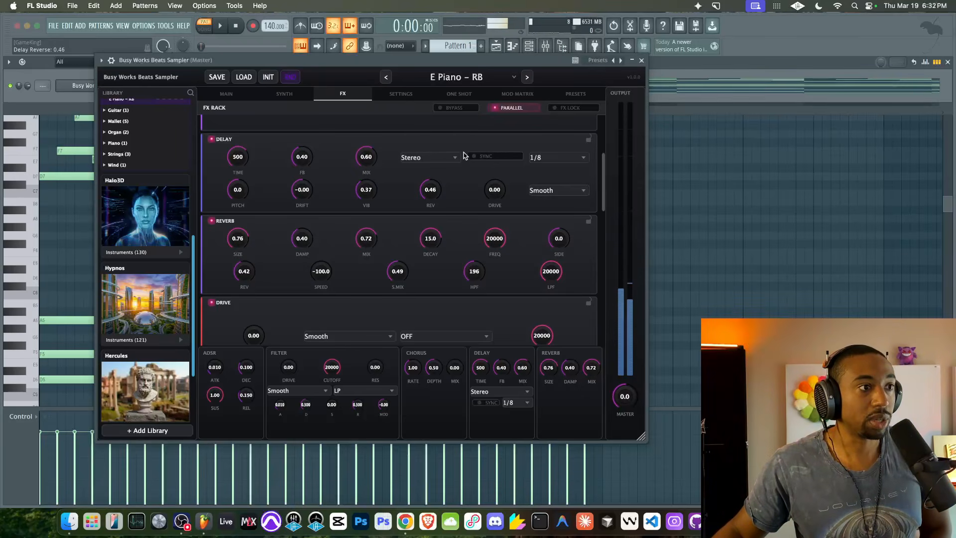
{"action": "left_click", "coordinate": [500, 157]}
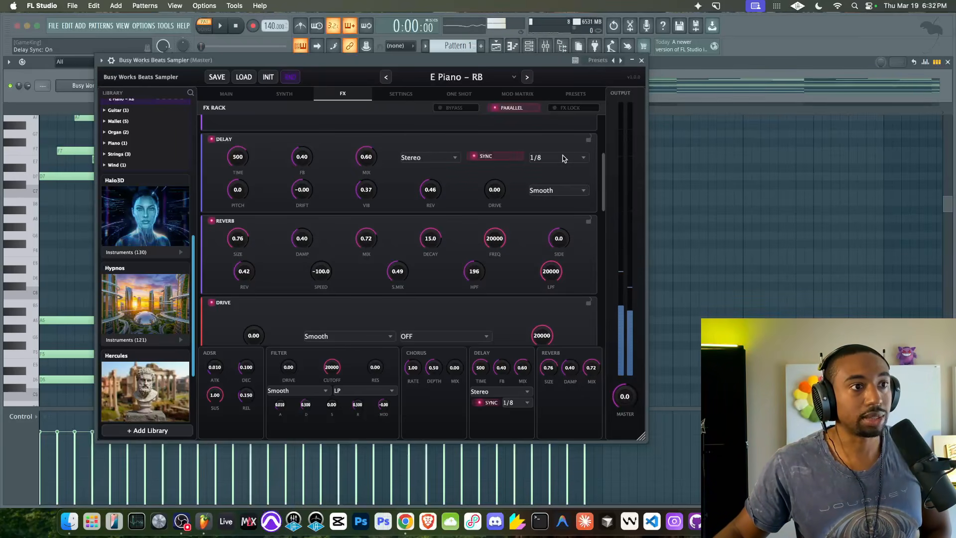
{"action": "left_click", "coordinate": [432, 158]}
{"action": "left_click", "coordinate": [432, 180]}
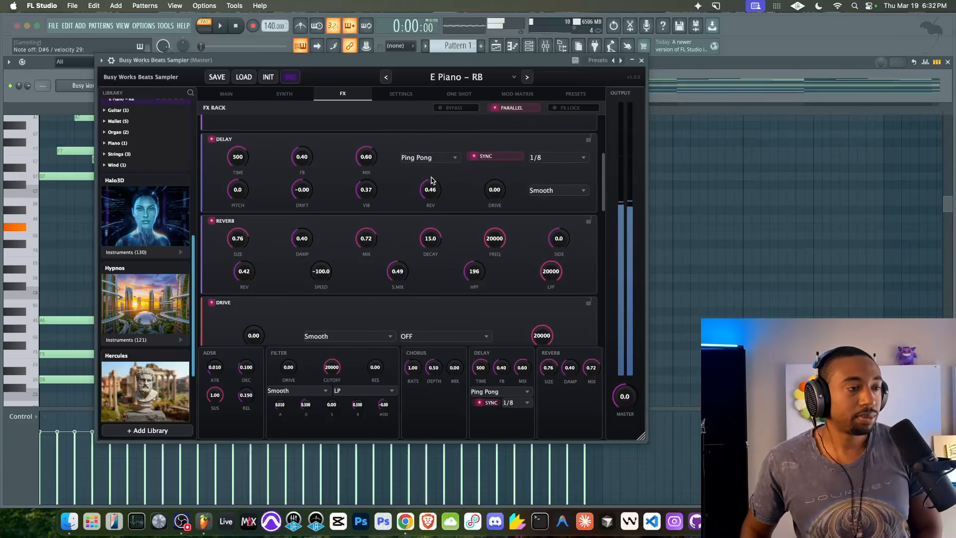
Enable the Long Tank spring reverb and set both its decay and mix to 0.77
{"action": "scroll", "coordinate": [432, 179], "scroll_direction": "down", "scroll_amount": 6}
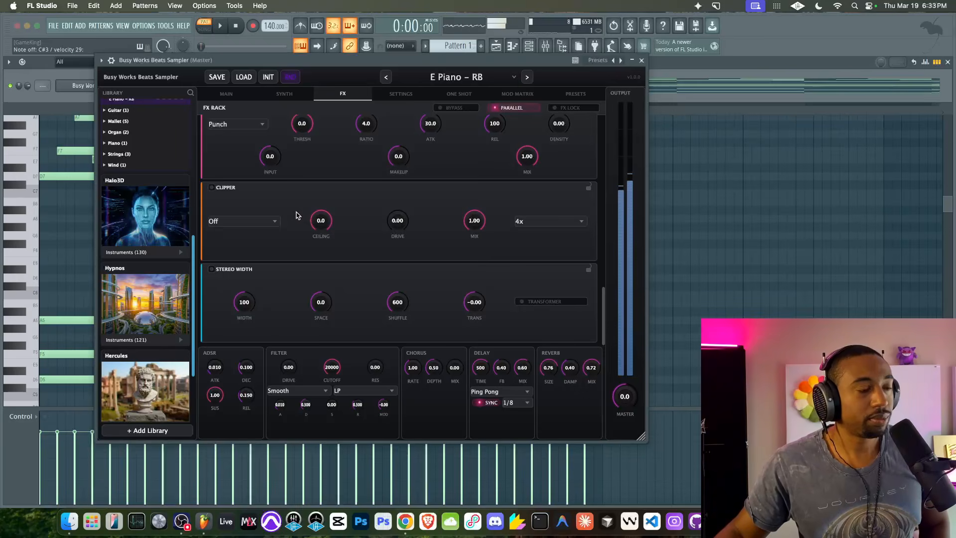
{"action": "scroll", "coordinate": [357, 199], "scroll_direction": "up", "scroll_amount": 4}
{"action": "scroll", "coordinate": [357, 200], "scroll_direction": "up", "scroll_amount": 1}
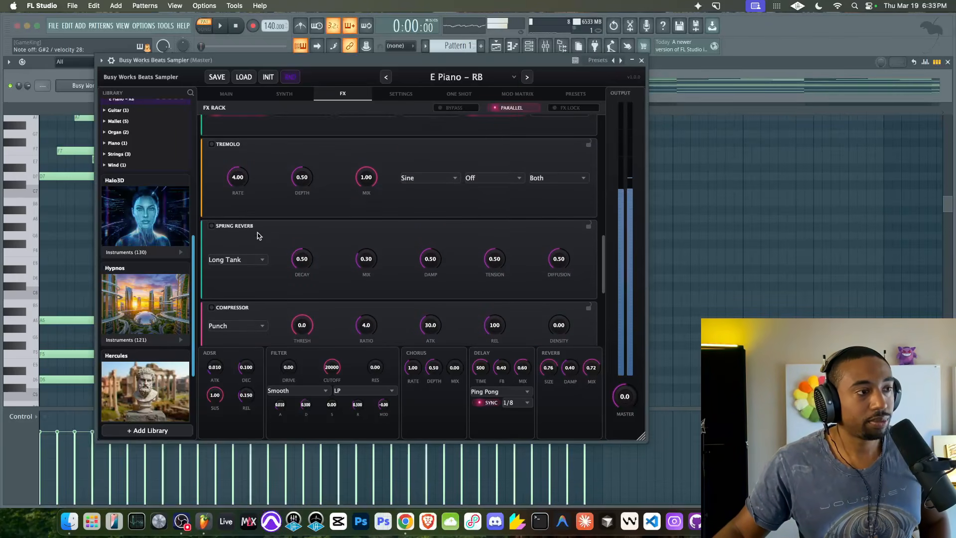
{"action": "left_click_drag", "start_coordinate": [363, 261], "coordinate": [369, 231]}
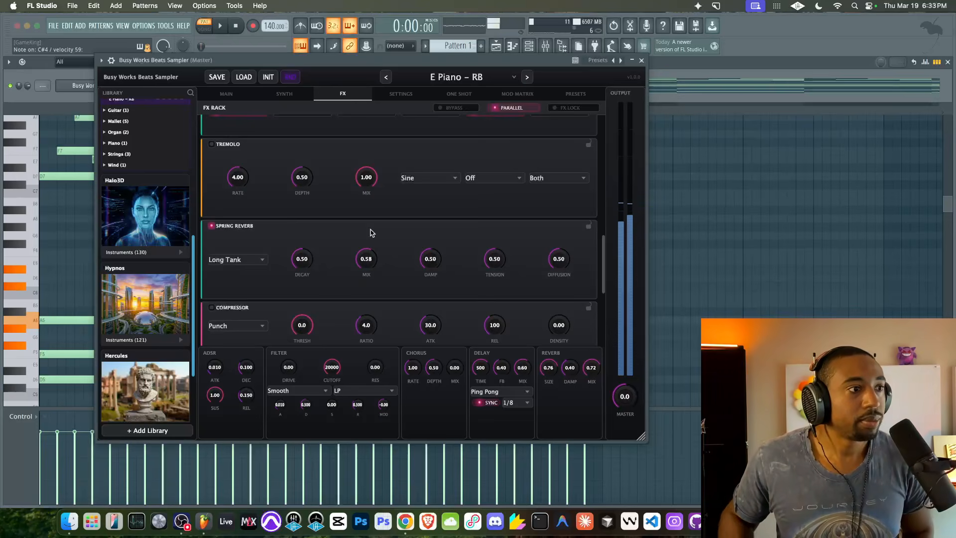
{"action": "left_click_drag", "start_coordinate": [302, 258], "coordinate": [306, 238]}
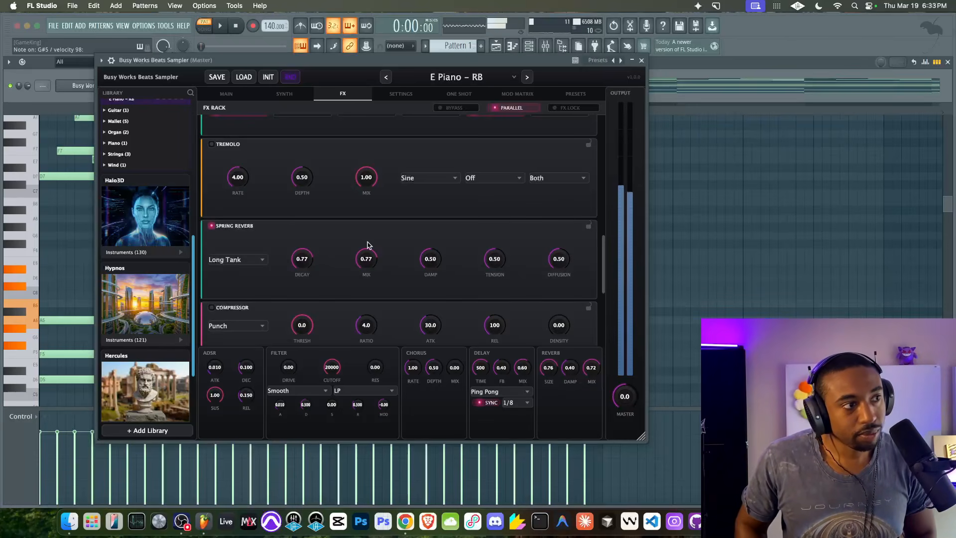
Enable the tremolo and switch its target from Both to Volume
{"action": "scroll", "coordinate": [369, 245], "scroll_direction": "up", "scroll_amount": 4}
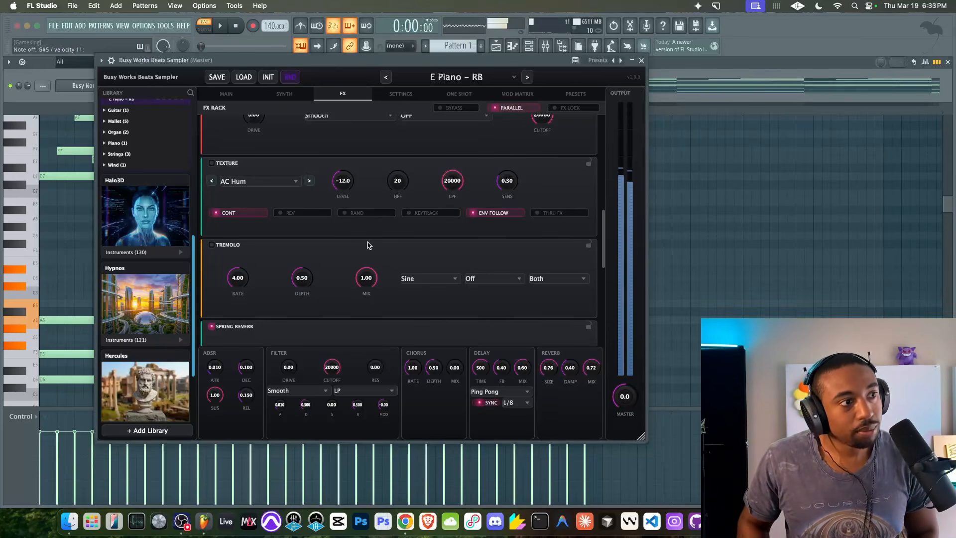
{"action": "left_click", "coordinate": [540, 279]}
{"action": "left_click", "coordinate": [546, 291]}
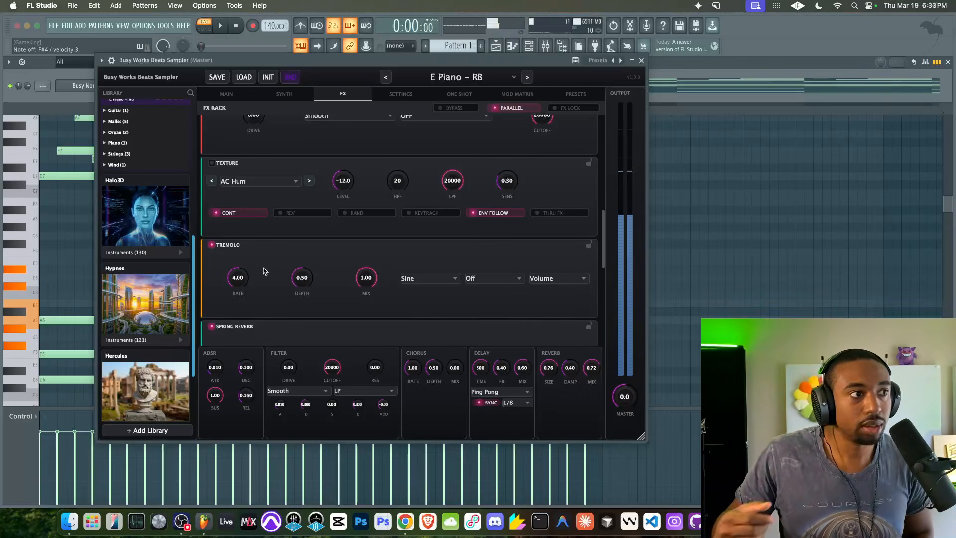
Set the chorus mix to 0.39 and turn on FX Lock for the effects rack
{"action": "scroll", "coordinate": [263, 271], "scroll_direction": "up", "scroll_amount": 3}
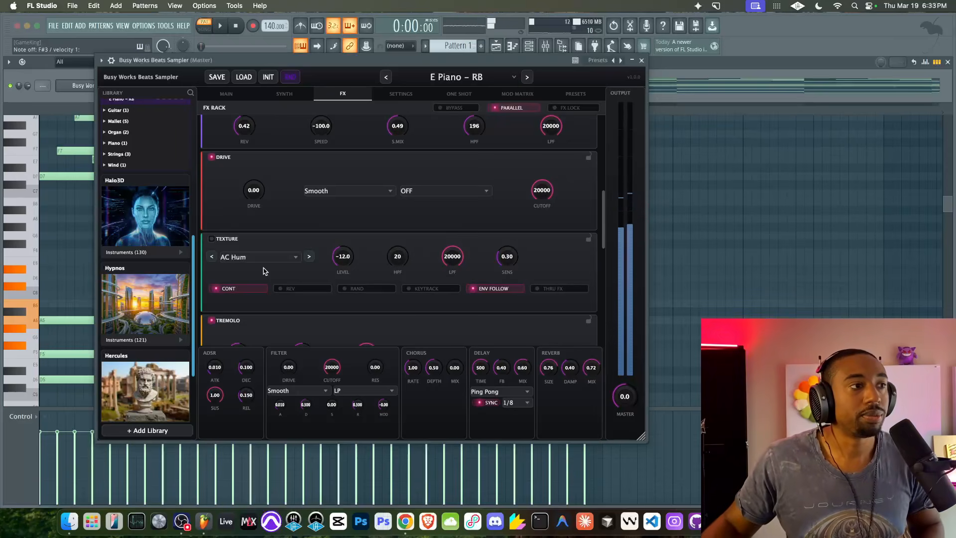
{"action": "scroll", "coordinate": [263, 271], "scroll_direction": "up", "scroll_amount": 7}
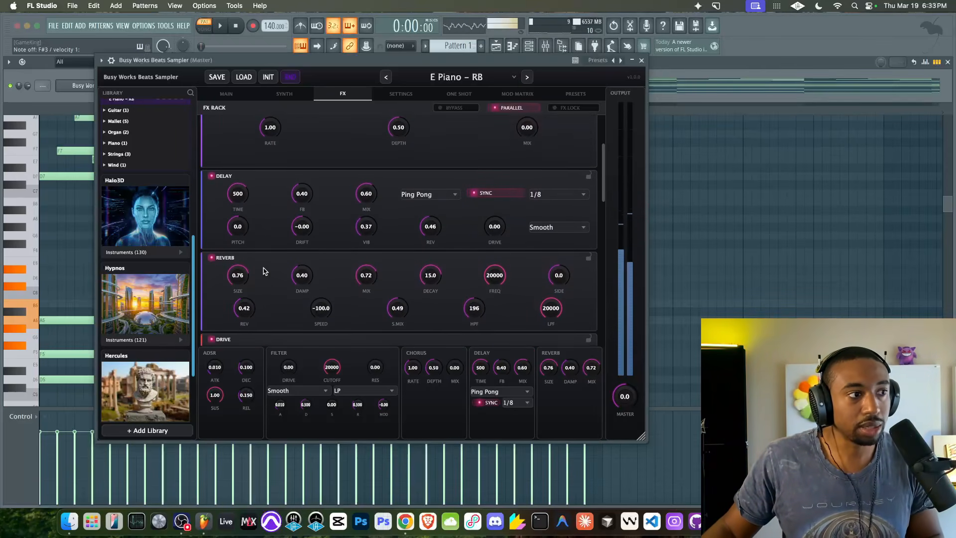
{"action": "scroll", "coordinate": [264, 271], "scroll_direction": "up", "scroll_amount": 4}
{"action": "left_click_drag", "start_coordinate": [526, 240], "coordinate": [535, 203]}
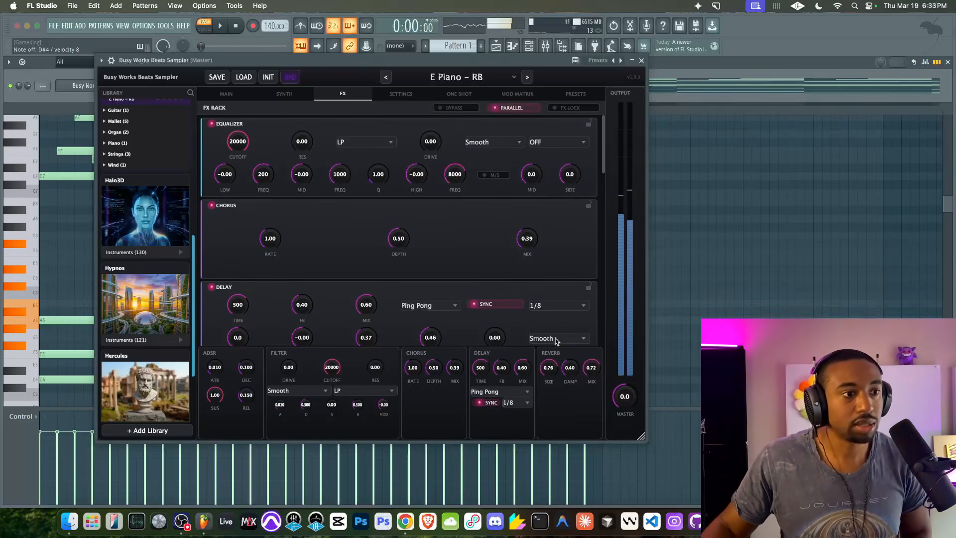
{"action": "left_click", "coordinate": [562, 108]}
Set the sampler's auto pan to 0.75 on the main page while auditioning the pattern
{"action": "left_click", "coordinate": [226, 94]}
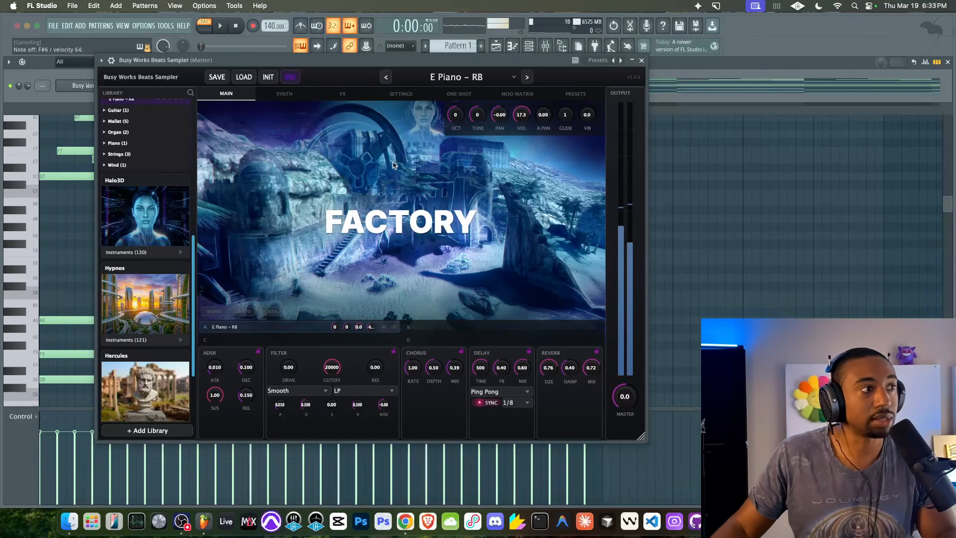
{"action": "key", "text": "space"}
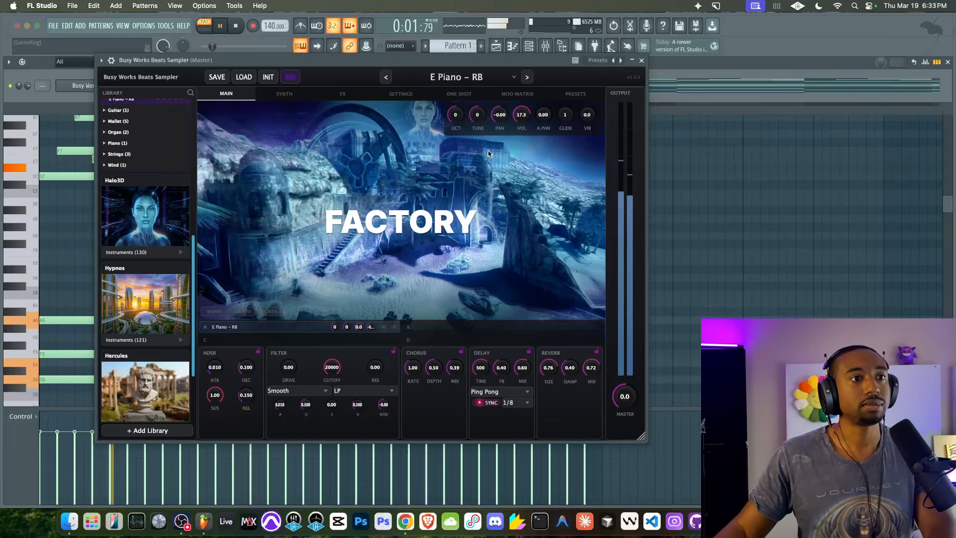
{"action": "mouse_move", "coordinate": [541, 120]}
{"action": "left_mouse_down"}
{"action": "mouse_move", "coordinate": [546, 64]}
{"action": "mouse_move", "coordinate": [537, 102]}
{"action": "left_mouse_up"}
{"action": "key", "text": "space"}
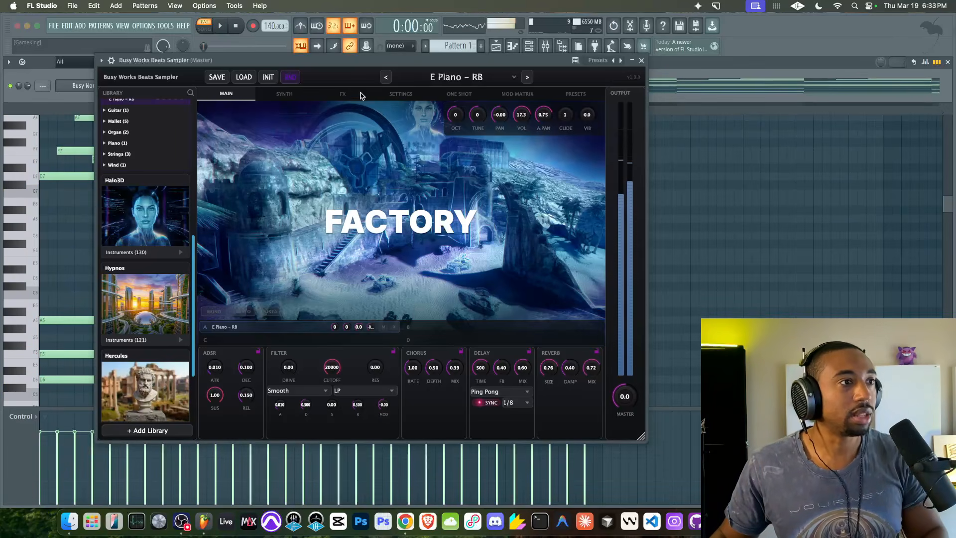
Raise the master output to 8.9 and set the delay reverse, reverb reverse and reverb speed to 0
{"action": "left_click", "coordinate": [362, 95]}
{"action": "scroll", "coordinate": [354, 196], "scroll_direction": "down", "scroll_amount": 5}
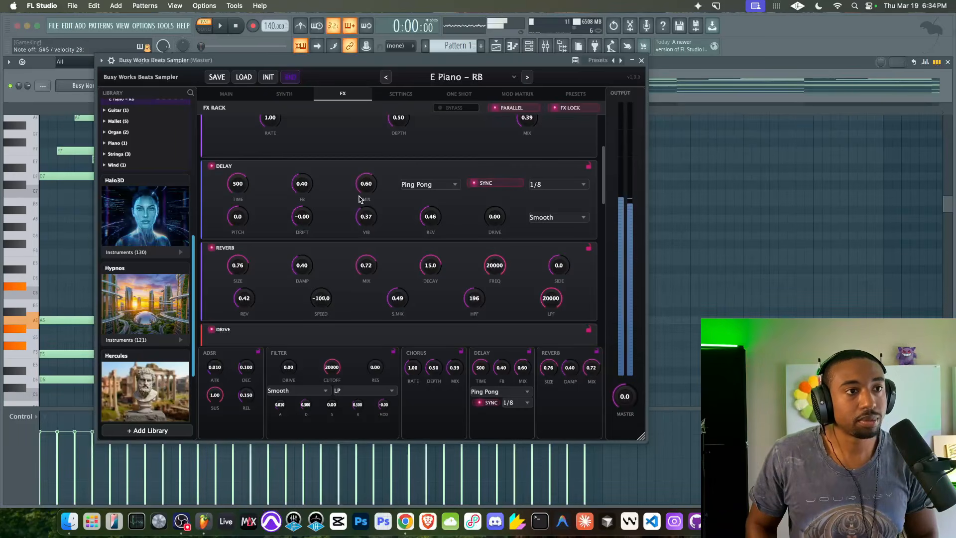
{"action": "left_click_drag", "start_coordinate": [623, 402], "coordinate": [623, 400]}
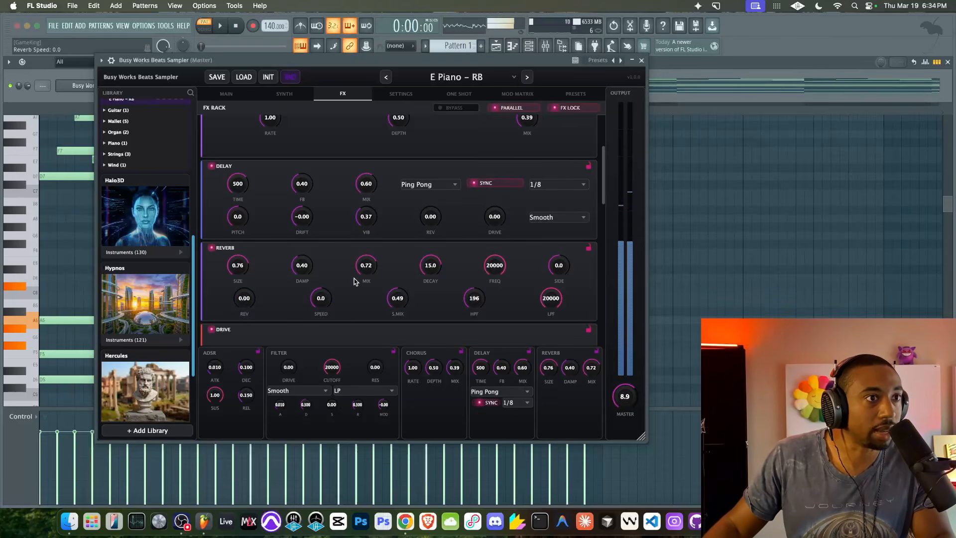
Set the reverb speed to -80 and the master output to 0.0, and play the pattern
{"action": "left_click_drag", "start_coordinate": [321, 298], "coordinate": [322, 347]}
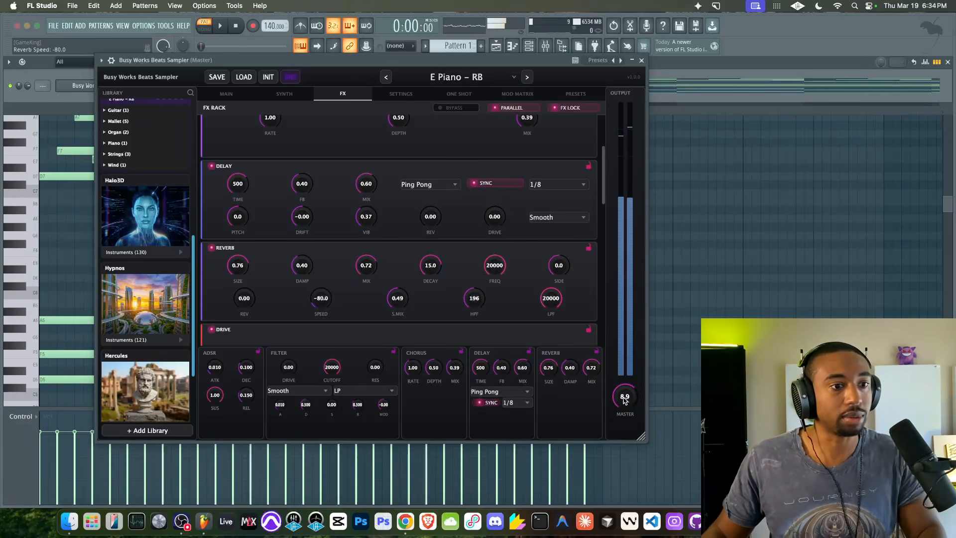
{"action": "key", "text": "space"}
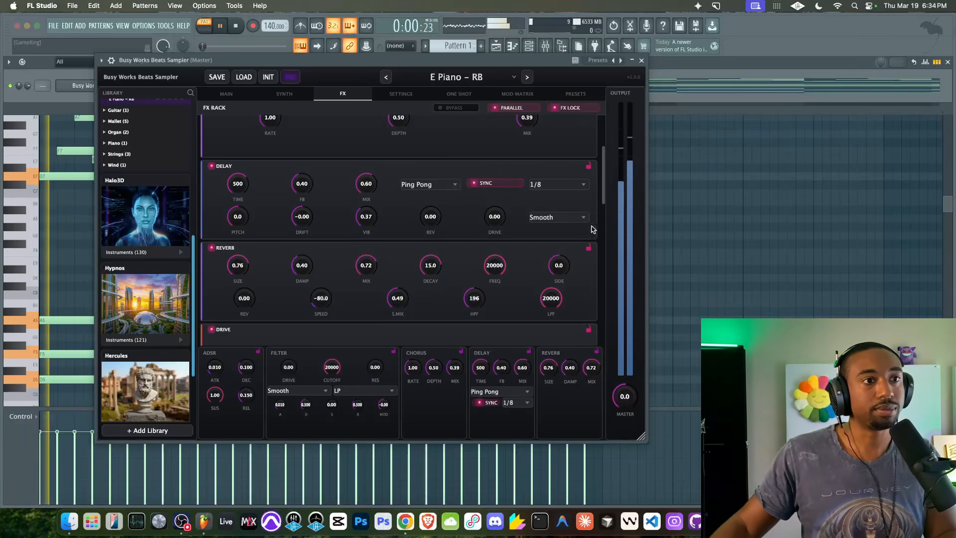
{"action": "left_click", "coordinate": [641, 60]}
{"action": "key", "text": "F6"}
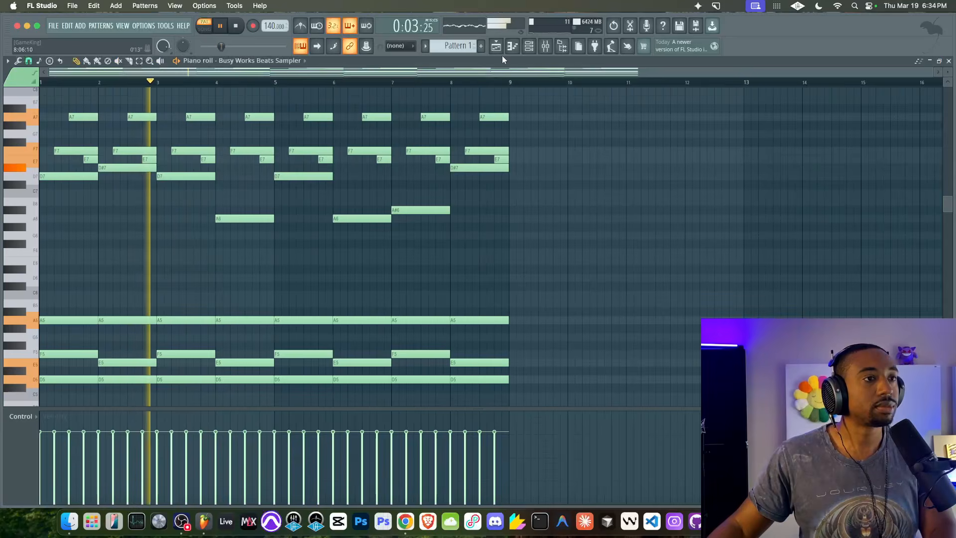
Set the reverb speed mix to 0.00 while the pattern plays
{"action": "left_click", "coordinate": [537, 50]}
{"action": "left_click", "coordinate": [146, 90]}
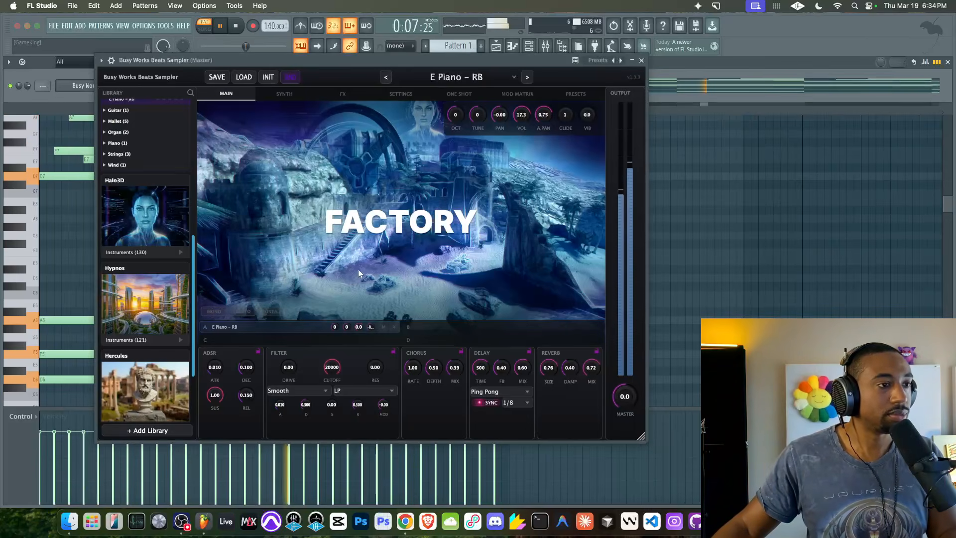
{"action": "left_click", "coordinate": [341, 94]}
{"action": "scroll", "coordinate": [357, 243], "scroll_direction": "down", "scroll_amount": 5}
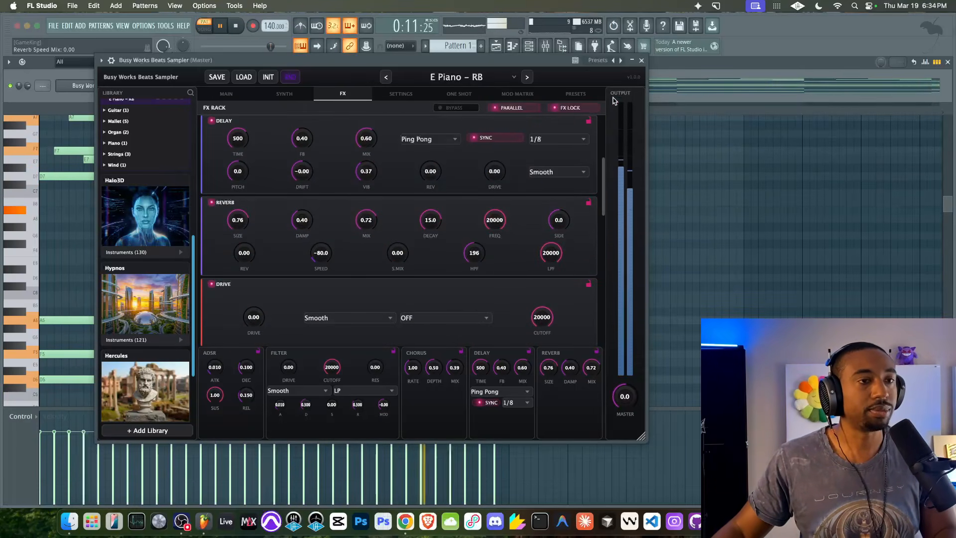
{"action": "left_click", "coordinate": [642, 60]}
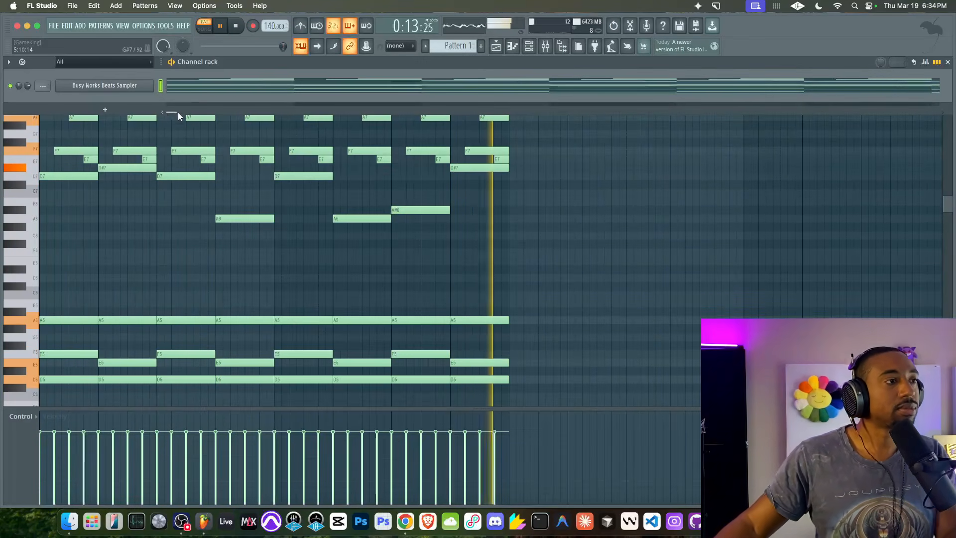
Stop playback and set the sampler's auto pan to 0.00 on its main page
{"action": "left_click", "coordinate": [298, 241]}
{"action": "left_click", "coordinate": [530, 47]}
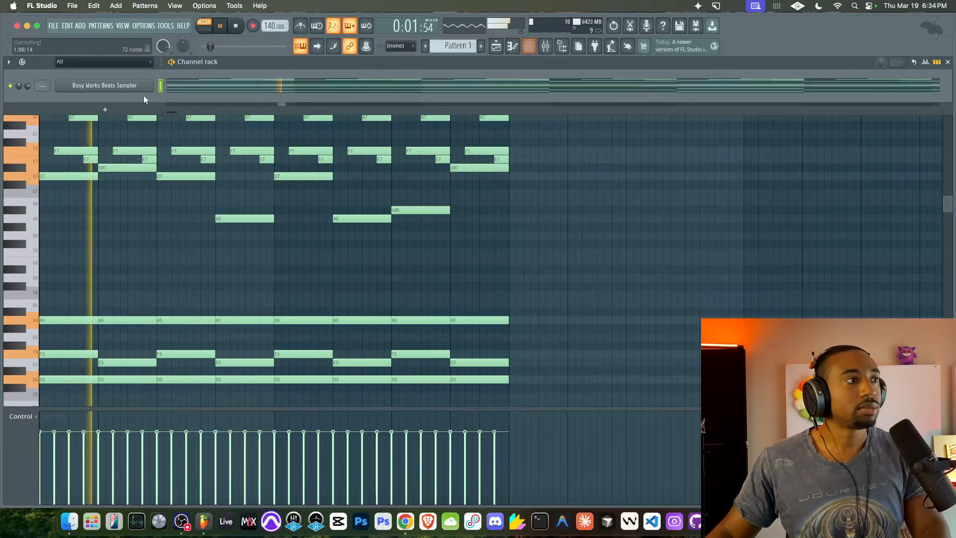
{"action": "left_click", "coordinate": [65, 87]}
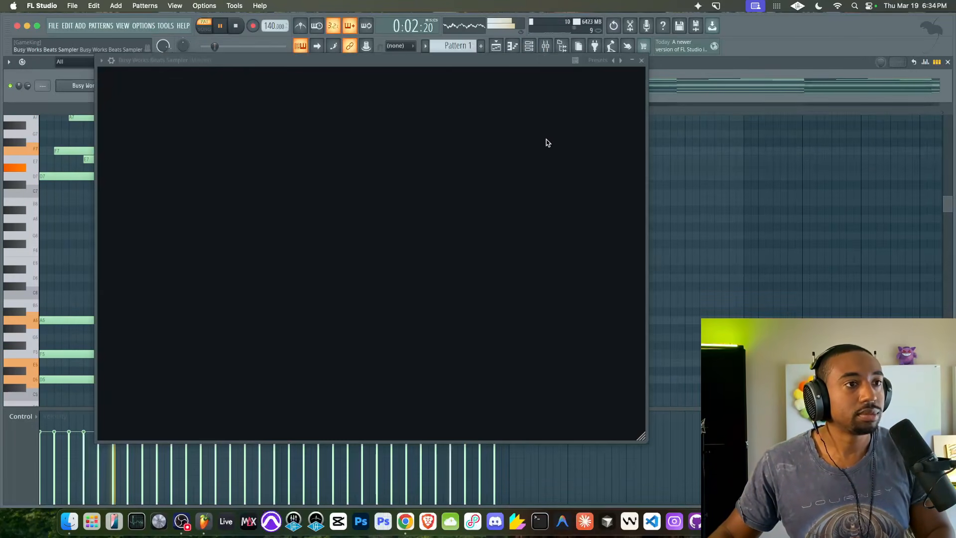
{"action": "key", "text": "space"}
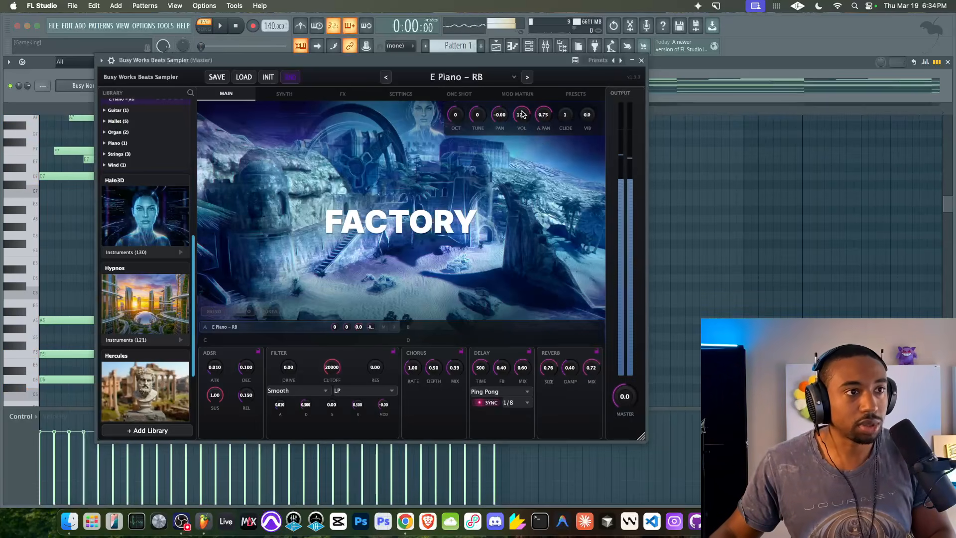
{"action": "left_click", "coordinate": [690, 157]}
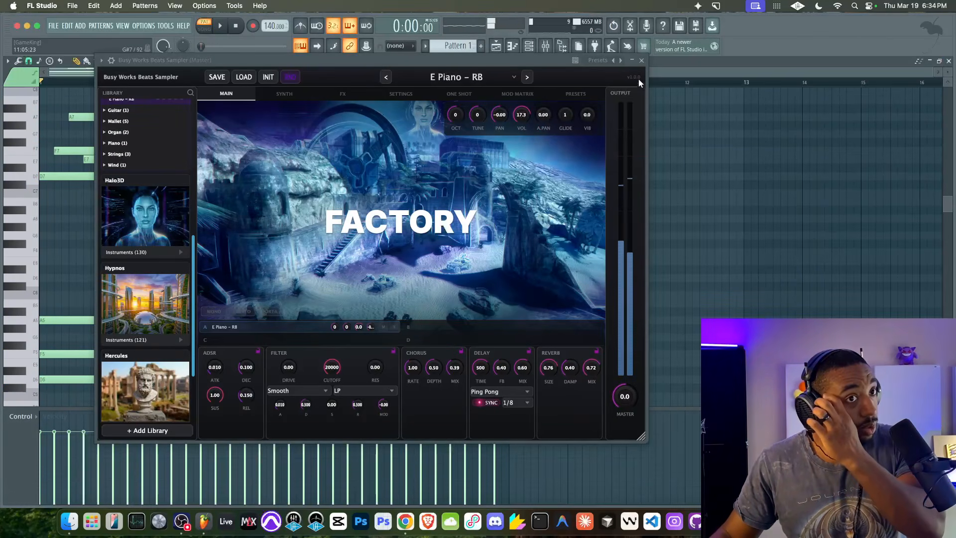
{"action": "left_click", "coordinate": [641, 60]}
Stretch all notes of the progression to twice their length so it fills sixteen bars, clear the time selection and play it
{"action": "scroll", "coordinate": [498, 149], "scroll_direction": "down", "scroll_amount": 4}
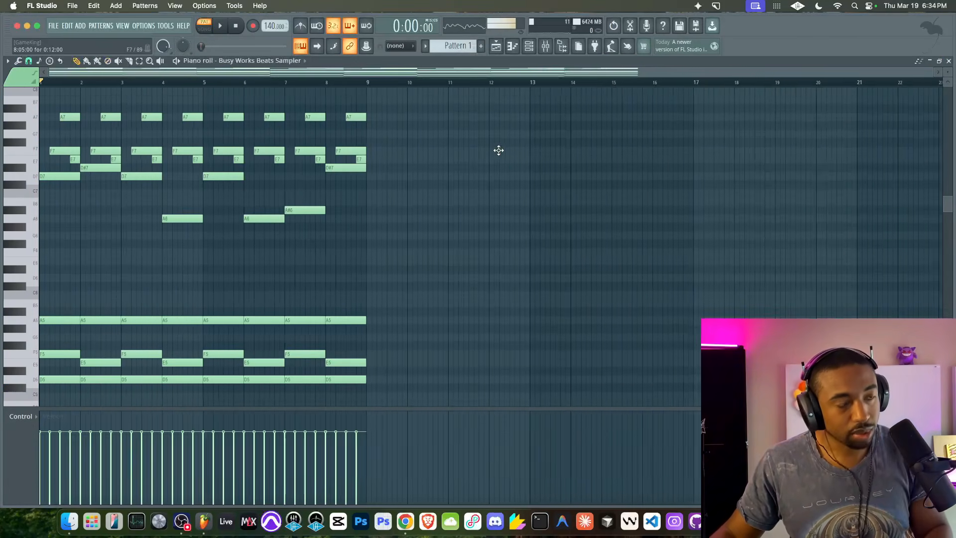
{"action": "key", "text": "ctrl+a"}
{"action": "scroll", "coordinate": [336, 186], "scroll_direction": "down", "scroll_amount": 5}
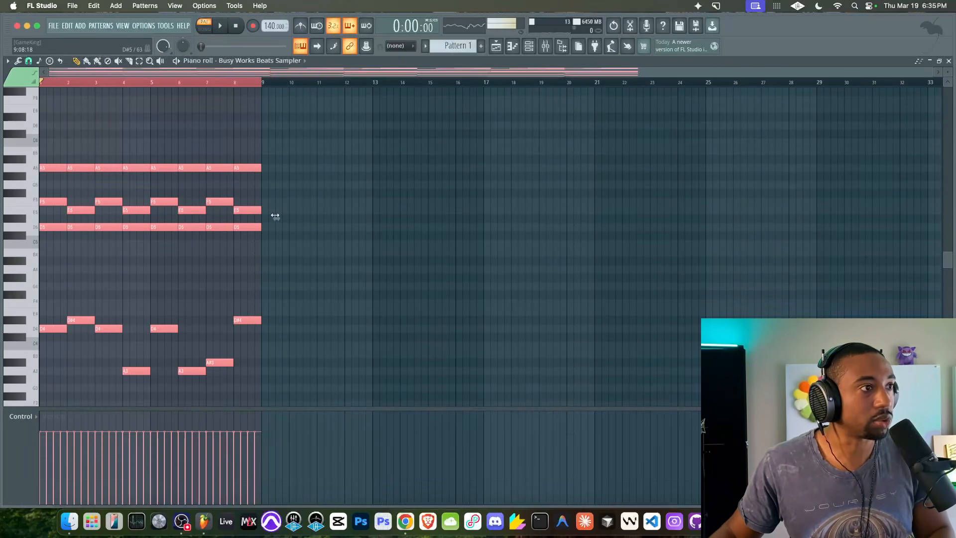
{"action": "left_click_drag", "start_coordinate": [276, 216], "coordinate": [502, 226]}
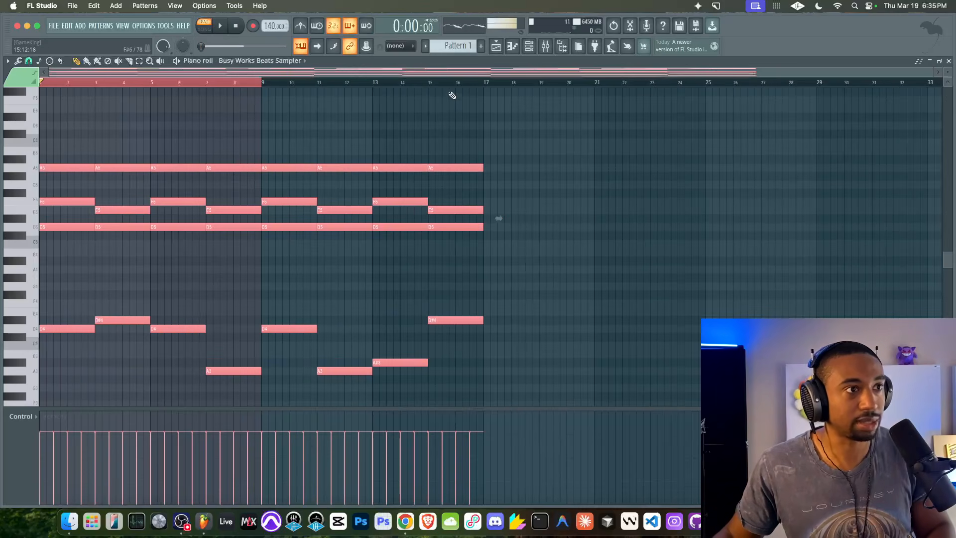
{"action": "left_click", "coordinate": [446, 83], "text": "super"}
{"action": "key", "text": "space"}
Set the delay reverse to 0.31 in the sampler's effects rack
{"action": "left_click", "coordinate": [529, 47]}
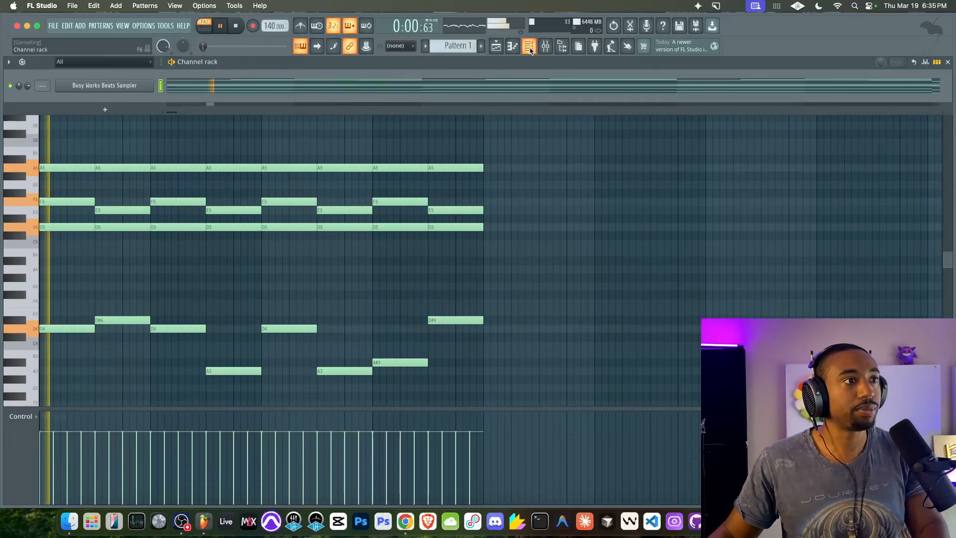
{"action": "left_click", "coordinate": [151, 90]}
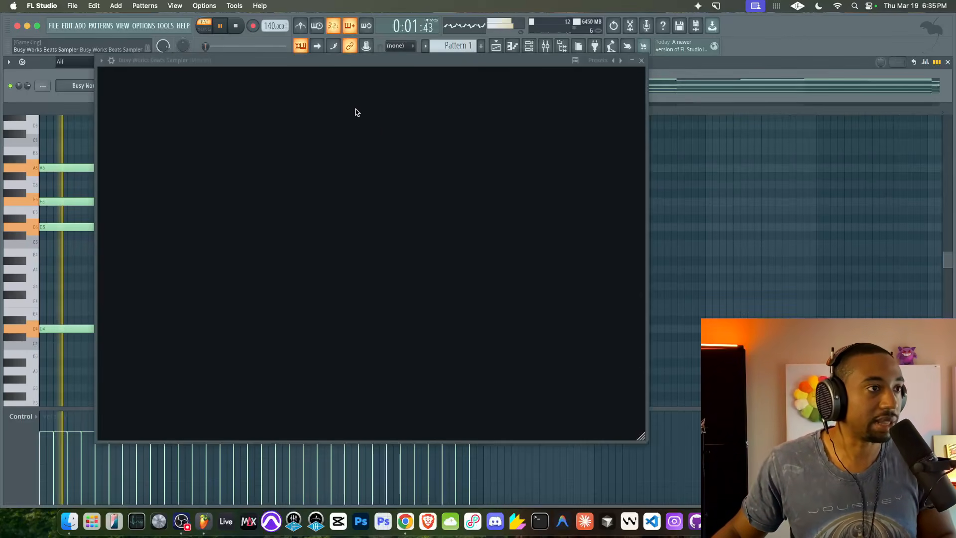
{"action": "left_click", "coordinate": [340, 93]}
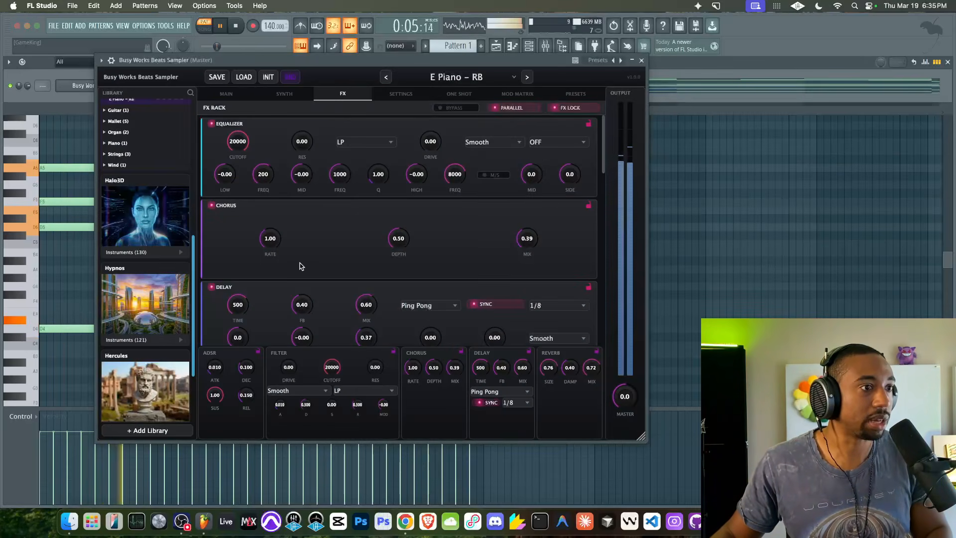
{"action": "scroll", "coordinate": [300, 266], "scroll_direction": "down", "scroll_amount": 4}
{"action": "left_click_drag", "start_coordinate": [433, 235], "coordinate": [431, 196]}
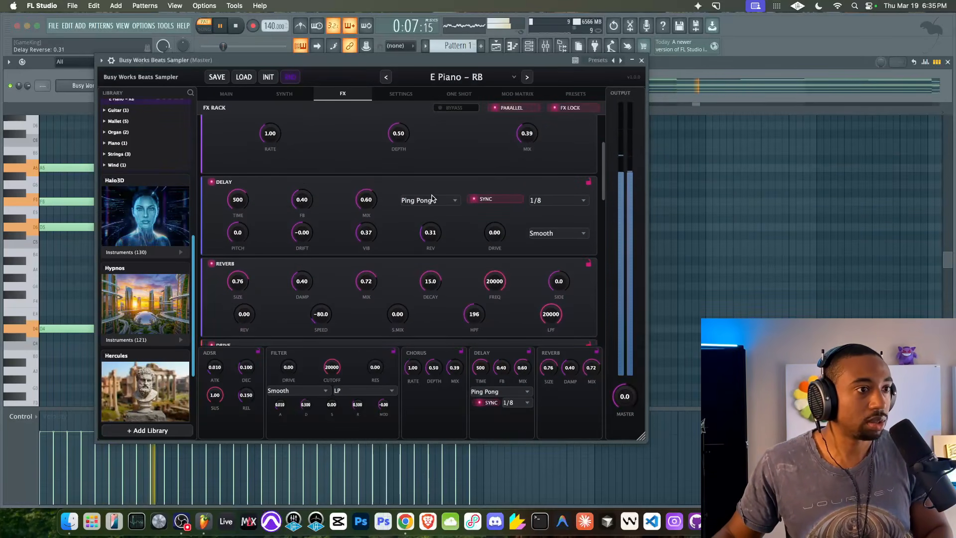
Set the reverb reverse to 0.33, reverb speed to -100 and speed mix to 0.83
{"action": "left_click_drag", "start_coordinate": [247, 317], "coordinate": [240, 277]}
{"action": "left_click_drag", "start_coordinate": [322, 320], "coordinate": [320, 325]}
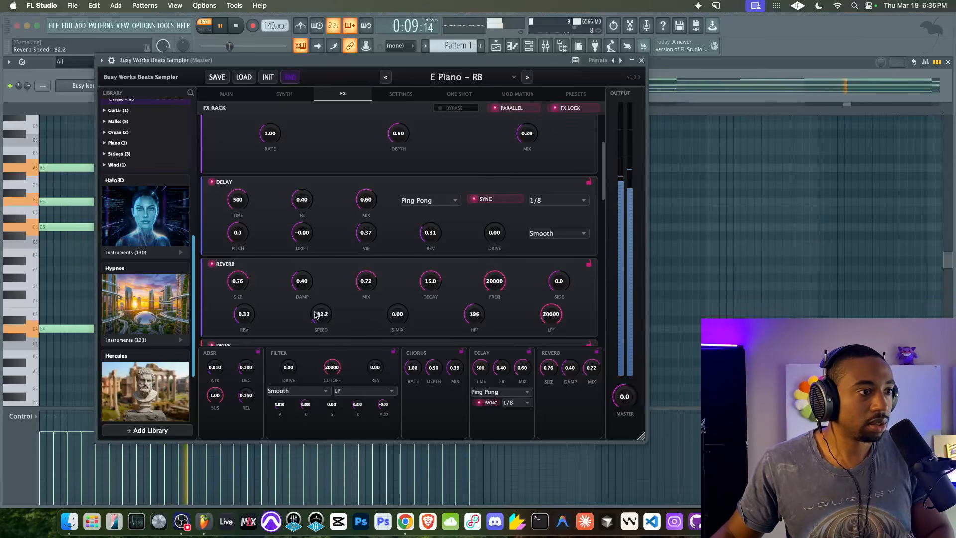
{"action": "left_click_drag", "start_coordinate": [399, 331], "coordinate": [401, 274]}
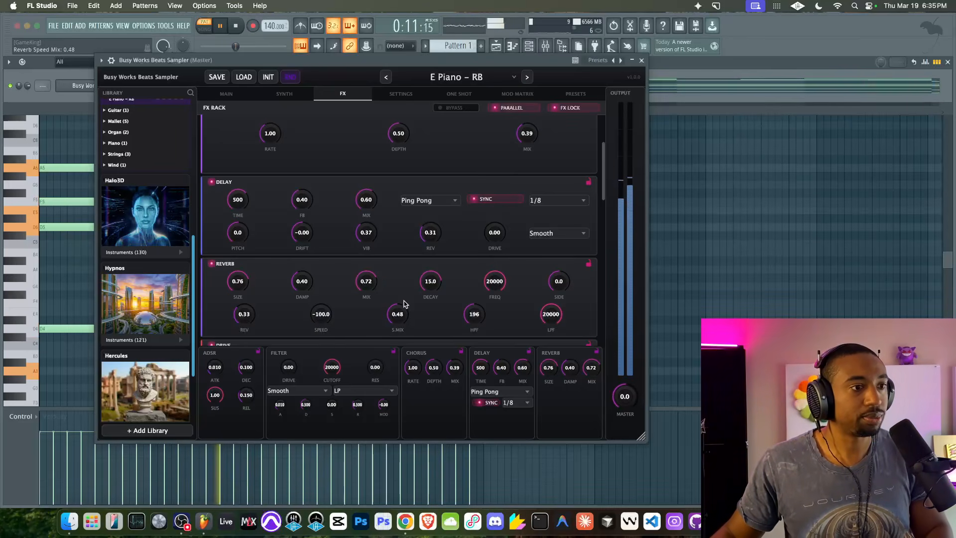
{"action": "left_click_drag", "start_coordinate": [400, 315], "coordinate": [404, 273]}
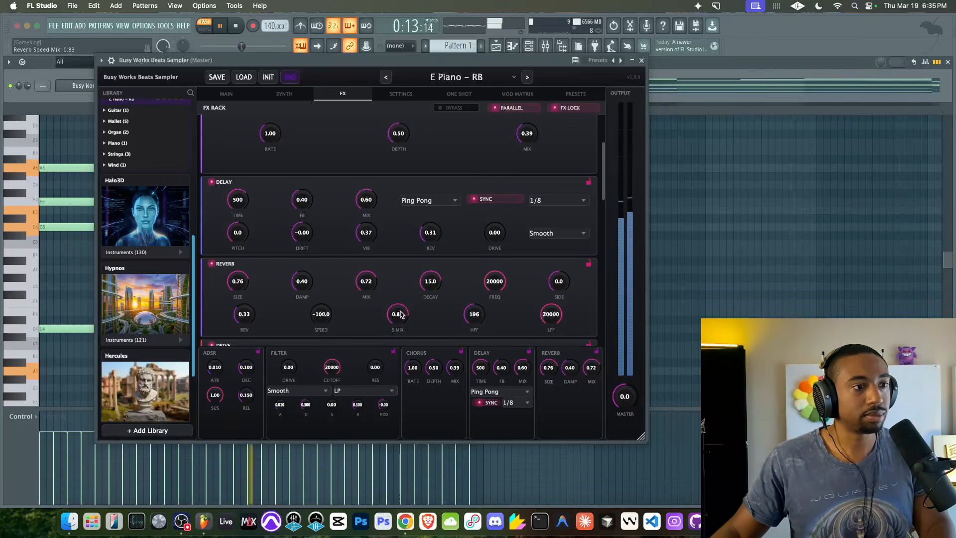
Enable the texture effect with the Crickets sound, turn on its Thru FX option and set its high-pass filter to 44
{"action": "scroll", "coordinate": [352, 183], "scroll_direction": "down", "scroll_amount": 5}
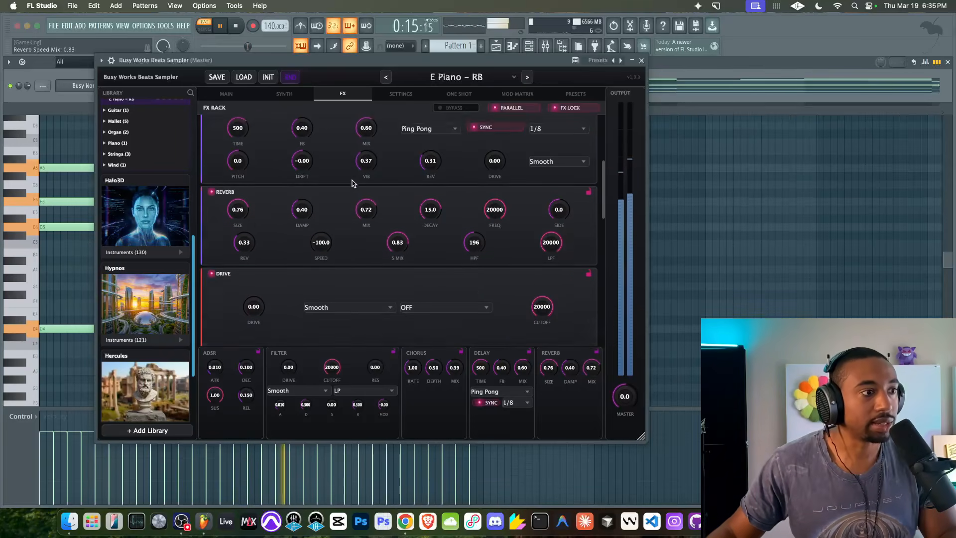
{"action": "left_click", "coordinate": [211, 209]}
{"action": "left_click", "coordinate": [257, 228]}
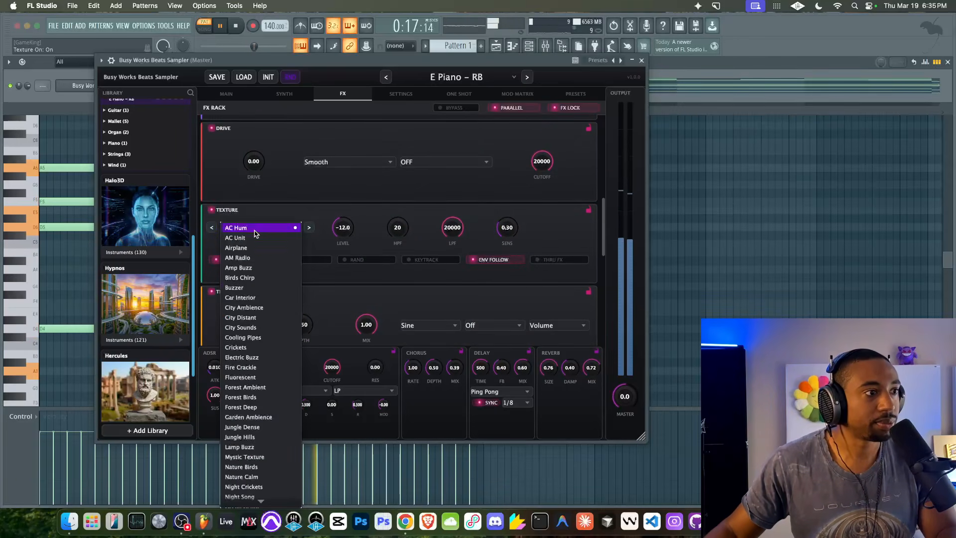
{"action": "left_click", "coordinate": [254, 347]}
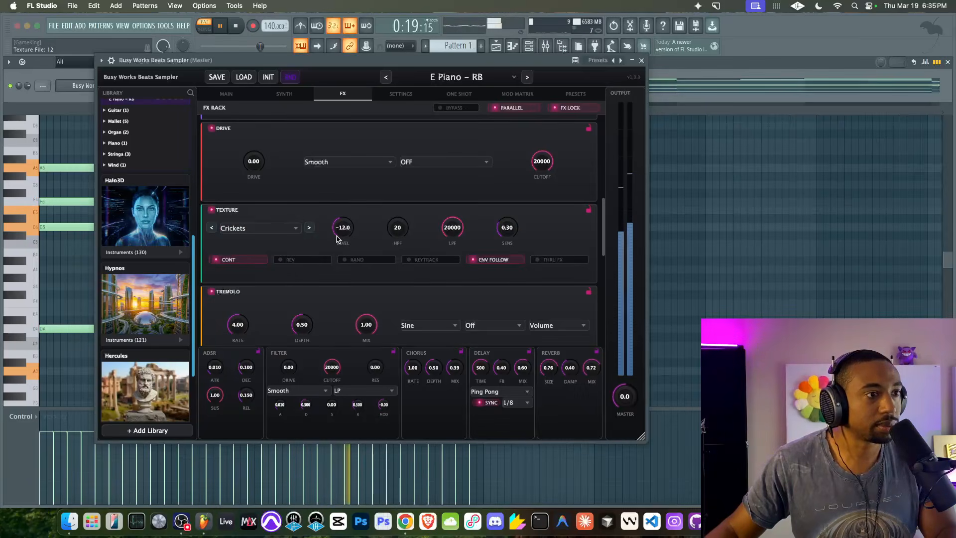
{"action": "left_click", "coordinate": [579, 259]}
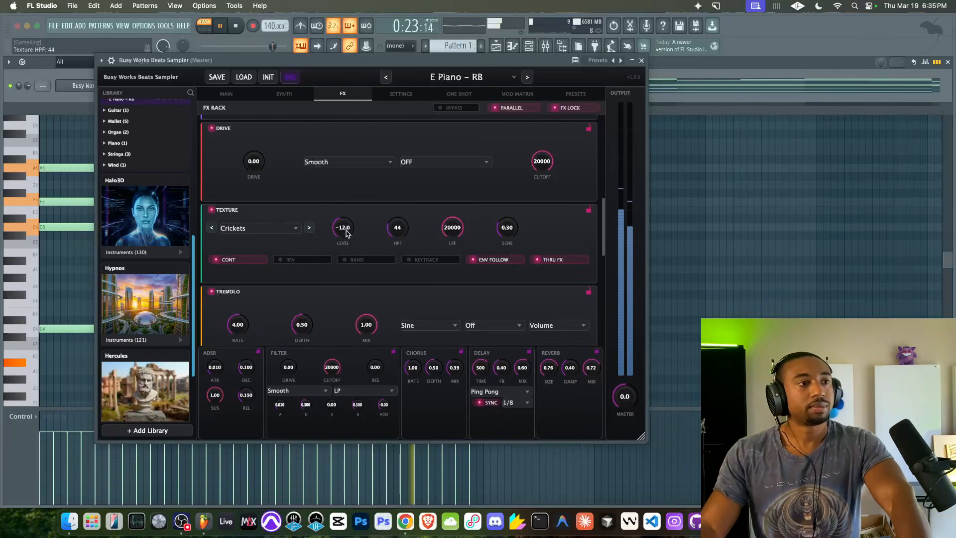
Turn on random and reverse for the Crickets texture, and set its level to 4.1 and high-pass filter to 93
{"action": "key", "text": "space"}
{"action": "left_click", "coordinate": [352, 262]}
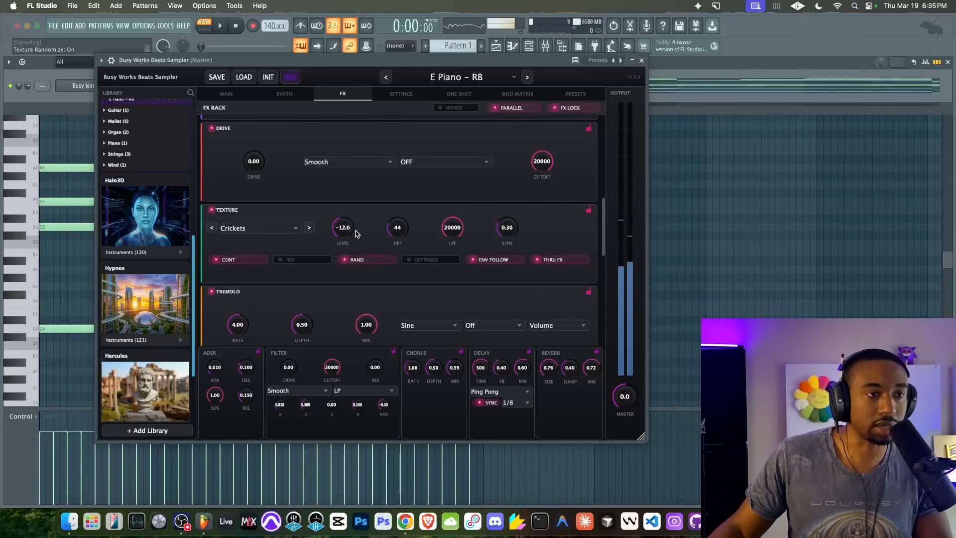
{"action": "key", "text": "space"}
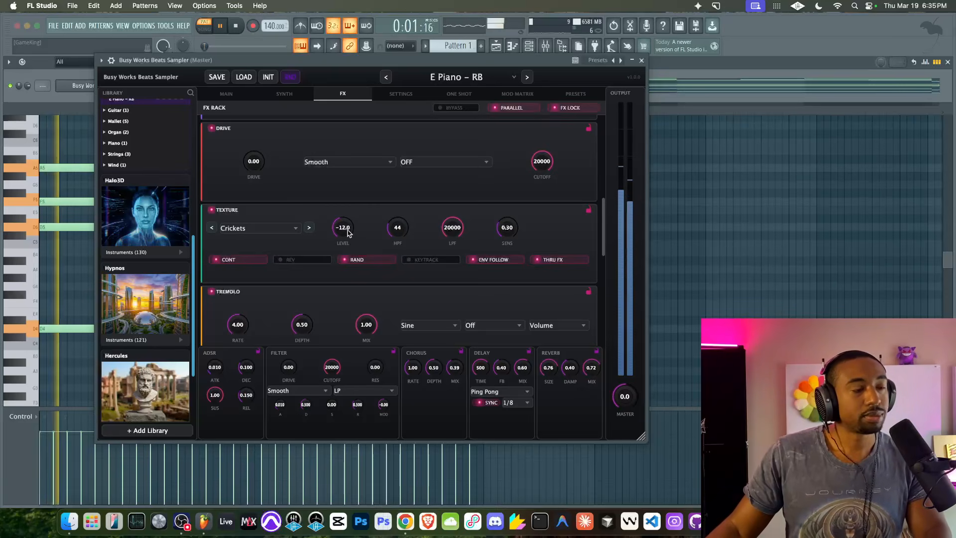
{"action": "left_click", "coordinate": [302, 259]}
{"action": "left_click_drag", "start_coordinate": [343, 231], "coordinate": [345, 189]}
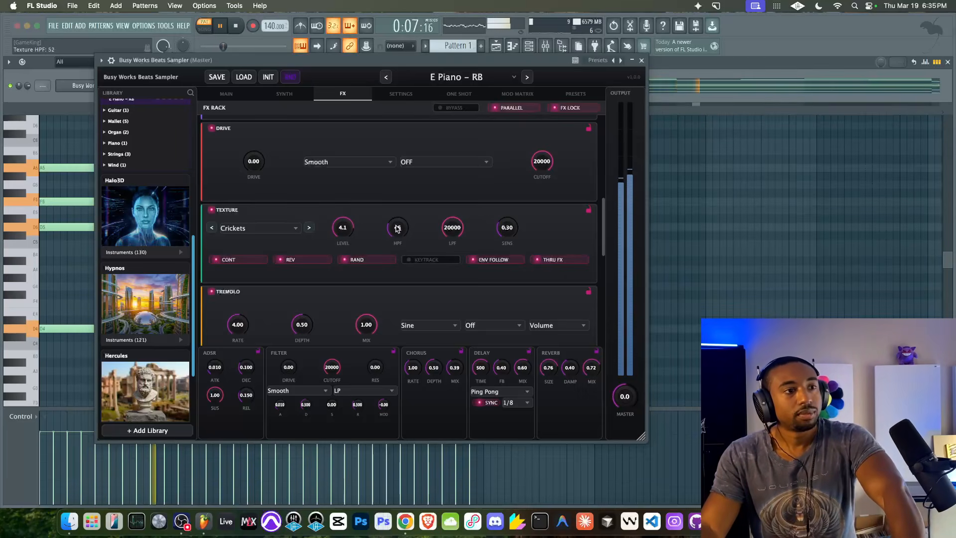
{"action": "left_click_drag", "start_coordinate": [397, 227], "coordinate": [398, 219]}
Set the reverb speed mix to 0.18 and the reverb decay to 5.8
{"action": "scroll", "coordinate": [365, 205], "scroll_direction": "up", "scroll_amount": 4}
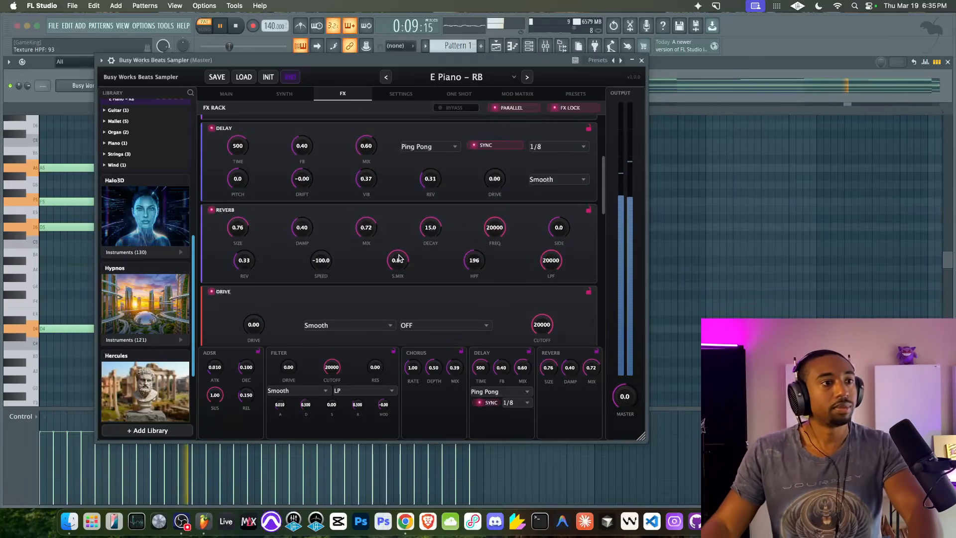
{"action": "left_click", "coordinate": [397, 259]}
{"action": "mouse_move", "coordinate": [398, 263]}
{"action": "left_mouse_down"}
{"action": "mouse_move", "coordinate": [399, 277]}
{"action": "mouse_move", "coordinate": [401, 268]}
{"action": "left_mouse_up"}
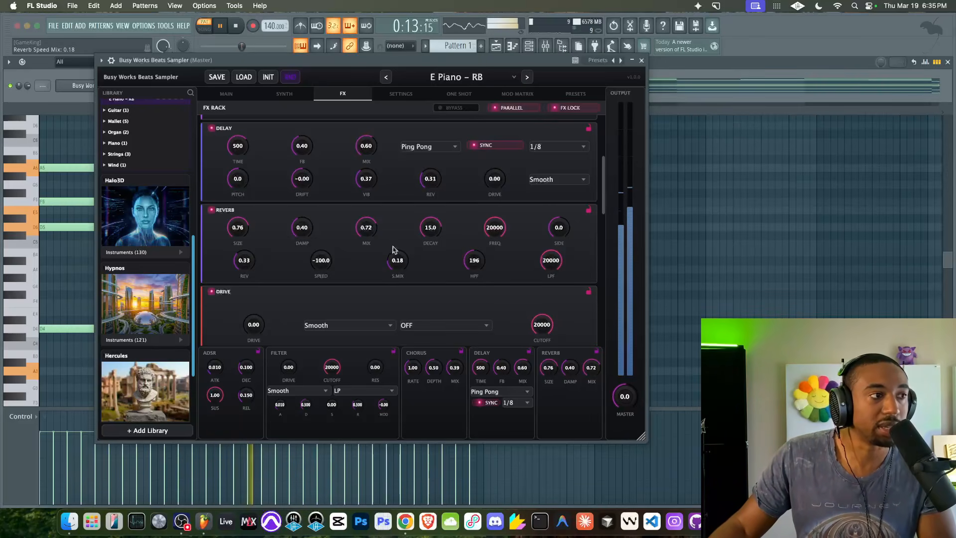
{"action": "left_click_drag", "start_coordinate": [432, 231], "coordinate": [417, 243]}
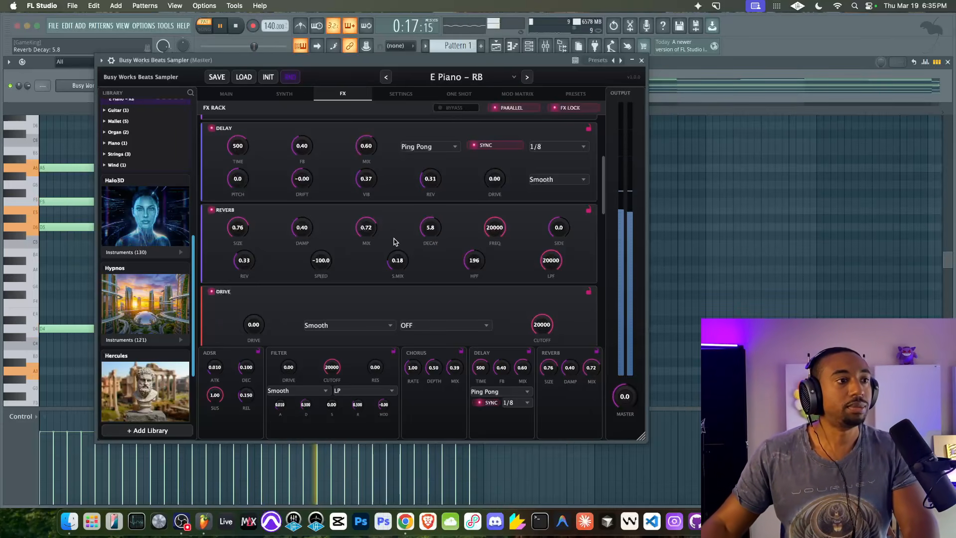
Enable the Long Tank spring reverb with decay 0.77, mix 0.81, tension 0.87 and diffusion 0.73
{"action": "scroll", "coordinate": [268, 220], "scroll_direction": "down", "scroll_amount": 10}
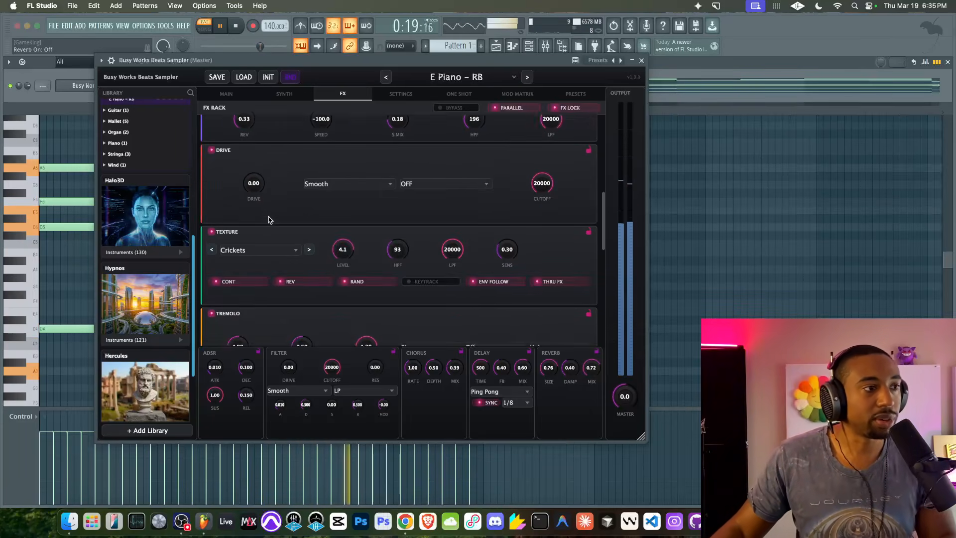
{"action": "scroll", "coordinate": [269, 220], "scroll_direction": "up", "scroll_amount": 1}
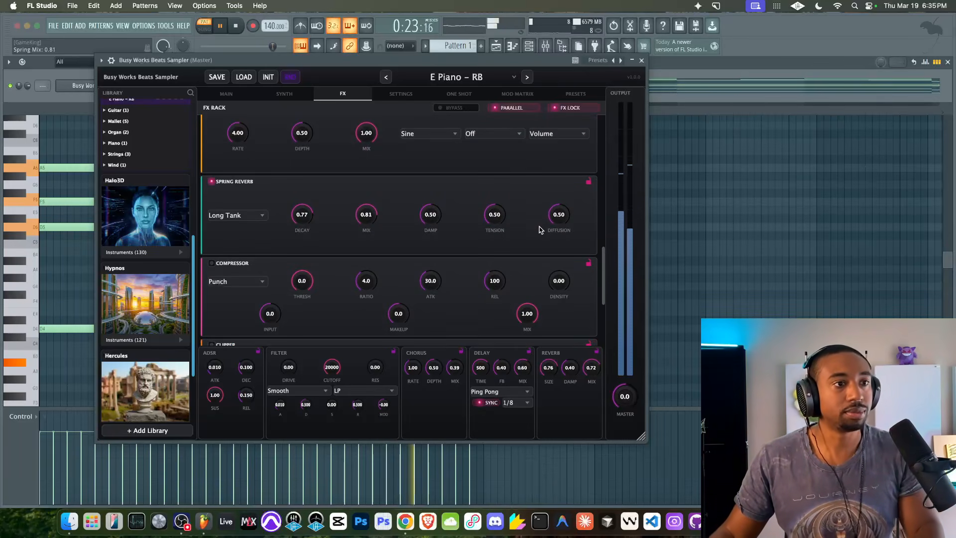
{"action": "left_click_drag", "start_coordinate": [497, 201], "coordinate": [558, 209]}
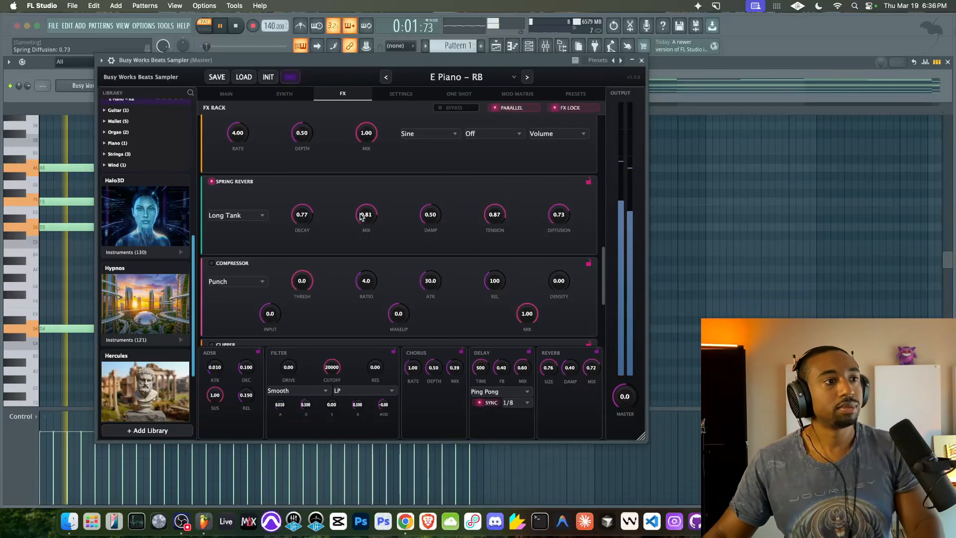
{"action": "scroll", "coordinate": [360, 221], "scroll_direction": "up", "scroll_amount": 2}
{"action": "scroll", "coordinate": [359, 221], "scroll_direction": "up", "scroll_amount": 2}
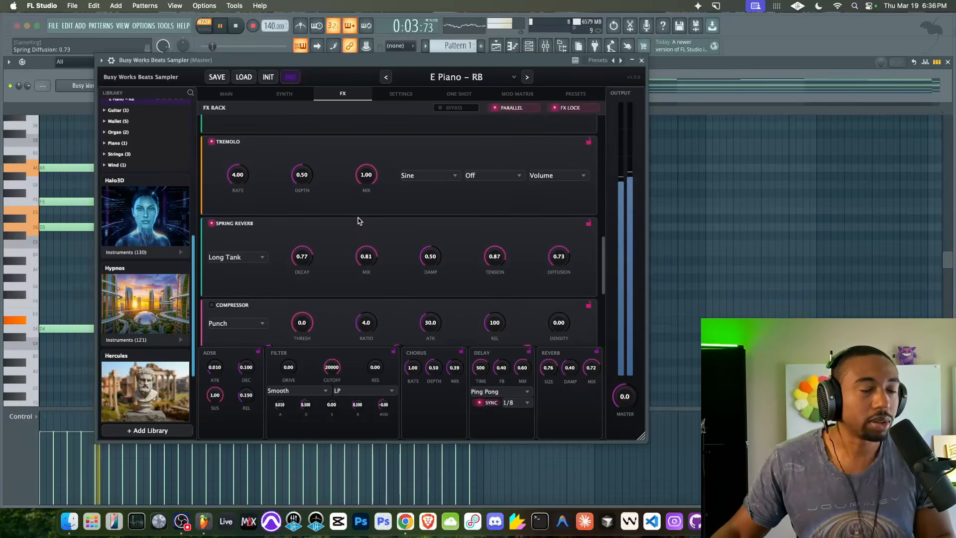
{"action": "scroll", "coordinate": [359, 221], "scroll_direction": "up", "scroll_amount": 9}
{"action": "scroll", "coordinate": [358, 220], "scroll_direction": "up", "scroll_amount": 8}
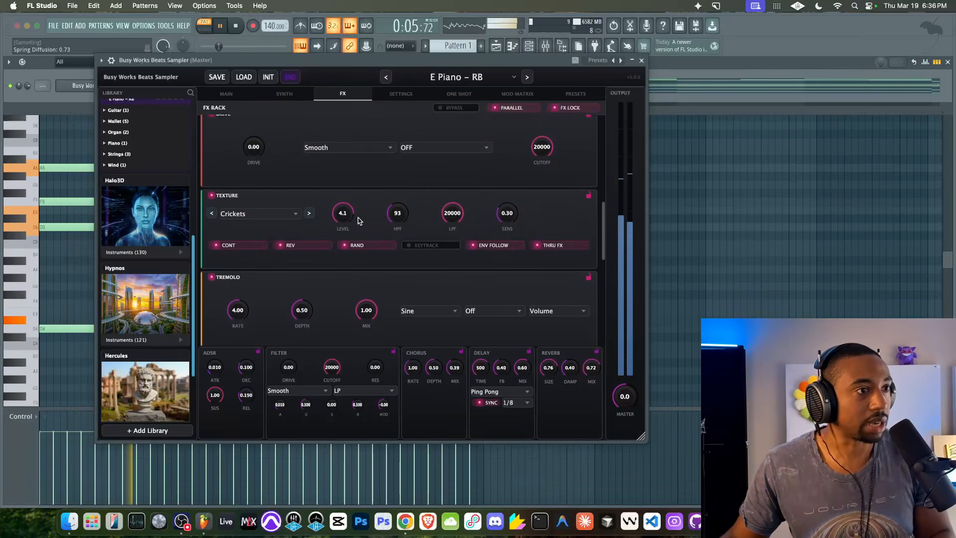
Set the drive to 0.51 and the low-pass filter to cutoff 718, resonance 0.24 and envelope mod 0.50
{"action": "left_click_drag", "start_coordinate": [255, 284], "coordinate": [266, 249]}
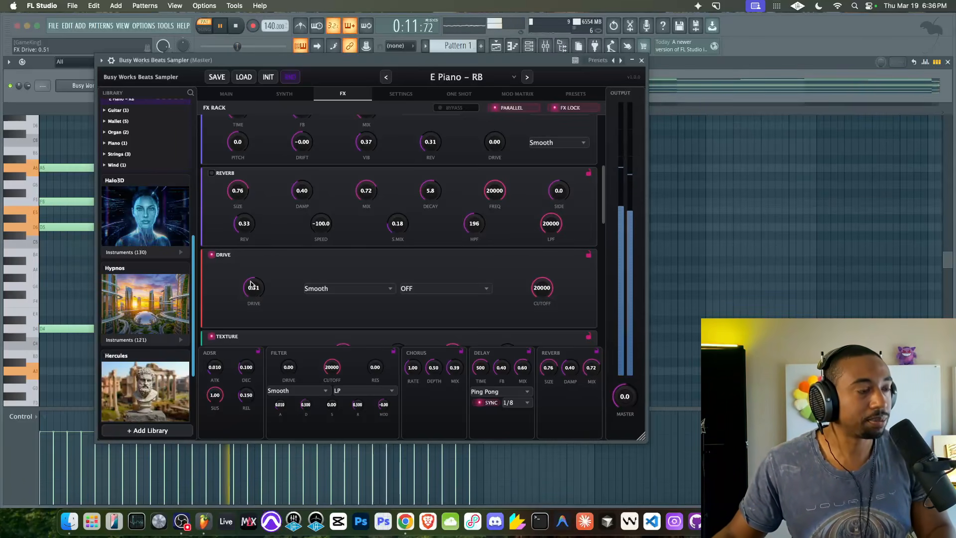
{"action": "scroll", "coordinate": [298, 242], "scroll_direction": "up", "scroll_amount": 9}
{"action": "left_click_drag", "start_coordinate": [249, 148], "coordinate": [237, 201]}
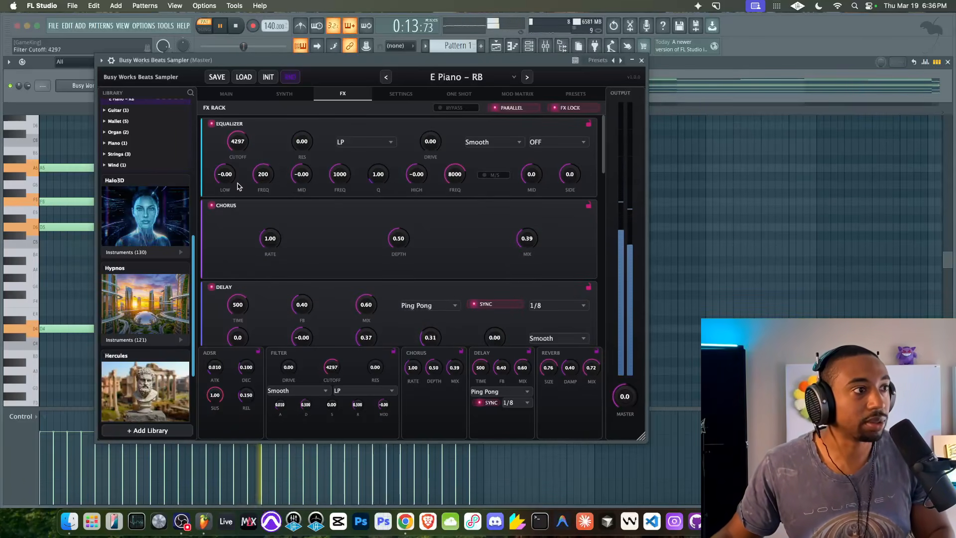
{"action": "left_click_drag", "start_coordinate": [383, 406], "coordinate": [381, 344]}
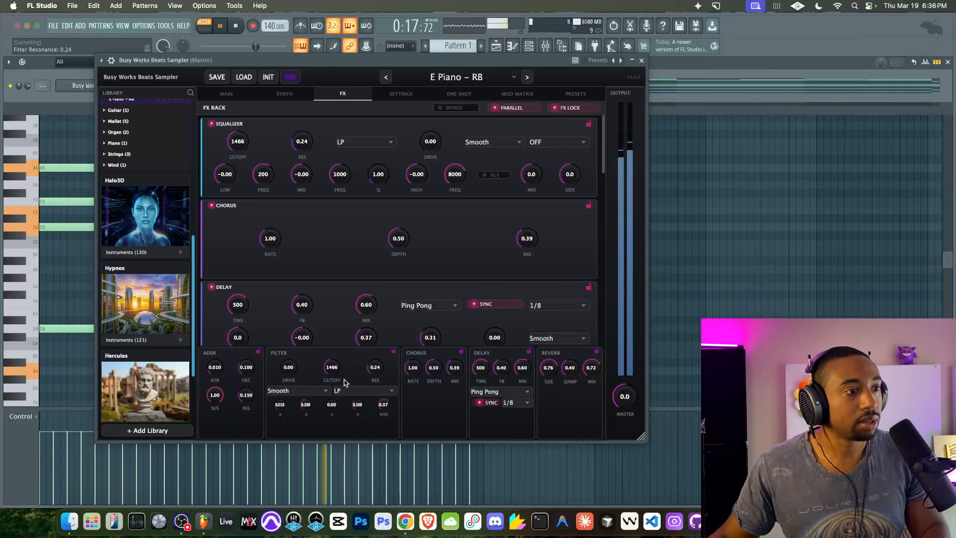
{"action": "left_click_drag", "start_coordinate": [392, 409], "coordinate": [392, 398]}
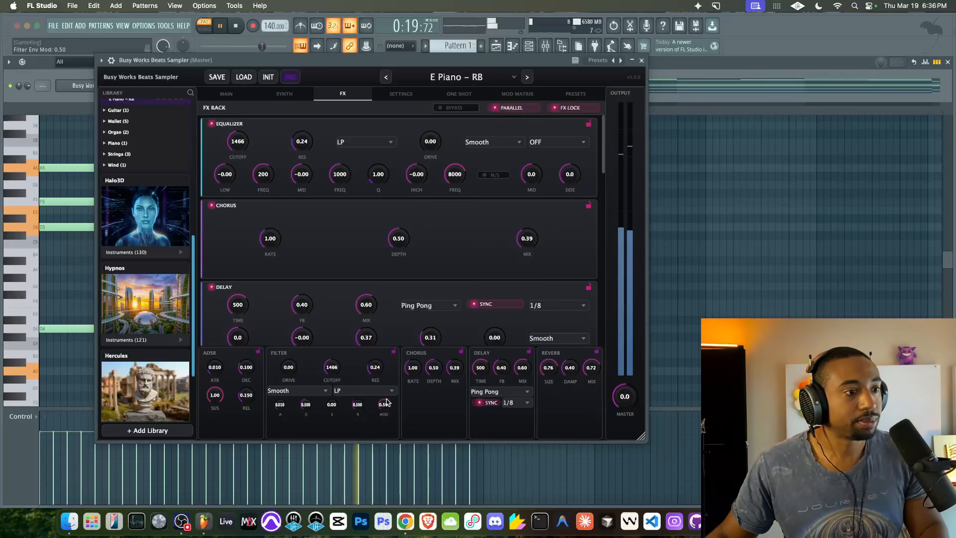
{"action": "left_click_drag", "start_coordinate": [332, 367], "coordinate": [334, 381]}
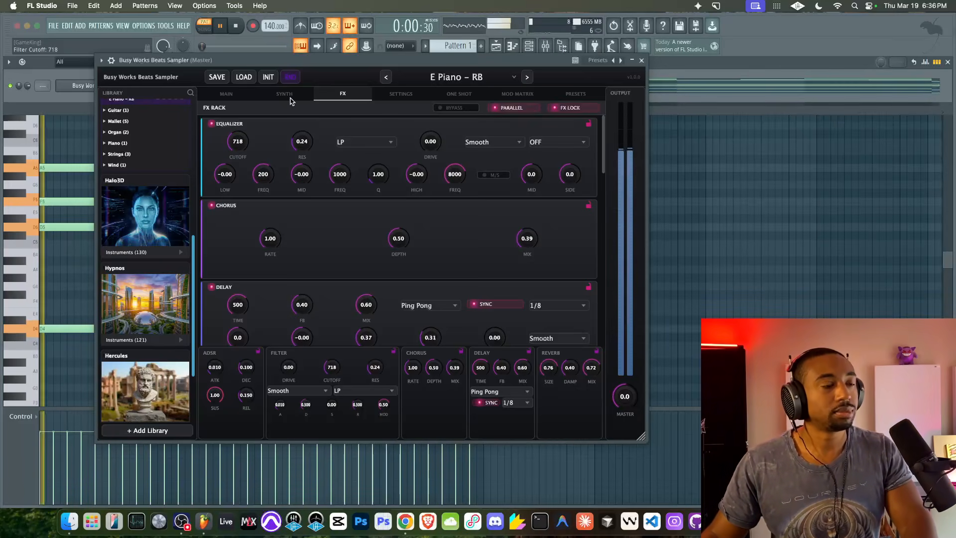
Set the sampler's vibrato depth to 26.1 and the chorus mix to 0.00
{"action": "left_click", "coordinate": [251, 95]}
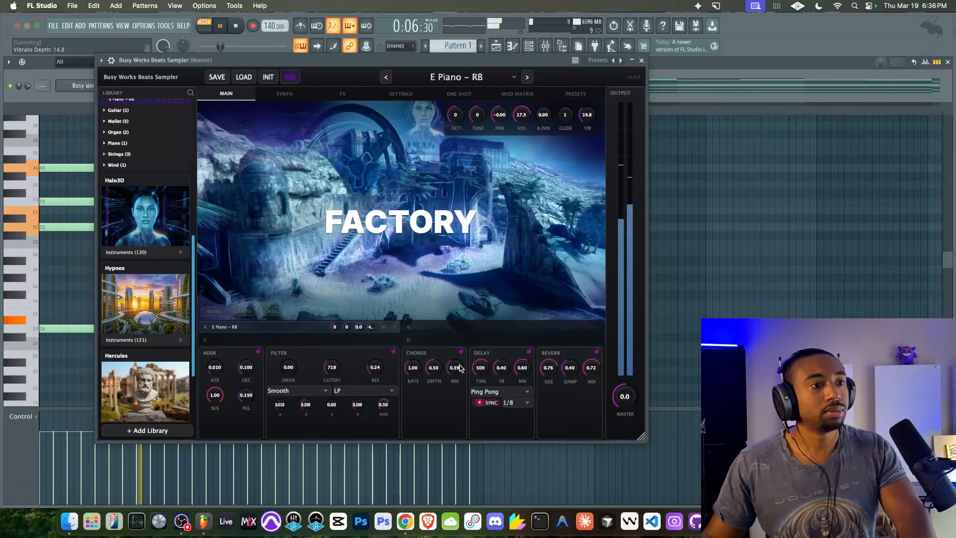
{"action": "scroll", "coordinate": [588, 114], "scroll_direction": "up", "scroll_amount": 4}
{"action": "left_click_drag", "start_coordinate": [589, 114], "coordinate": [595, 105]}
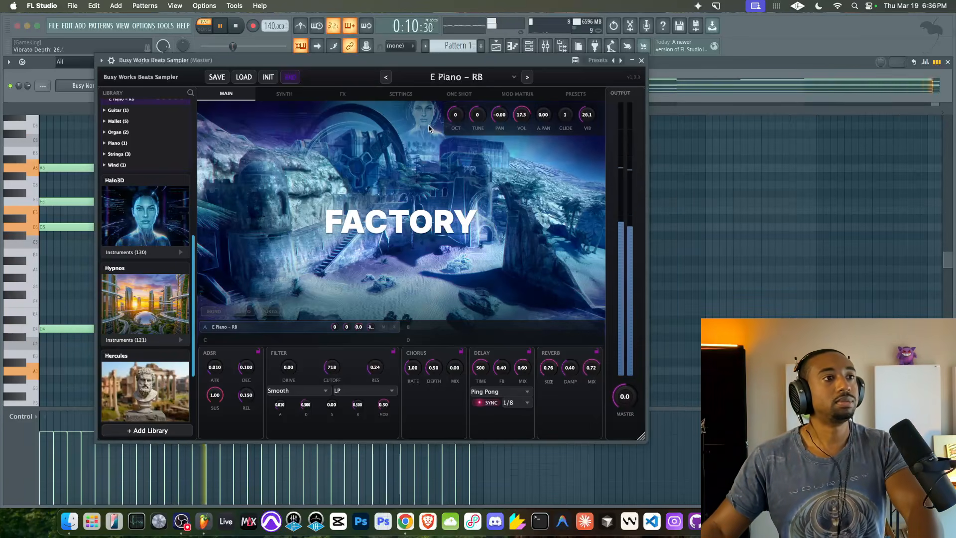
Turn off the tremolo effect in the FX rack
{"action": "left_click", "coordinate": [343, 93]}
{"action": "scroll", "coordinate": [316, 213], "scroll_direction": "down", "scroll_amount": 10}
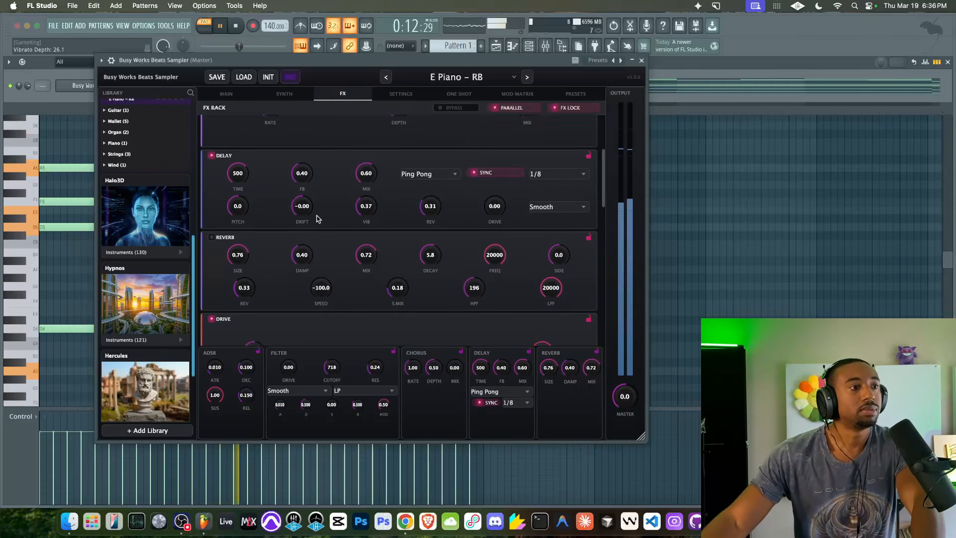
{"action": "left_click", "coordinate": [212, 278]}
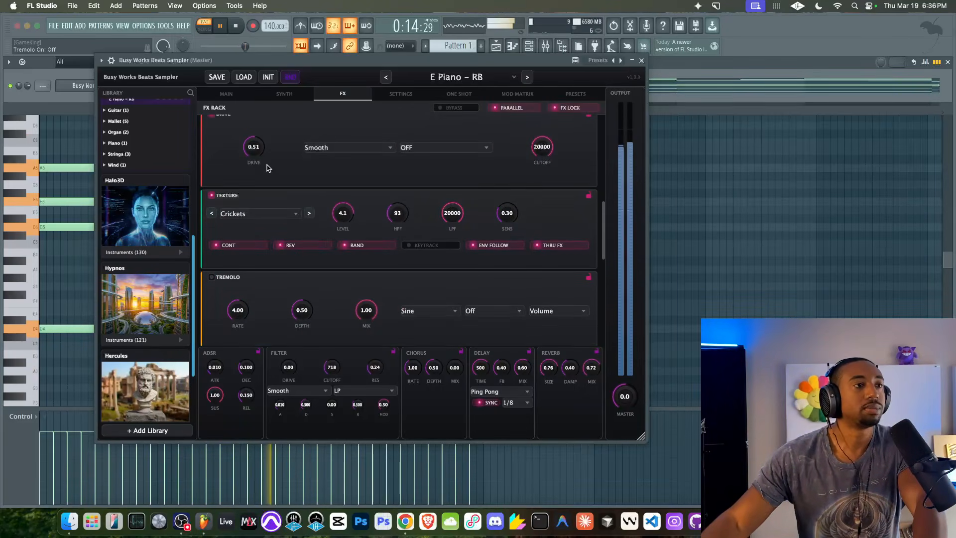
Set the E Piano layer's volume to -7.7 and load Organ – Church into layer B at volume -12.0
{"action": "left_click", "coordinate": [236, 99]}
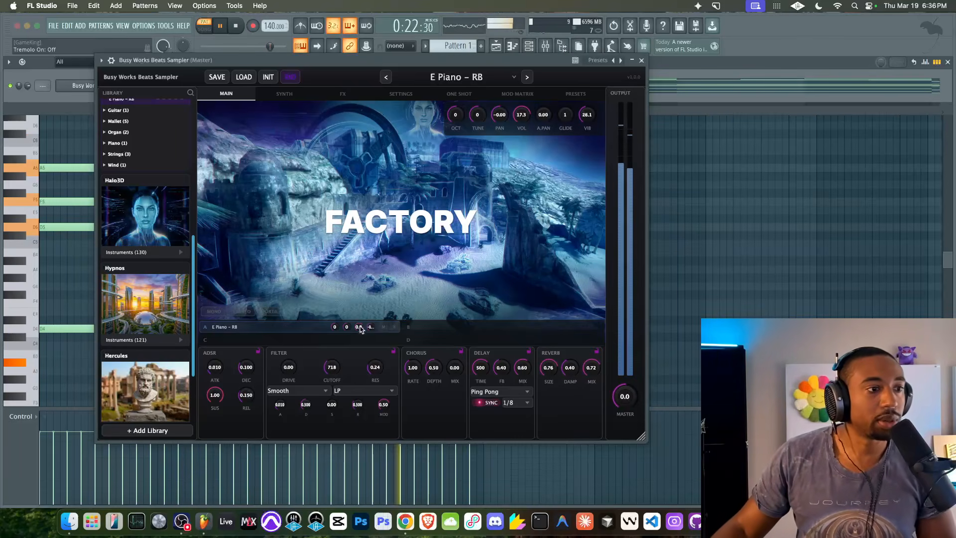
{"action": "scroll", "coordinate": [111, 239], "scroll_direction": "up", "scroll_amount": 3}
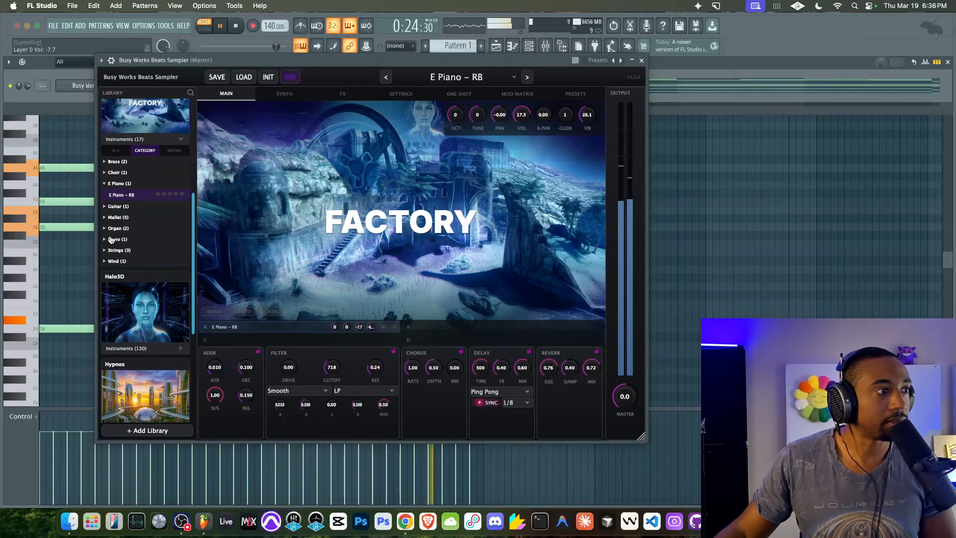
{"action": "left_click", "coordinate": [106, 227]}
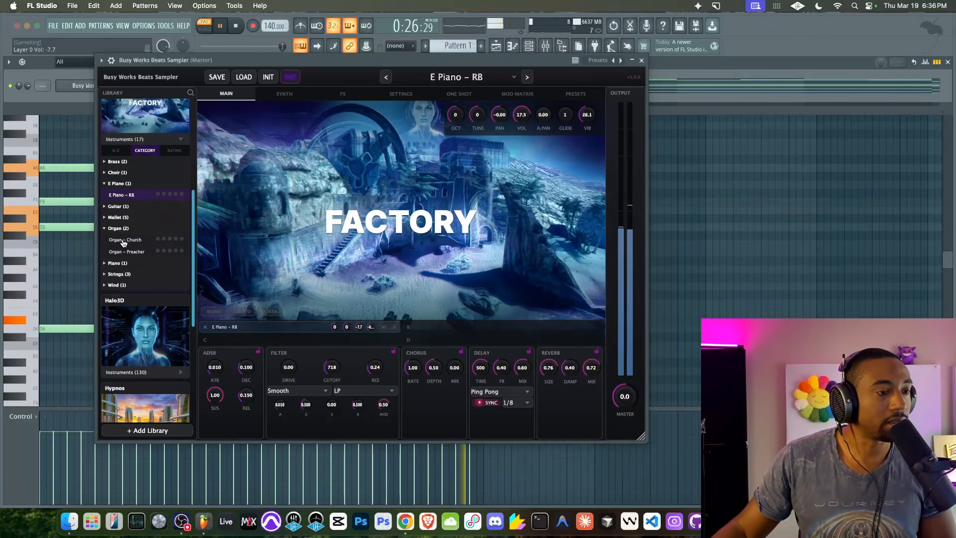
{"action": "left_click", "coordinate": [437, 328]}
{"action": "left_click", "coordinate": [126, 240]}
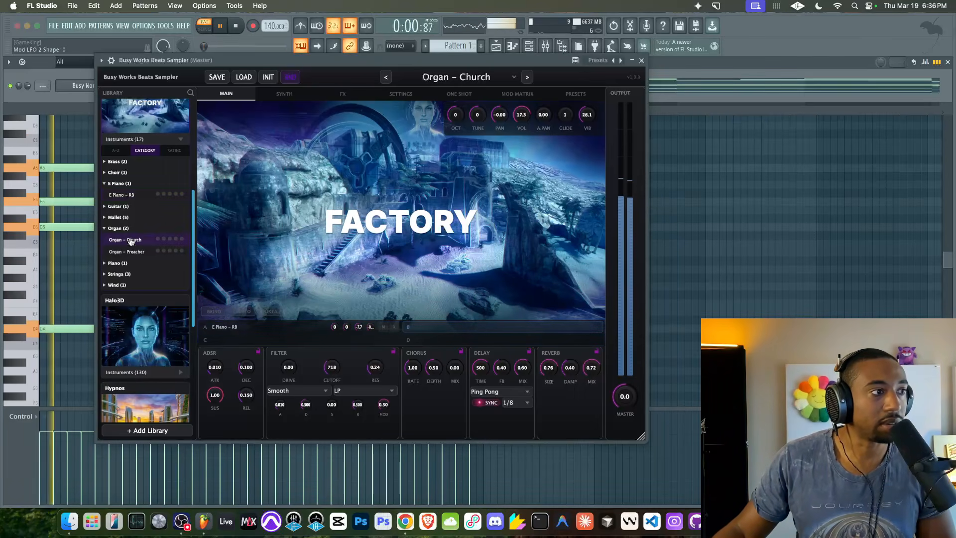
{"action": "left_click_drag", "start_coordinate": [561, 326], "coordinate": [561, 351]}
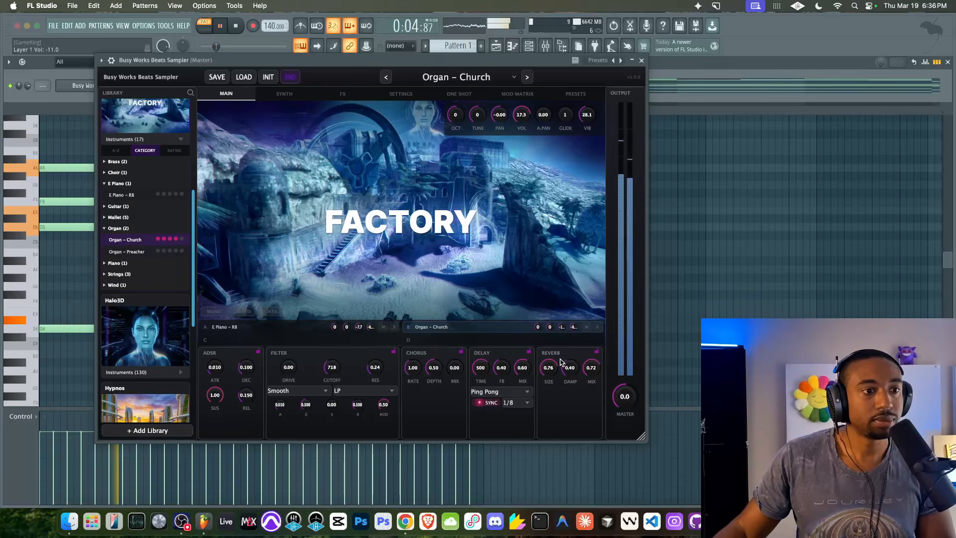
Set the amplitude envelope's attack to 0.256
{"action": "left_click", "coordinate": [357, 99]}
{"action": "scroll", "coordinate": [342, 199], "scroll_direction": "down", "scroll_amount": 6}
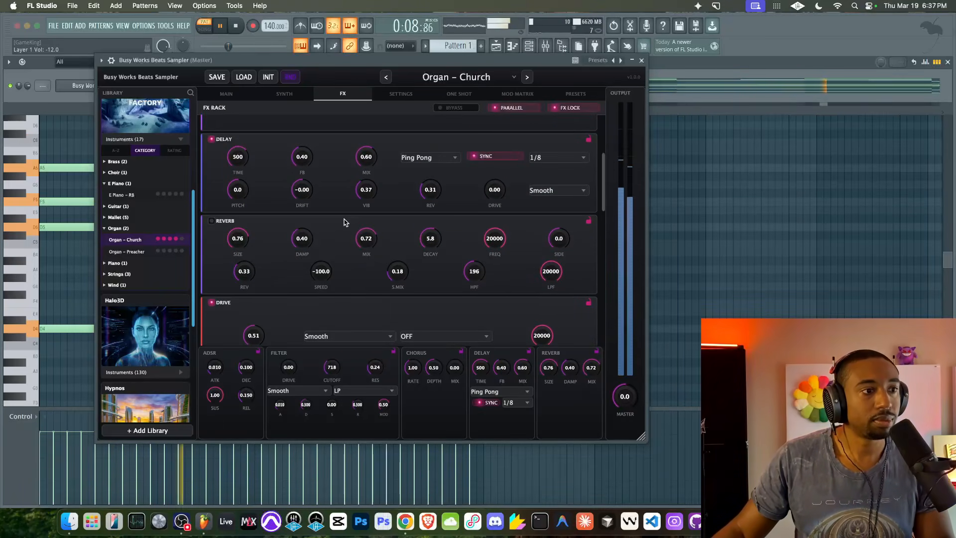
{"action": "scroll", "coordinate": [344, 222], "scroll_direction": "down", "scroll_amount": 4}
{"action": "scroll", "coordinate": [346, 223], "scroll_direction": "down", "scroll_amount": 4}
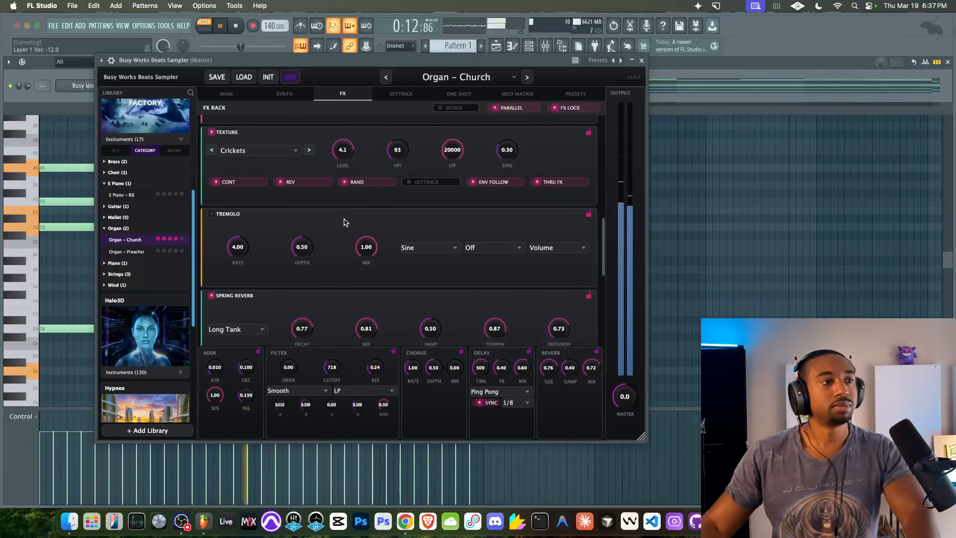
{"action": "scroll", "coordinate": [343, 219], "scroll_direction": "down", "scroll_amount": 3}
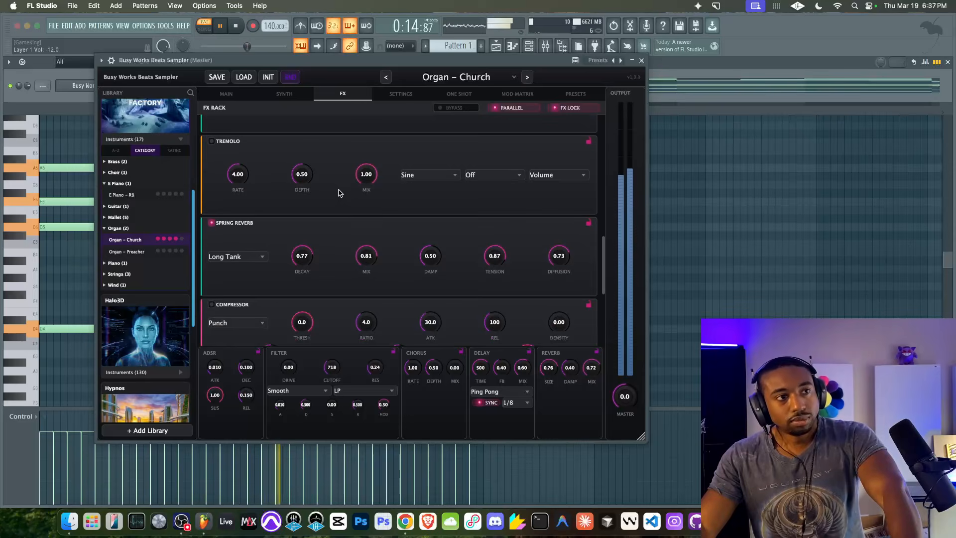
{"action": "scroll", "coordinate": [343, 224], "scroll_direction": "down", "scroll_amount": 1}
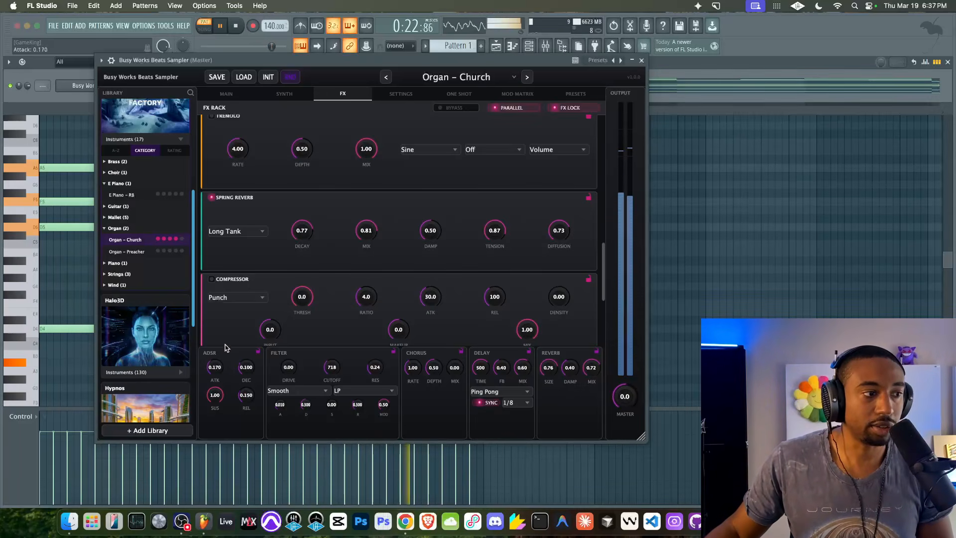
{"action": "left_click_drag", "start_coordinate": [225, 346], "coordinate": [227, 338]}
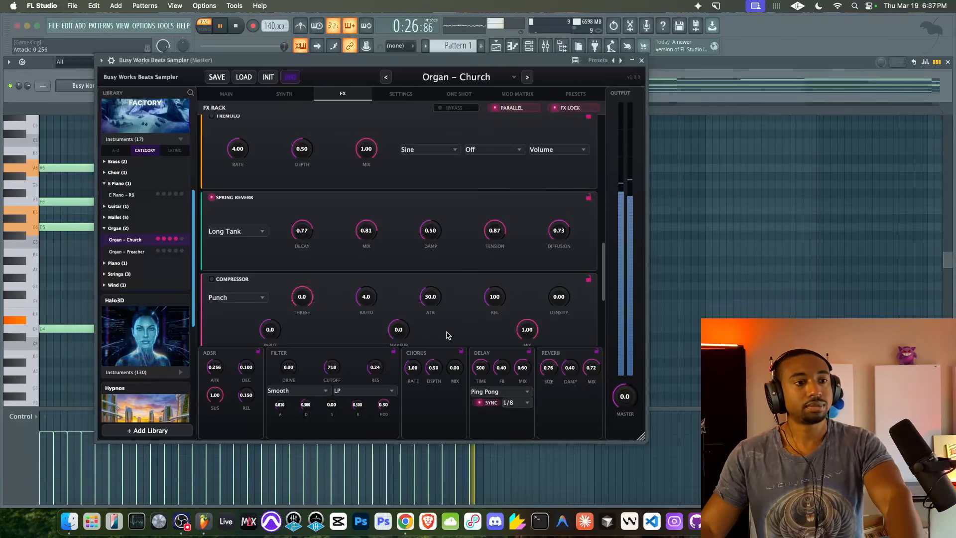
Set the delay's reverse to 0.00, its mix to 0.19 and its feedback to 0.48
{"action": "scroll", "coordinate": [425, 311], "scroll_direction": "up", "scroll_amount": 2}
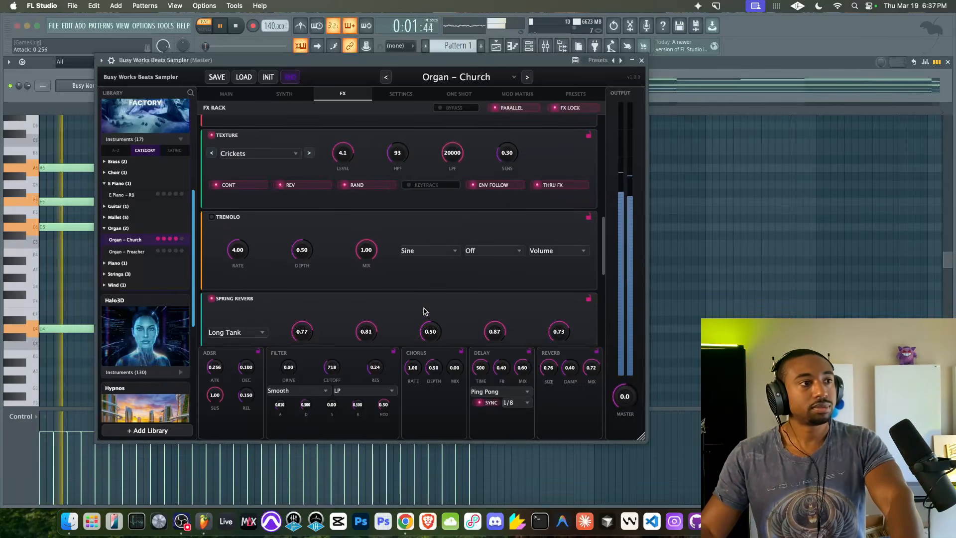
{"action": "scroll", "coordinate": [424, 311], "scroll_direction": "down", "scroll_amount": 6}
{"action": "left_click_drag", "start_coordinate": [430, 240], "coordinate": [419, 290]}
{"action": "scroll", "coordinate": [376, 279], "scroll_direction": "up", "scroll_amount": 1}
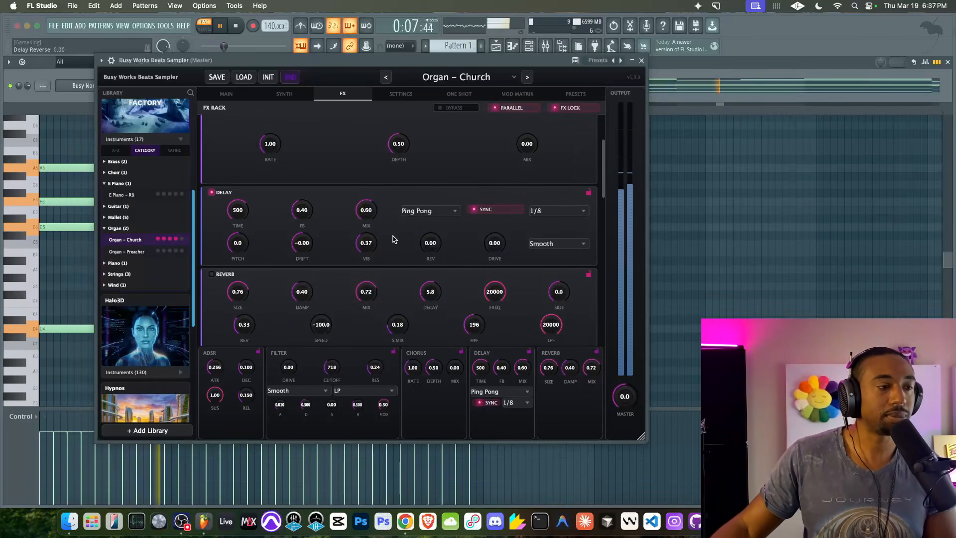
{"action": "scroll", "coordinate": [358, 229], "scroll_direction": "down", "scroll_amount": 5}
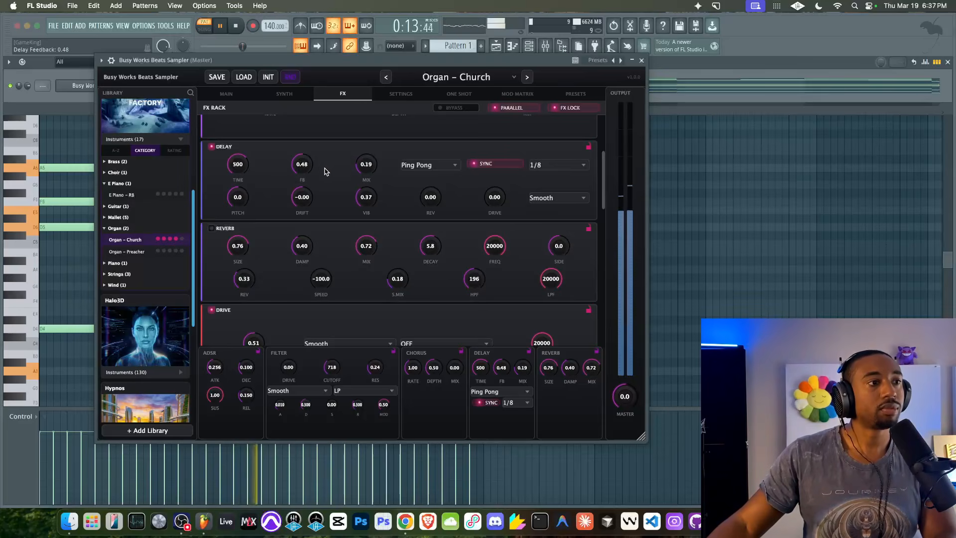
Switch the spring reverb to the Studio 20 algorithm and set its mix to 0.54
{"action": "scroll", "coordinate": [348, 199], "scroll_direction": "down", "scroll_amount": 20}
{"action": "scroll", "coordinate": [348, 199], "scroll_direction": "down", "scroll_amount": 10}
{"action": "left_click", "coordinate": [248, 228]}
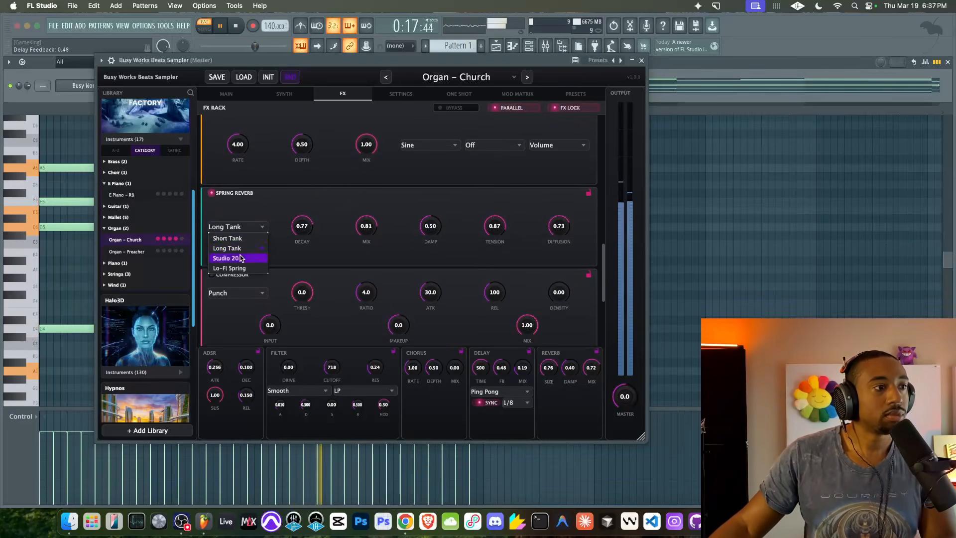
{"action": "left_click", "coordinate": [242, 258]}
{"action": "left_click", "coordinate": [261, 228]}
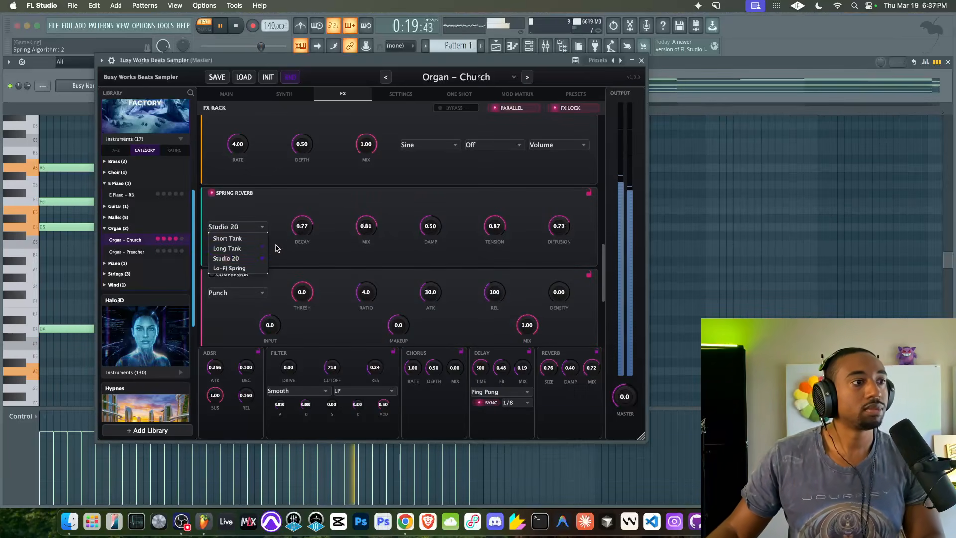
{"action": "left_click", "coordinate": [293, 255]}
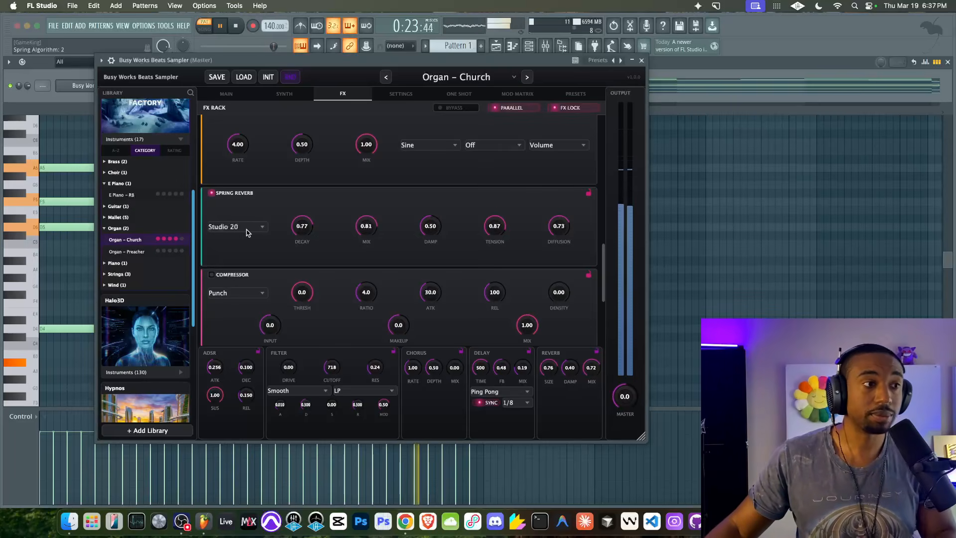
{"action": "key", "text": "space"}
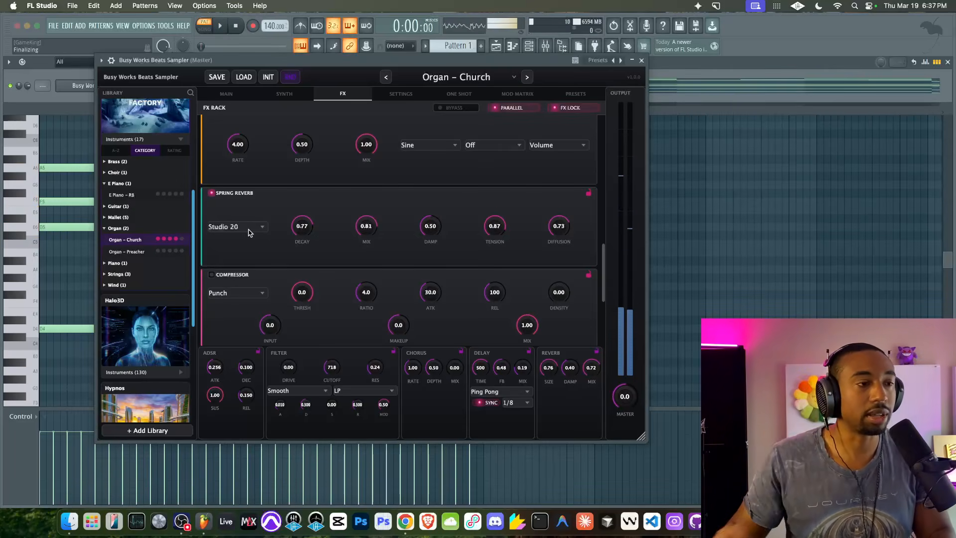
{"action": "key", "text": "space"}
{"action": "left_click_drag", "start_coordinate": [362, 221], "coordinate": [357, 251]}
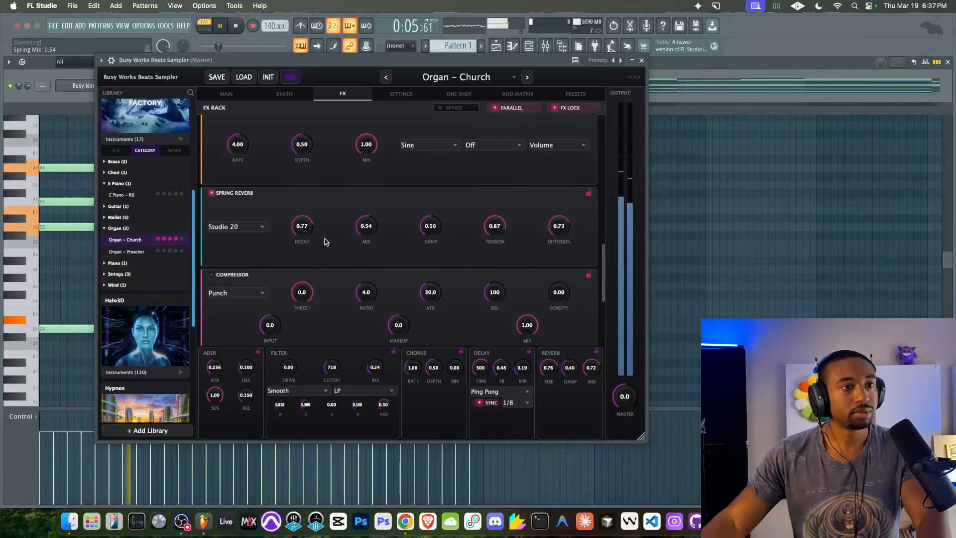
Turn off reverse for the Crickets texture
{"action": "scroll", "coordinate": [324, 242], "scroll_direction": "down", "scroll_amount": 3}
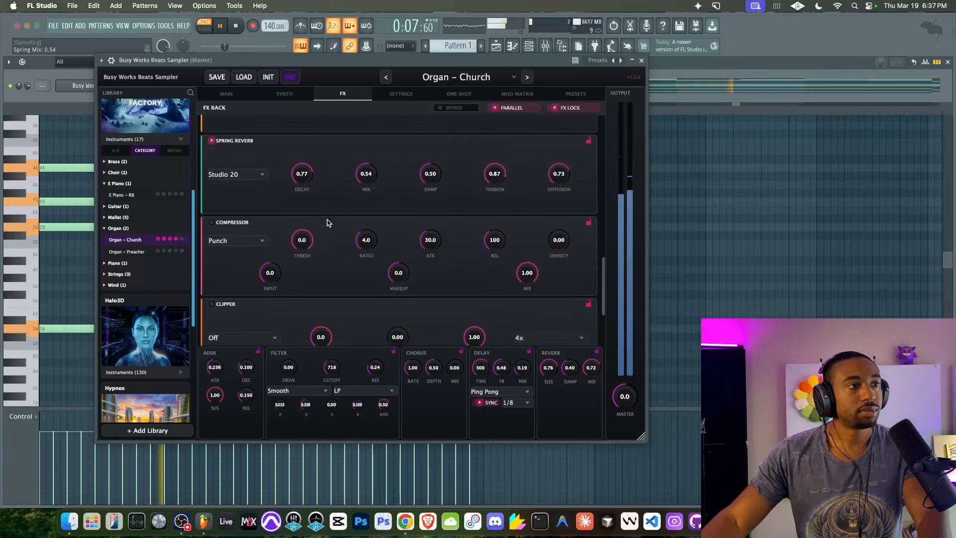
{"action": "scroll", "coordinate": [327, 223], "scroll_direction": "down", "scroll_amount": 2}
{"action": "scroll", "coordinate": [327, 222], "scroll_direction": "up", "scroll_amount": 5}
{"action": "scroll", "coordinate": [327, 222], "scroll_direction": "down", "scroll_amount": 2}
{"action": "scroll", "coordinate": [327, 222], "scroll_direction": "up", "scroll_amount": 2}
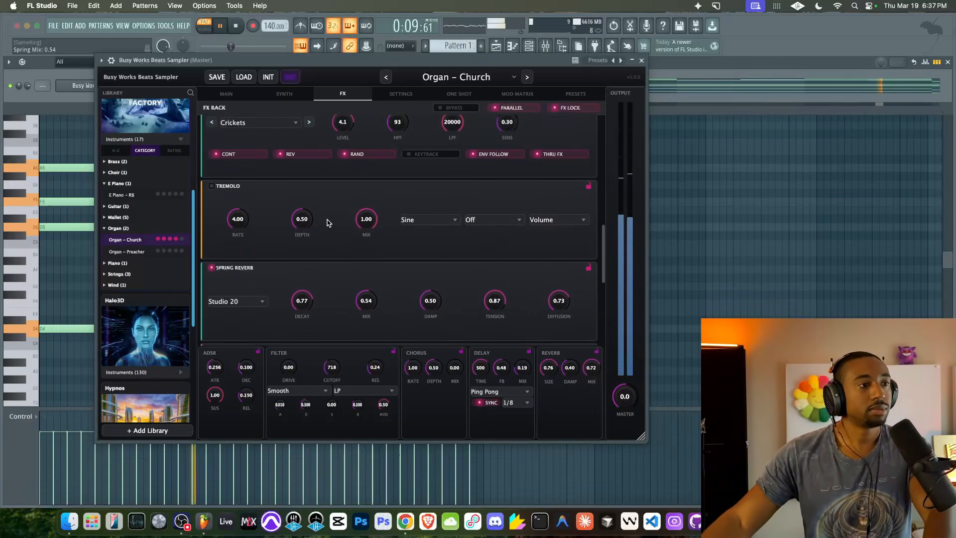
{"action": "scroll", "coordinate": [328, 224], "scroll_direction": "up", "scroll_amount": 4}
{"action": "left_click", "coordinate": [282, 306]}
Set the sampler's octave to -1 and open the filter to cutoff 12160 with resonance 0.00
{"action": "scroll", "coordinate": [351, 254], "scroll_direction": "up", "scroll_amount": 5}
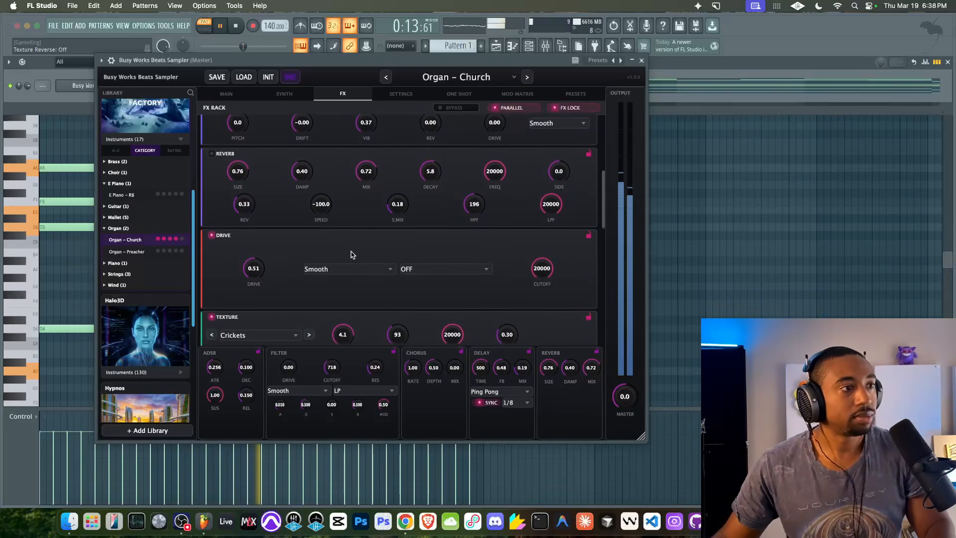
{"action": "scroll", "coordinate": [351, 255], "scroll_direction": "up", "scroll_amount": 3}
{"action": "left_click", "coordinate": [226, 94]}
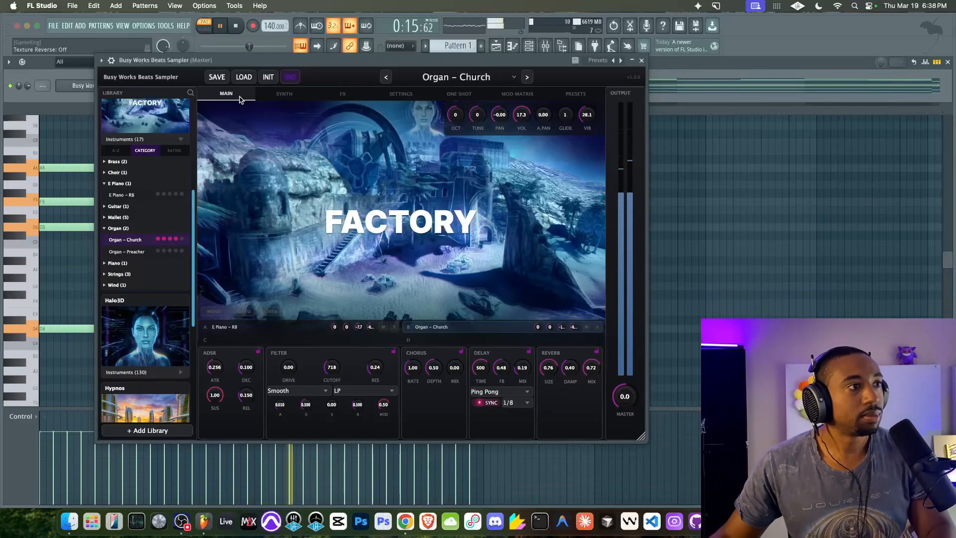
{"action": "left_click_drag", "start_coordinate": [455, 115], "coordinate": [454, 122]}
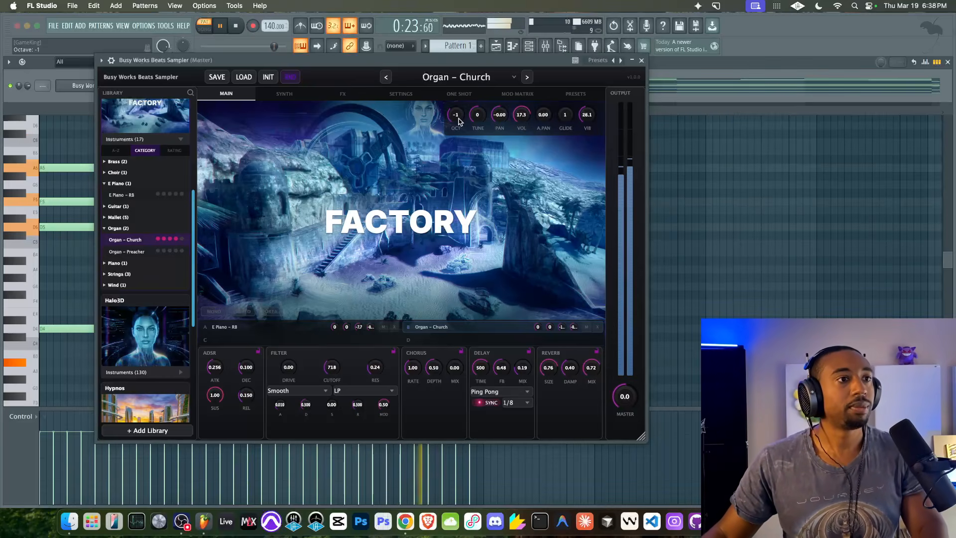
{"action": "left_click_drag", "start_coordinate": [332, 371], "coordinate": [334, 350]}
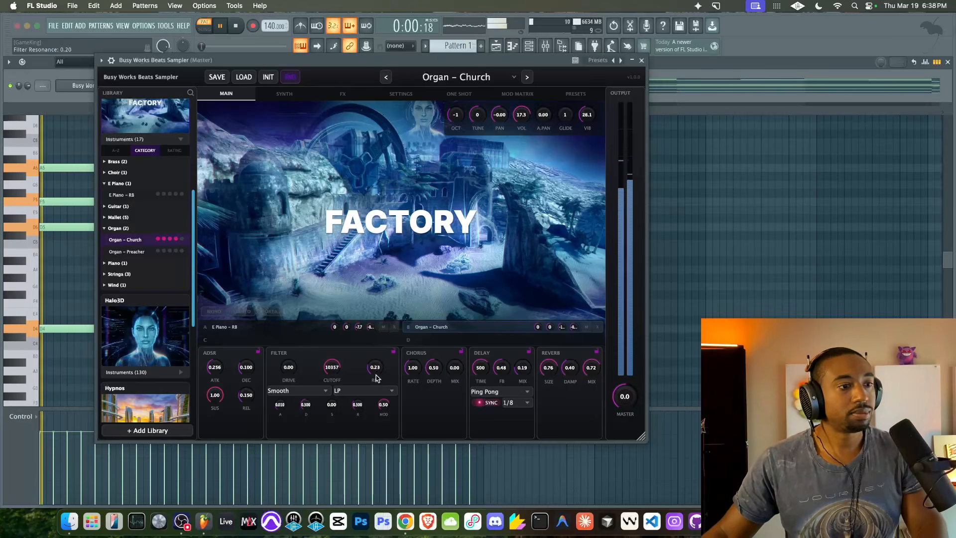
Lower the Crickets texture's level to -15.9
{"action": "left_click", "coordinate": [343, 94]}
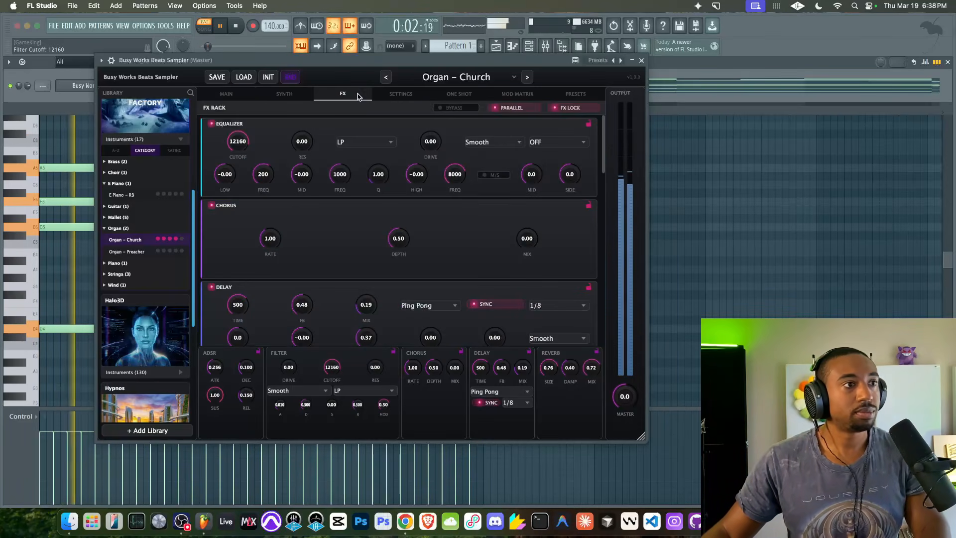
{"action": "scroll", "coordinate": [291, 263], "scroll_direction": "down", "scroll_amount": 5}
{"action": "mouse_move", "coordinate": [344, 183]}
{"action": "left_mouse_down"}
{"action": "mouse_move", "coordinate": [341, 207]}
{"action": "mouse_move", "coordinate": [344, 185]}
{"action": "mouse_move", "coordinate": [347, 194]}
{"action": "left_mouse_up"}
{"action": "scroll", "coordinate": [268, 150], "scroll_direction": "up", "scroll_amount": 5}
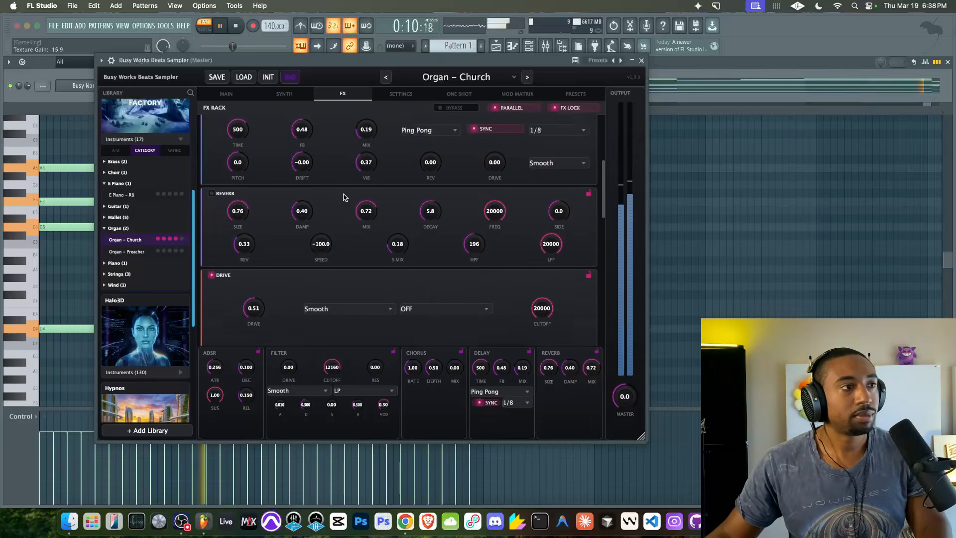
Load the Mallet – Celeste instrument into the empty layer C
{"action": "left_click", "coordinate": [227, 94]}
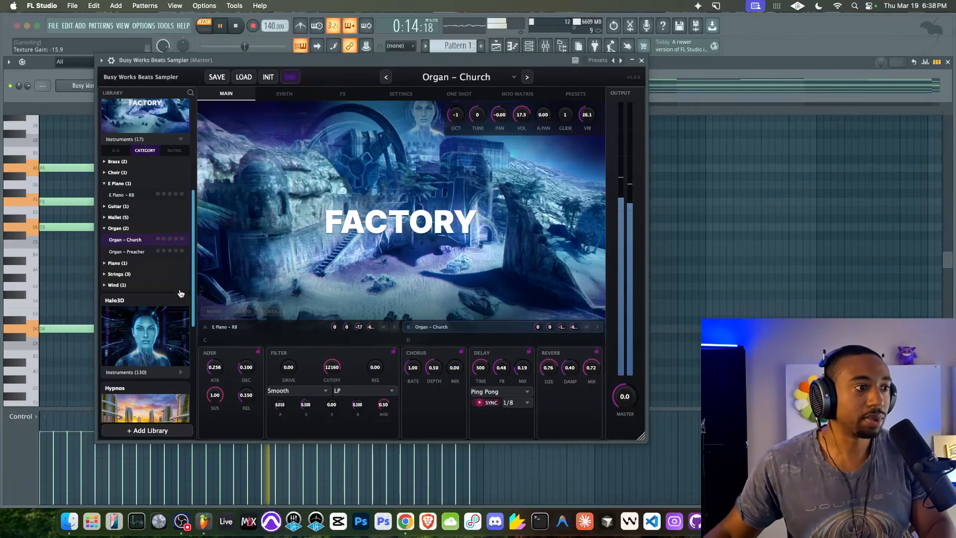
{"action": "left_click", "coordinate": [241, 337]}
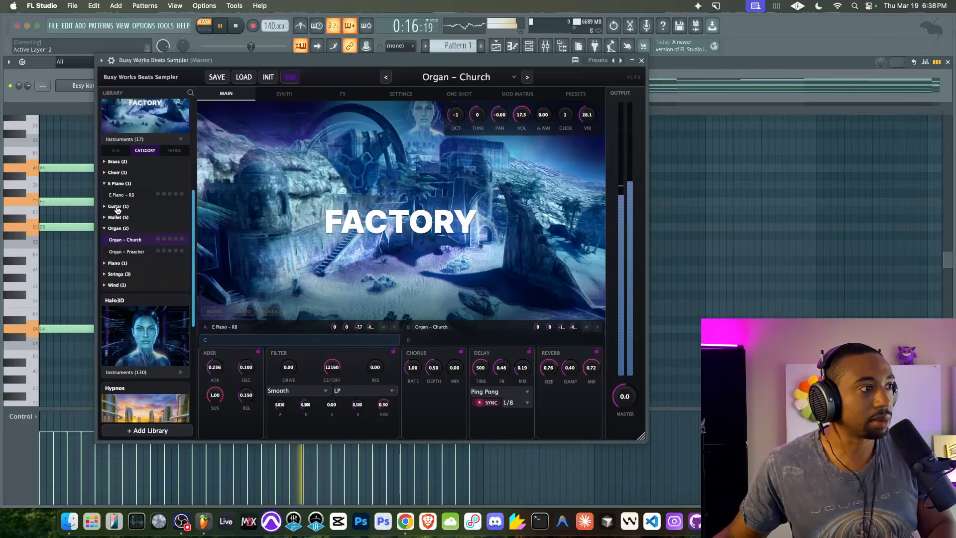
{"action": "left_click", "coordinate": [115, 217]}
{"action": "left_click", "coordinate": [127, 228]}
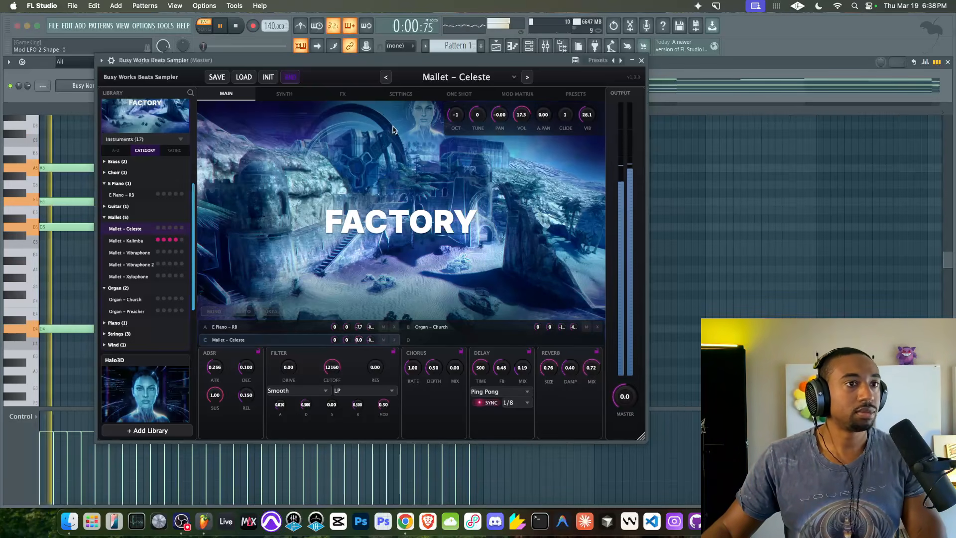
Save the layered sound as a user preset named "Pad - Dark Trap"
{"action": "left_click", "coordinate": [343, 94]}
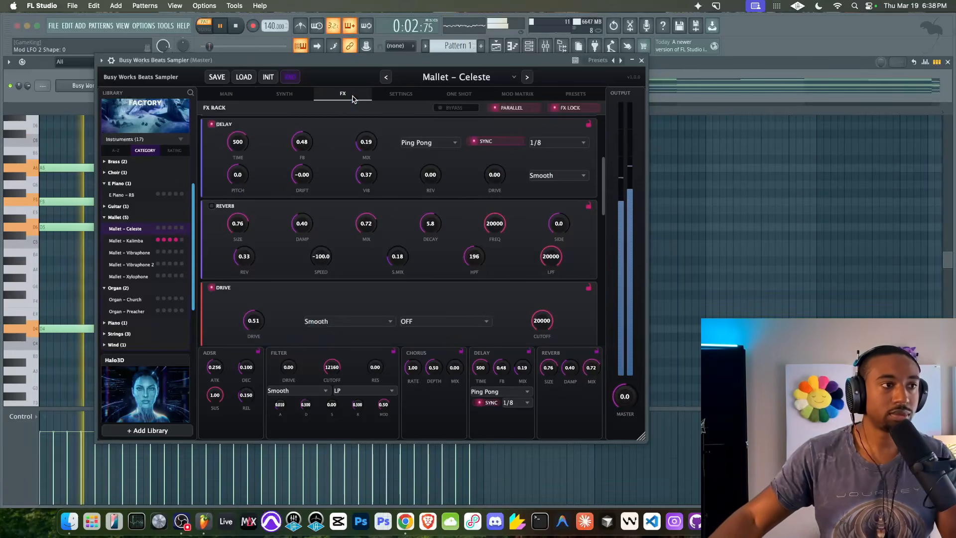
{"action": "left_click", "coordinate": [217, 77]}
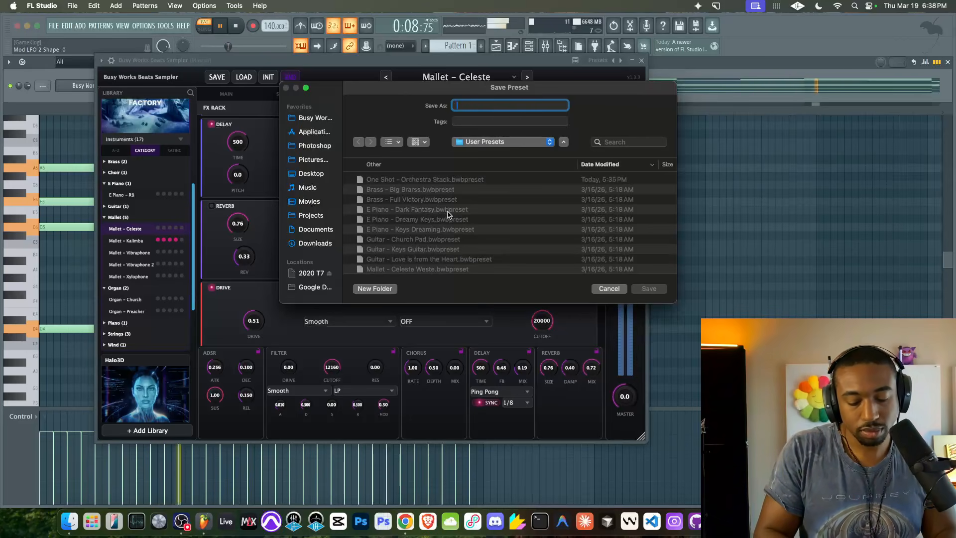
{"action": "type", "text": "Pad - Dark Tr"}
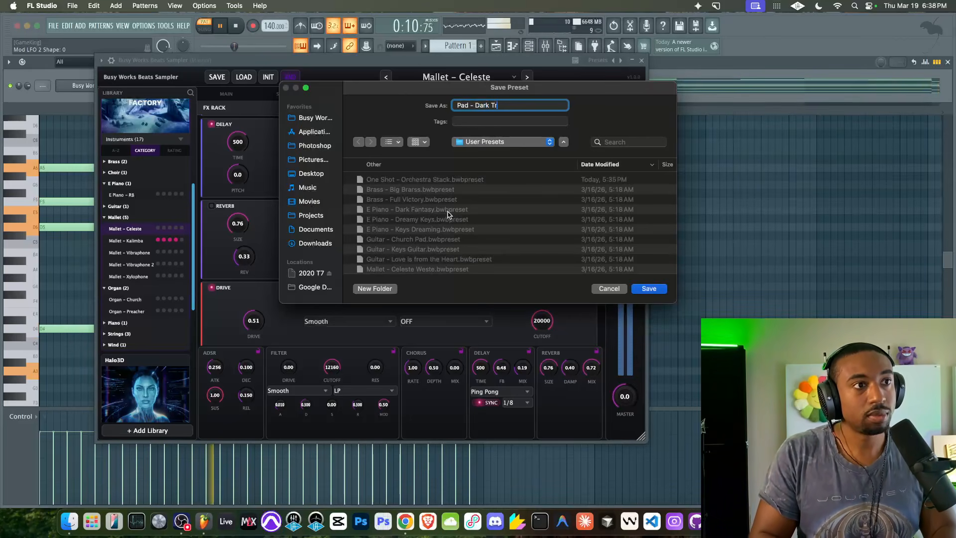
{"action": "type", "text": "ap"}
{"action": "key", "text": "Return"}
Load the Bass – Bay 1 sample from the one-shot library into slot 1 and audition it with the pattern
{"action": "left_click", "coordinate": [458, 93]}
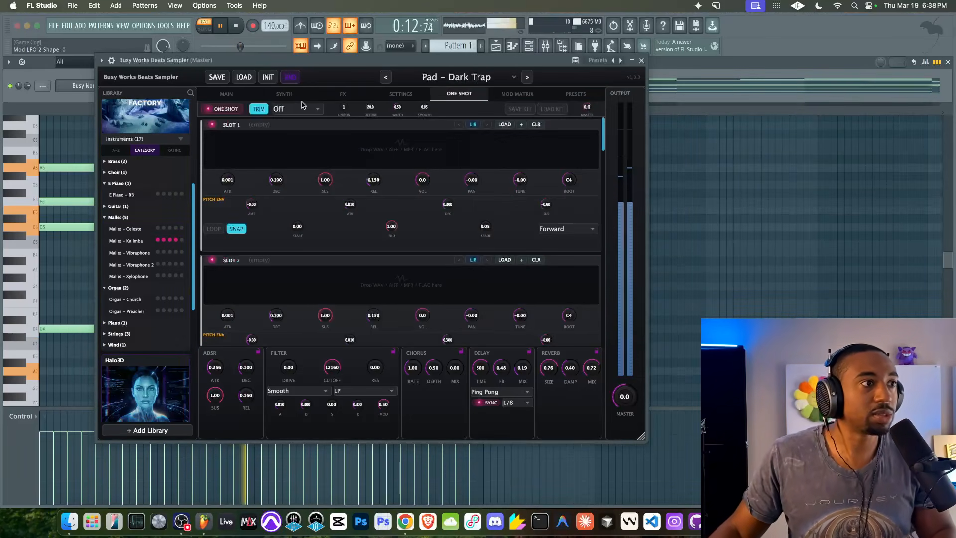
{"action": "left_click", "coordinate": [473, 124]}
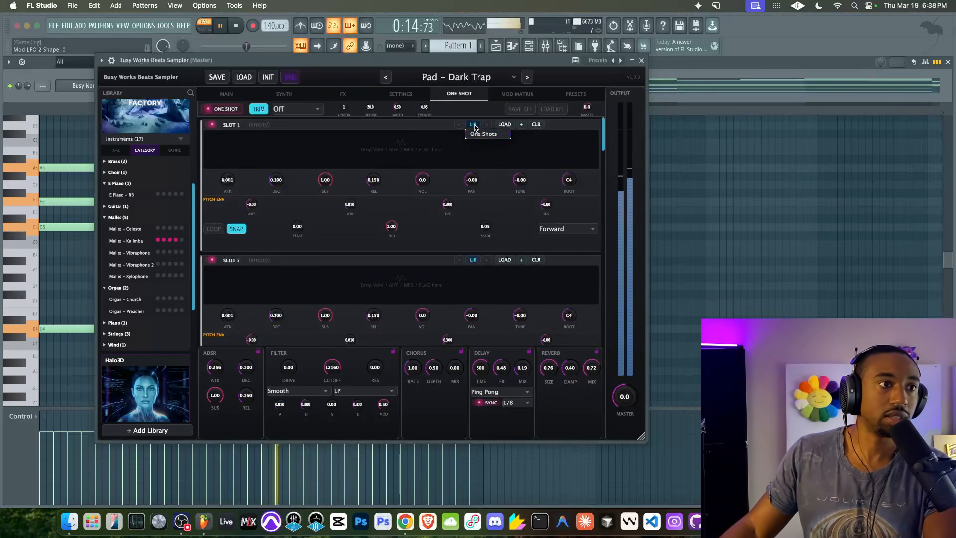
{"action": "mouse_move", "coordinate": [483, 134]}
{"action": "left_click", "coordinate": [567, 230]}
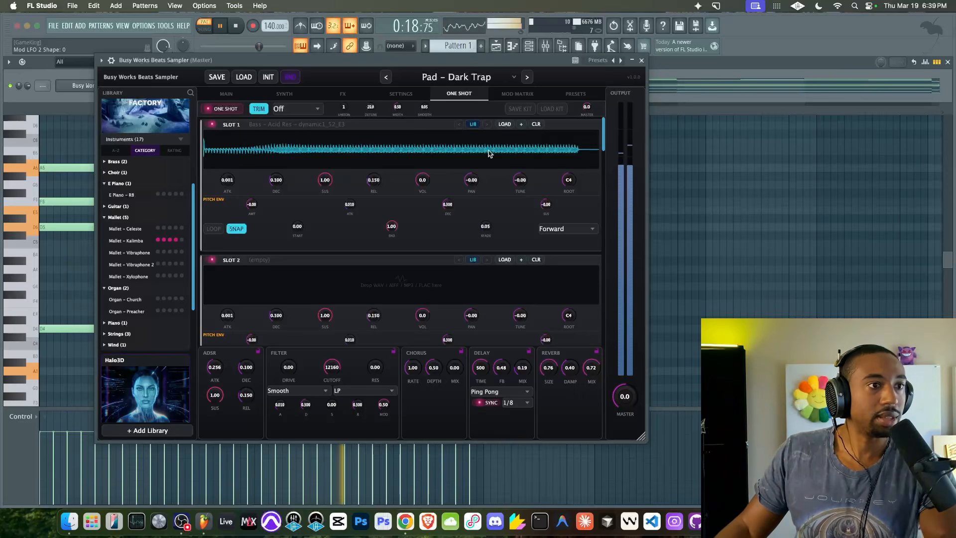
{"action": "key", "text": "space"}
{"action": "left_click", "coordinate": [486, 124]}
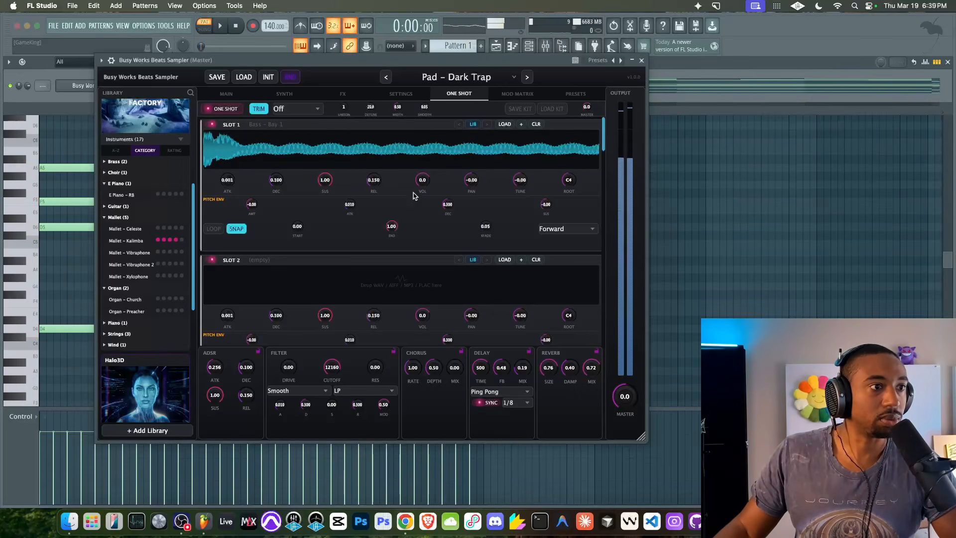
{"action": "key", "text": "space"}
Set slot 1's volume to -13.8, its root note to C2 and its tune to -6.89
{"action": "left_click_drag", "start_coordinate": [420, 198], "coordinate": [416, 210]}
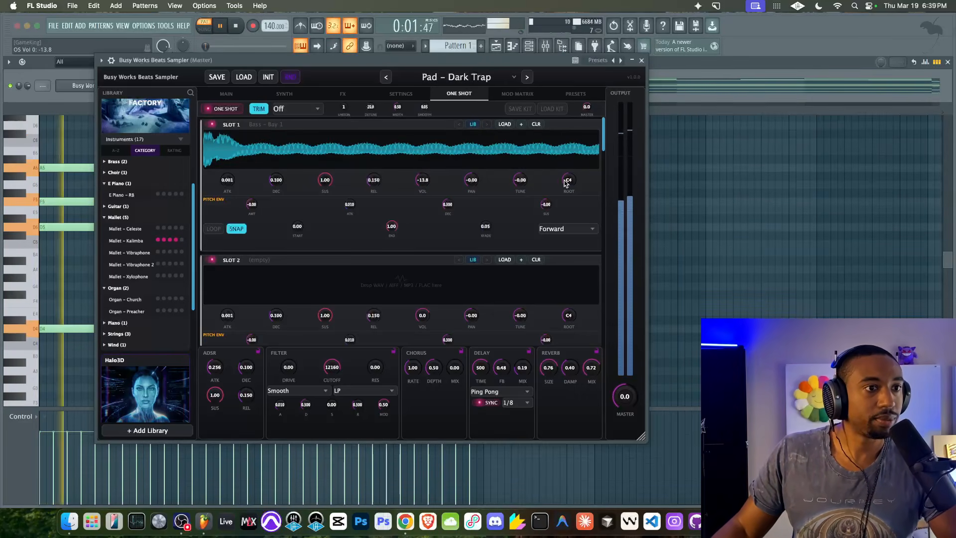
{"action": "left_click_drag", "start_coordinate": [568, 183], "coordinate": [557, 210]}
{"action": "left_click_drag", "start_coordinate": [520, 181], "coordinate": [517, 193]}
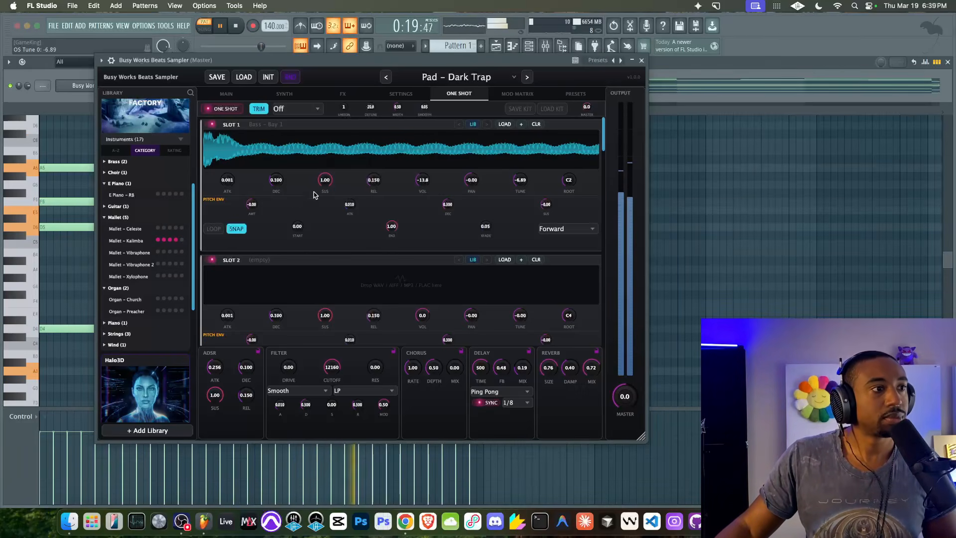
Loop slot 1's sample in Fwd-Bwd mode with start 0.09, end 0.53 and crossfade 0.65
{"action": "left_click_drag", "start_coordinate": [297, 229], "coordinate": [299, 219]}
{"action": "left_click", "coordinate": [215, 228]}
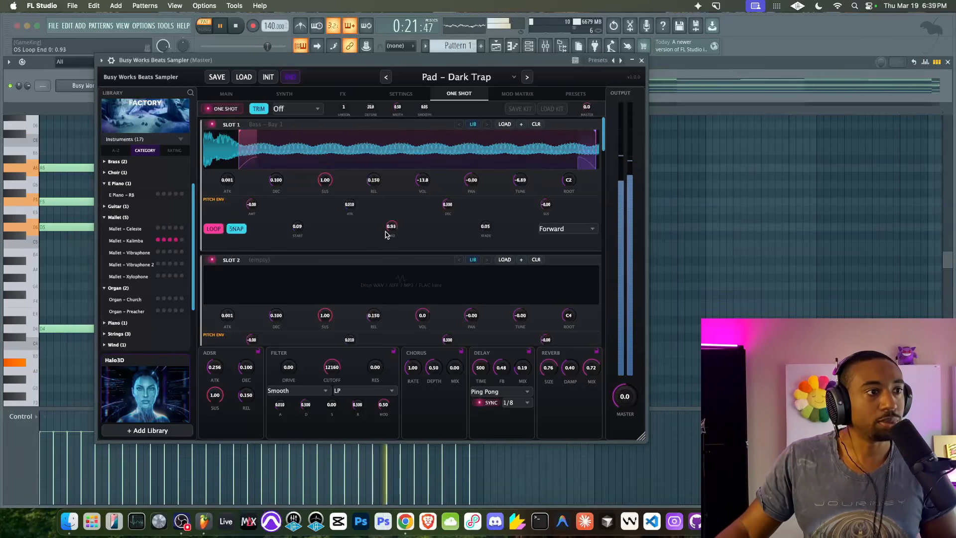
{"action": "left_click_drag", "start_coordinate": [391, 228], "coordinate": [362, 253]}
{"action": "left_click", "coordinate": [543, 229]}
{"action": "left_click", "coordinate": [553, 257]}
{"action": "left_click_drag", "start_coordinate": [485, 227], "coordinate": [439, 170]}
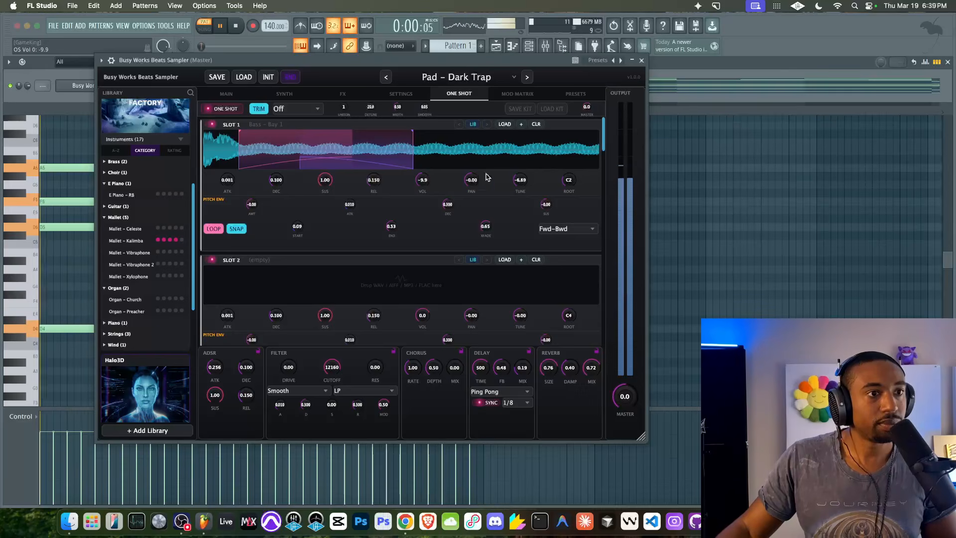
Set slot 1's root note to C3, its volume to -11.6 and the one-shot unison to 2 voices
{"action": "left_click_drag", "start_coordinate": [570, 179], "coordinate": [573, 159]}
{"action": "mouse_move", "coordinate": [425, 179]}
{"action": "left_mouse_down"}
{"action": "mouse_move", "coordinate": [430, 156]}
{"action": "mouse_move", "coordinate": [424, 183]}
{"action": "left_mouse_up"}
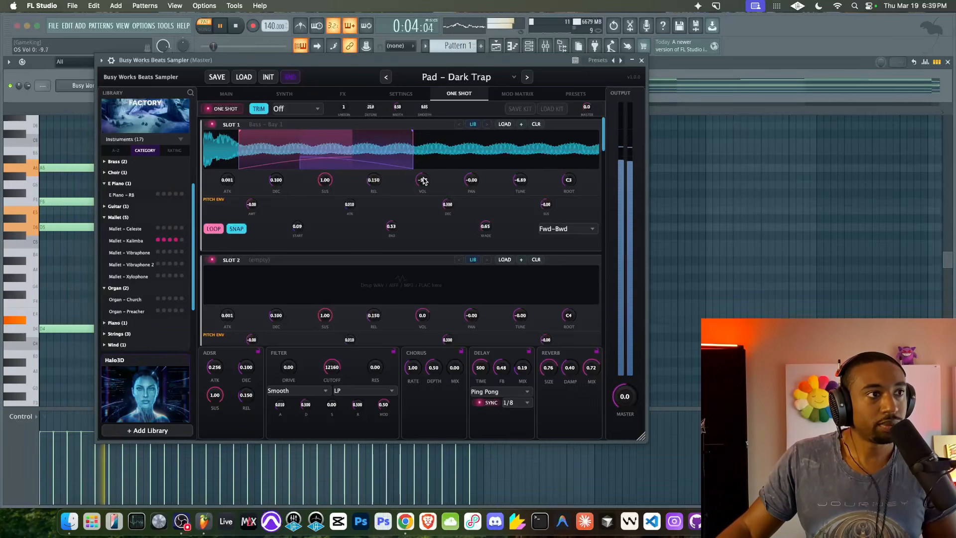
{"action": "left_click_drag", "start_coordinate": [348, 112], "coordinate": [347, 94]}
{"action": "left_click_drag", "start_coordinate": [423, 180], "coordinate": [418, 197]}
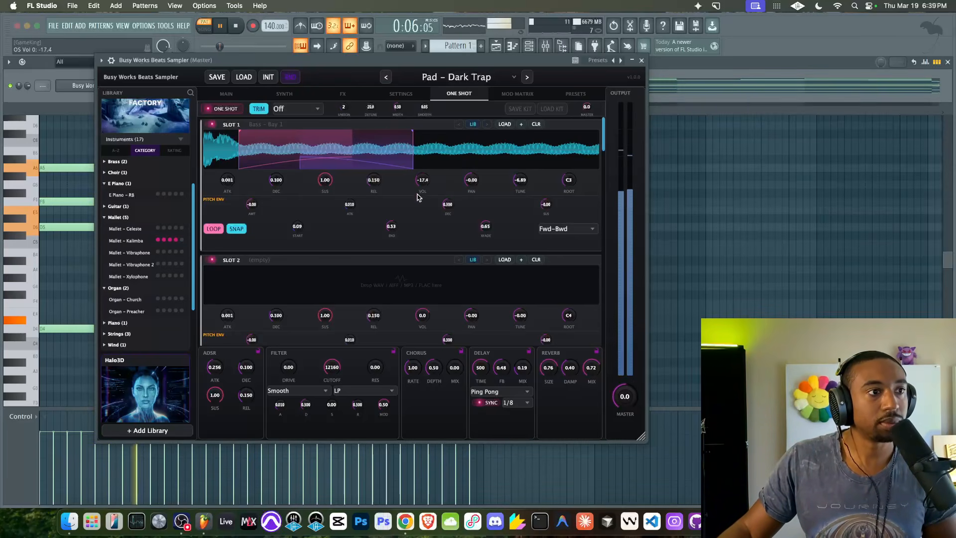
Set the one-shot unison blend to 0.91, its smoothing to 0.40 and slot 1's attack to 0.175
{"action": "left_click_drag", "start_coordinate": [372, 106], "coordinate": [406, 63]}
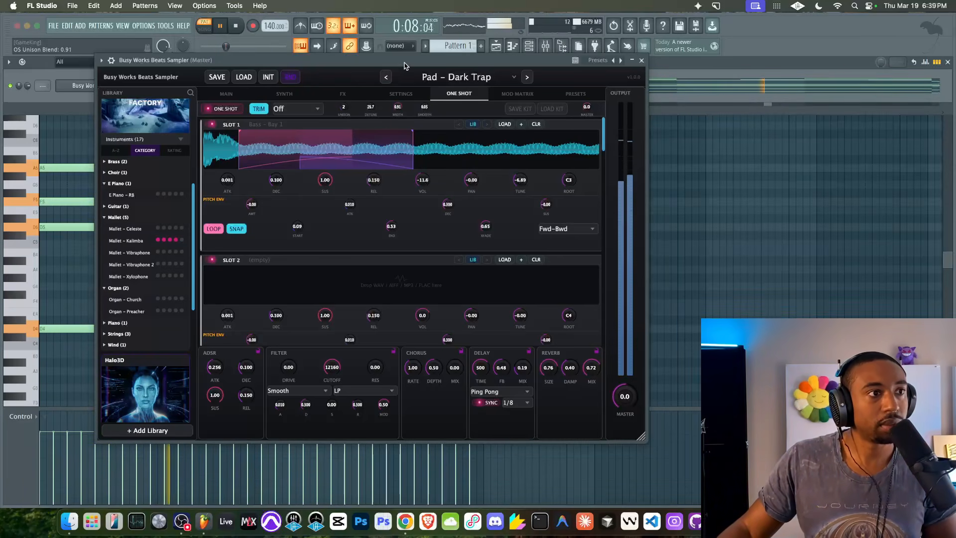
{"action": "left_click_drag", "start_coordinate": [423, 113], "coordinate": [424, 90]}
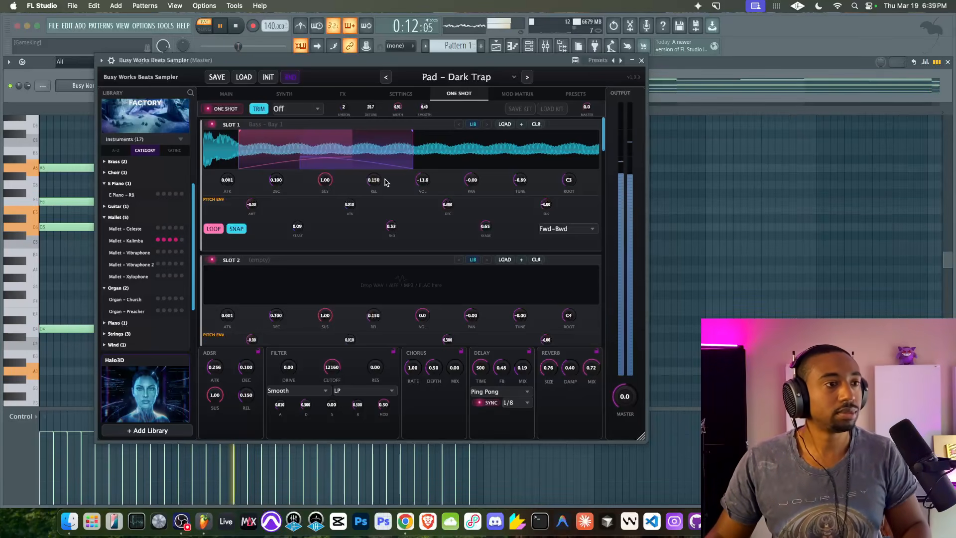
{"action": "left_click_drag", "start_coordinate": [229, 180], "coordinate": [235, 159]}
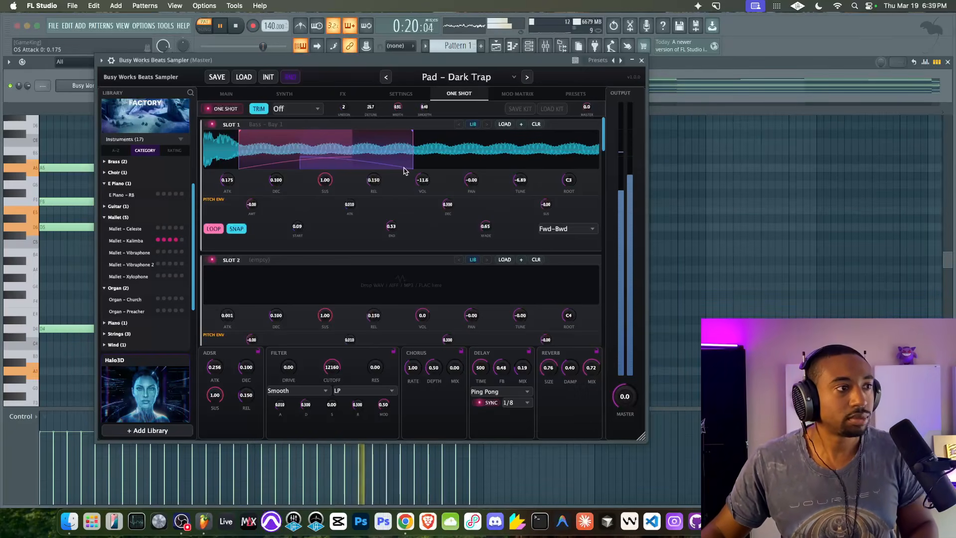
{"action": "left_click", "coordinate": [337, 95]}
{"action": "left_click", "coordinate": [383, 97]}
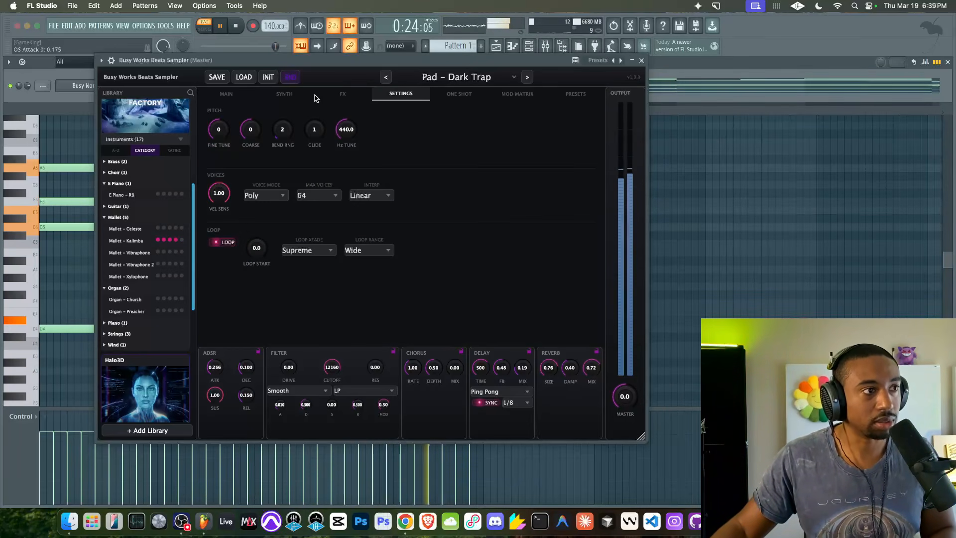
{"action": "left_click", "coordinate": [294, 95]}
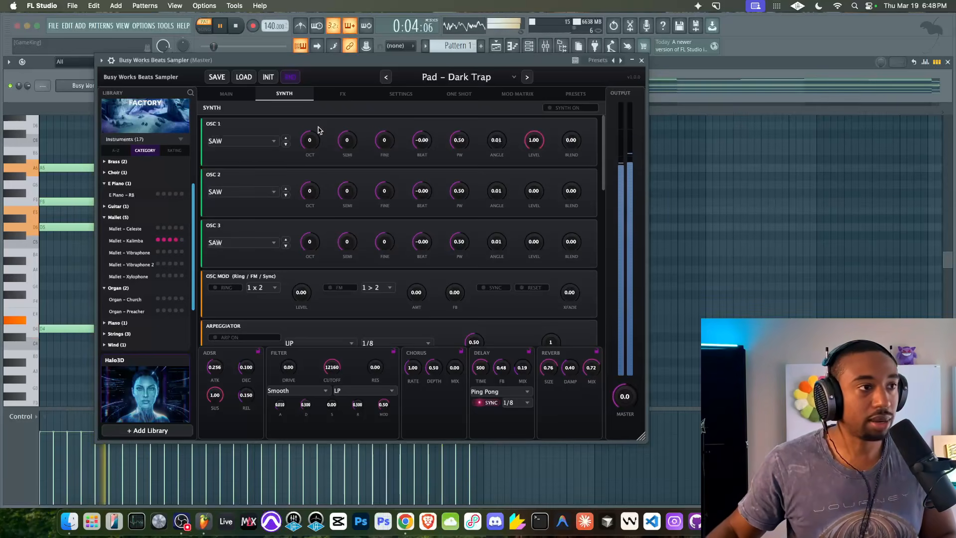
Restart playback with the Bells – Cargo +2 preset and lower the master level to -12.6
{"action": "key", "text": "space"}
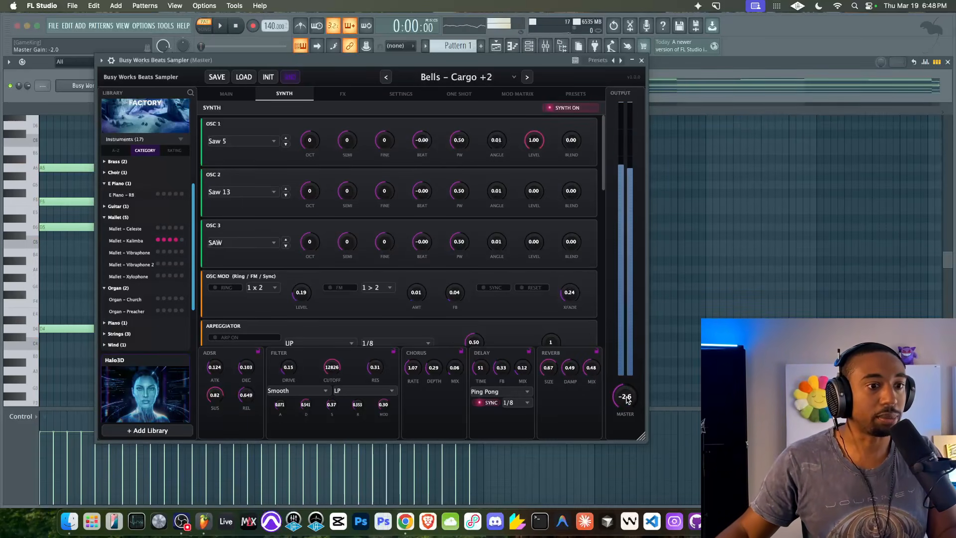
{"action": "key", "text": "space"}
{"action": "left_click_drag", "start_coordinate": [626, 398], "coordinate": [619, 410]}
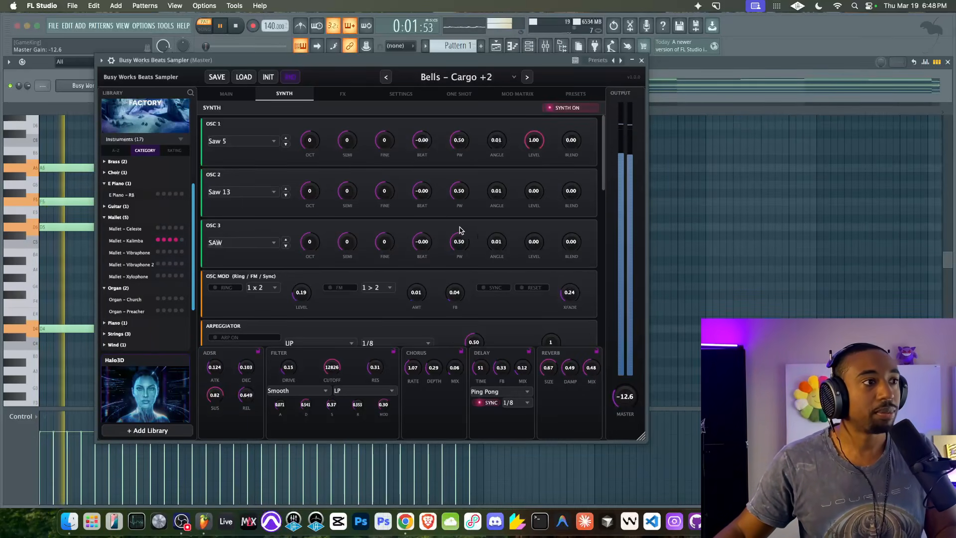
In the synth's global section, raise the unison voice count, adjust the detune and set the unison blend to 1.00
{"action": "scroll", "coordinate": [464, 219], "scroll_direction": "down", "scroll_amount": 5}
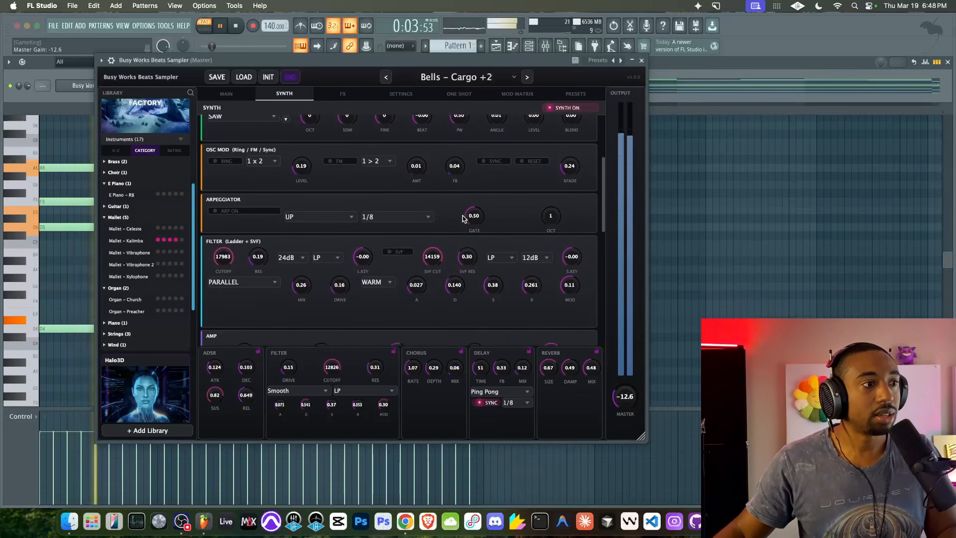
{"action": "scroll", "coordinate": [471, 211], "scroll_direction": "up", "scroll_amount": 5}
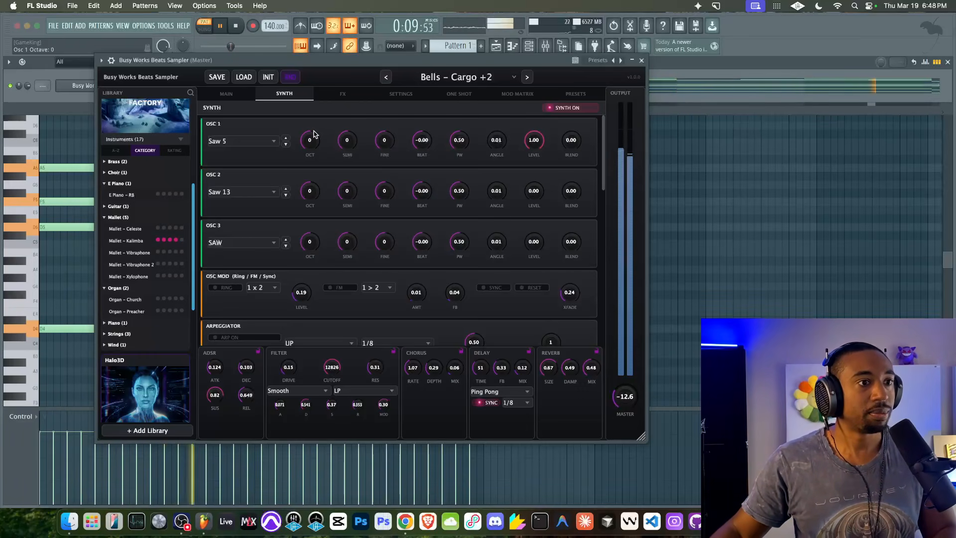
{"action": "scroll", "coordinate": [542, 229], "scroll_direction": "down", "scroll_amount": 8}
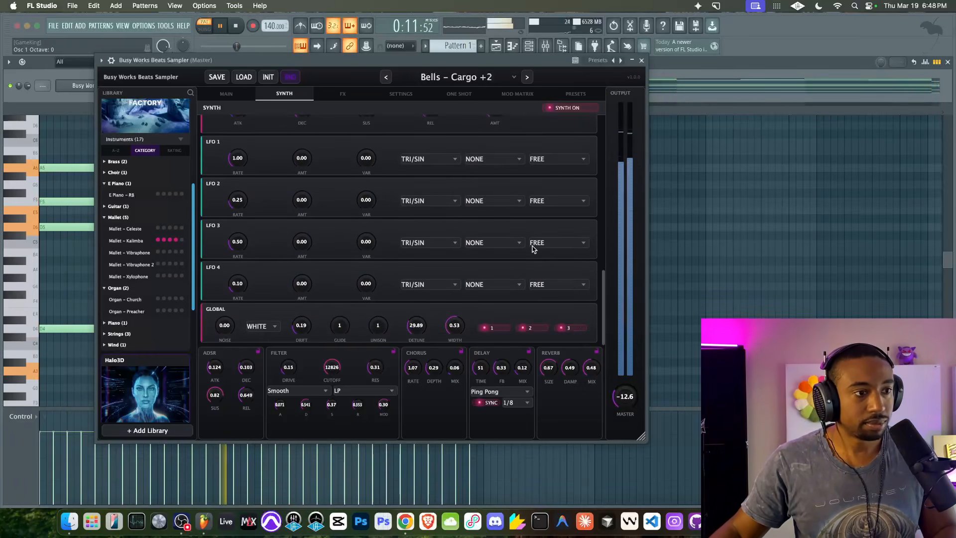
{"action": "left_click_drag", "start_coordinate": [380, 326], "coordinate": [377, 302]}
{"action": "left_click_drag", "start_coordinate": [415, 332], "coordinate": [412, 329]}
{"action": "scroll", "coordinate": [433, 261], "scroll_direction": "up", "scroll_amount": 8}
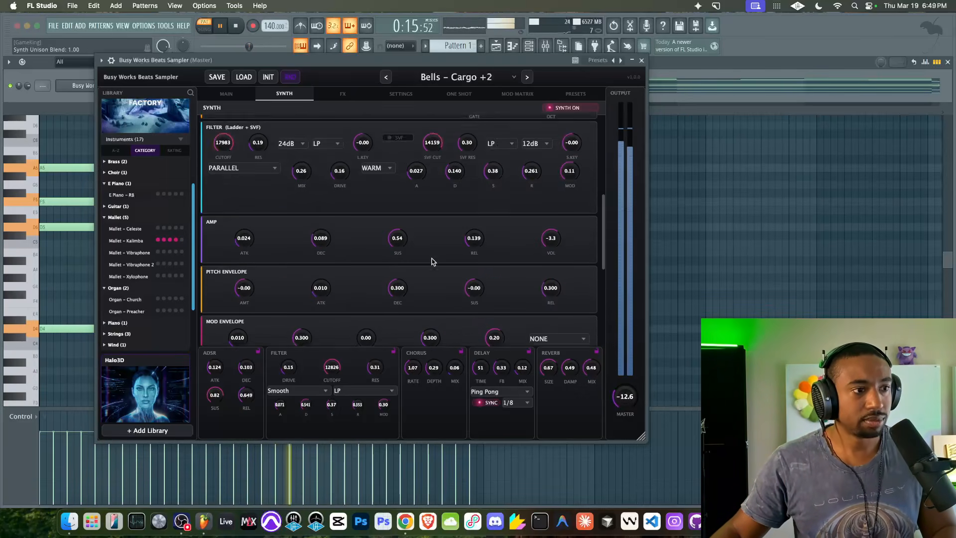
Set the synth filter's cutoff to 4941 and its drive to 0.26
{"action": "left_click", "coordinate": [459, 94]}
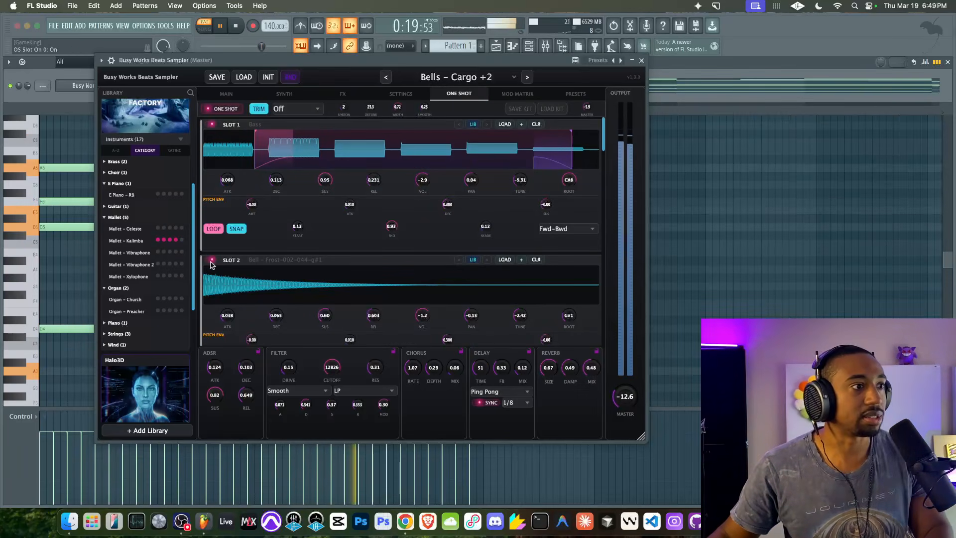
{"action": "left_click", "coordinate": [284, 94]}
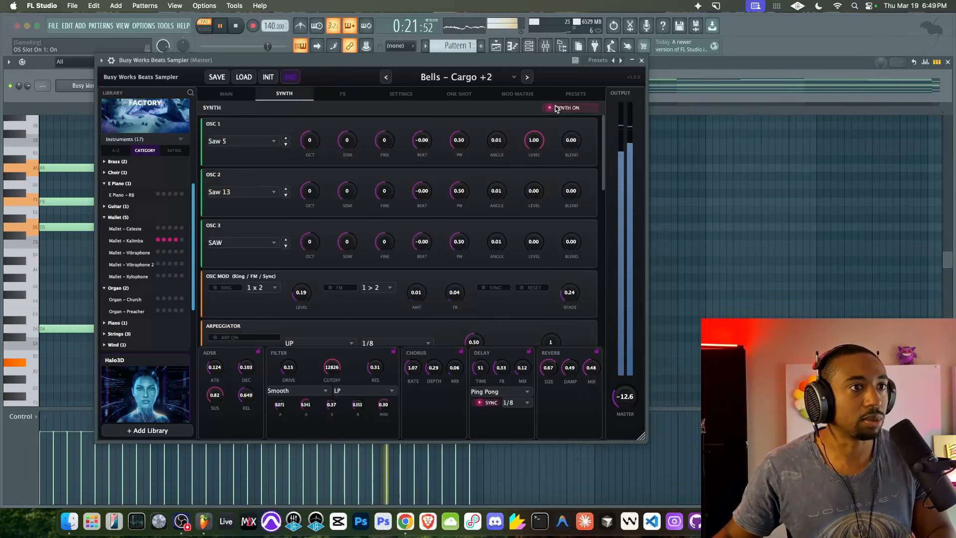
{"action": "scroll", "coordinate": [409, 225], "scroll_direction": "down", "scroll_amount": 3}
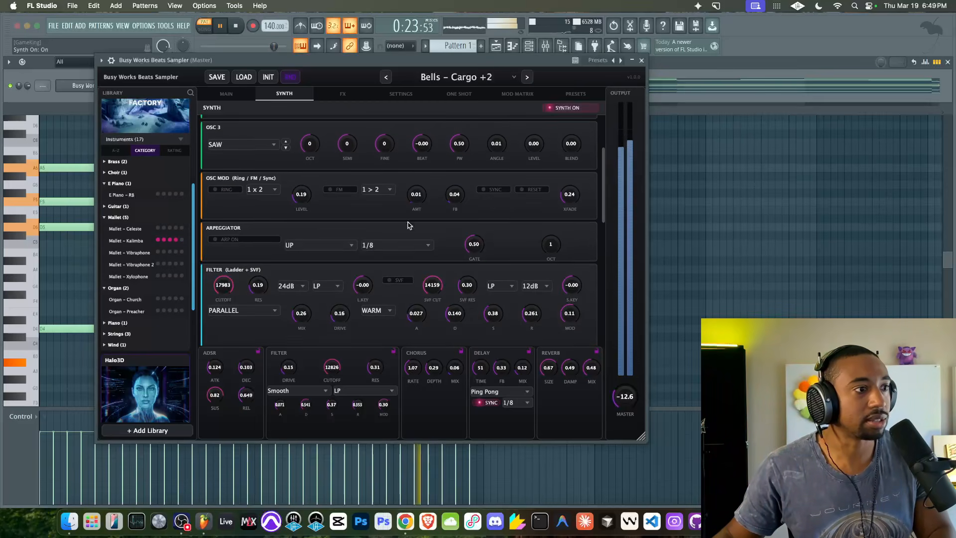
{"action": "left_click_drag", "start_coordinate": [223, 285], "coordinate": [226, 305]}
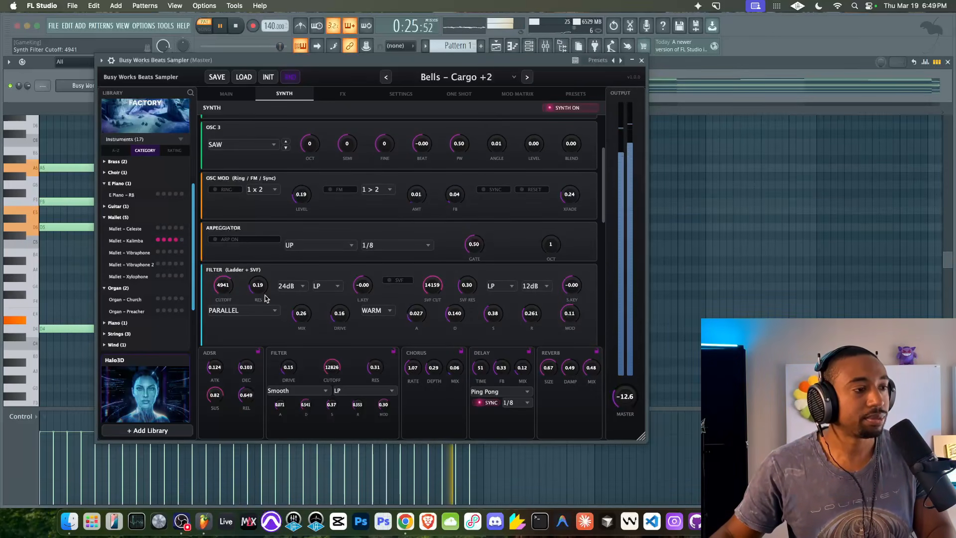
{"action": "scroll", "coordinate": [352, 308], "scroll_direction": "down", "scroll_amount": 1}
{"action": "left_click_drag", "start_coordinate": [340, 294], "coordinate": [352, 260]}
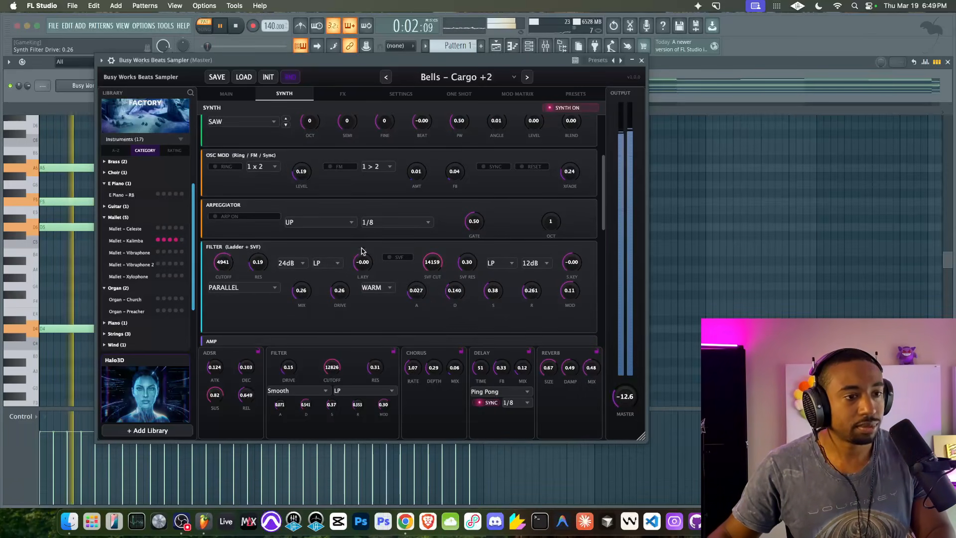
{"action": "scroll", "coordinate": [368, 244], "scroll_direction": "up", "scroll_amount": 5}
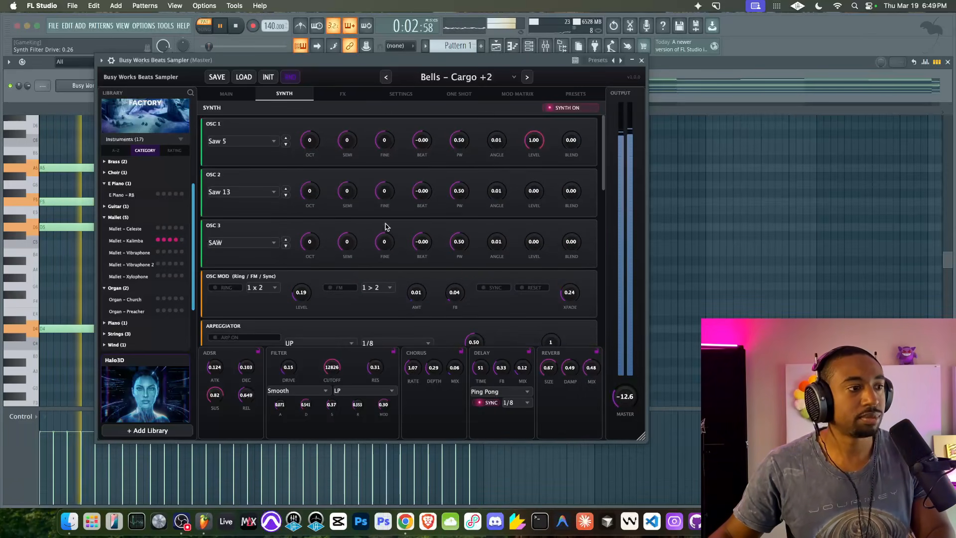
Turn off the synth engine and mute the Bells – Cargo, Brass – Conundrum and Guitar – Morph layers
{"action": "left_click", "coordinate": [456, 95]}
{"action": "key", "text": "space"}
{"action": "left_click", "coordinate": [287, 94]}
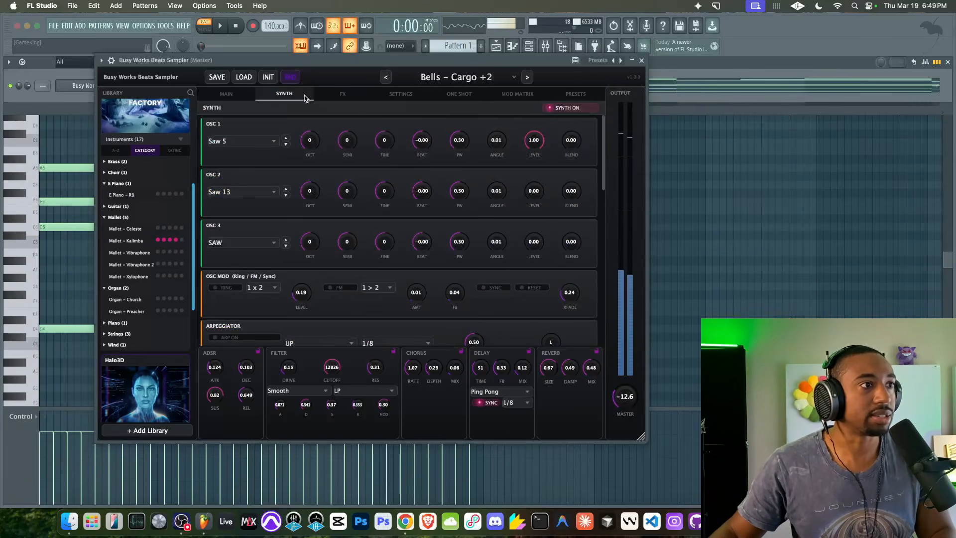
{"action": "left_click", "coordinate": [550, 108]}
{"action": "left_click", "coordinate": [236, 92]}
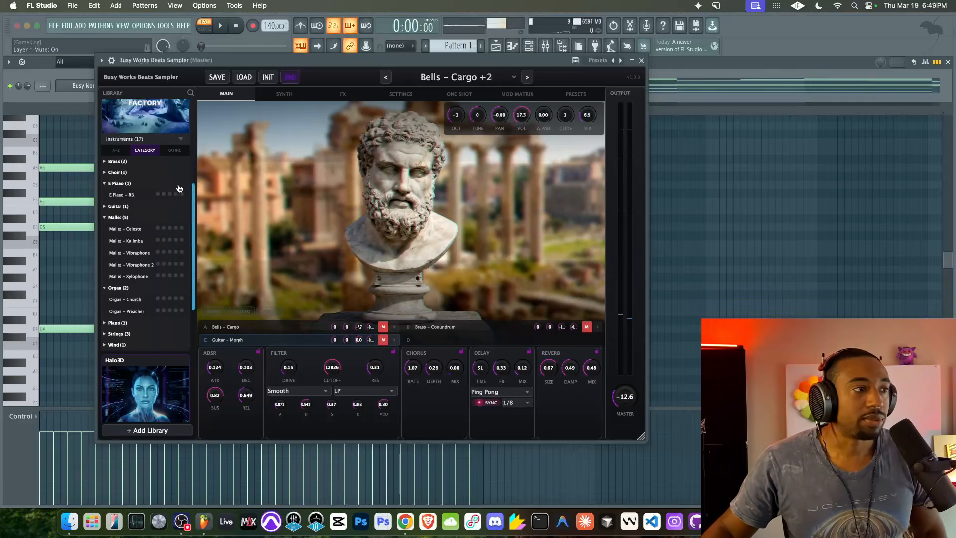
Collapse the Factory Library instrument list and look through the installed sound libraries
{"action": "left_click", "coordinate": [176, 142]}
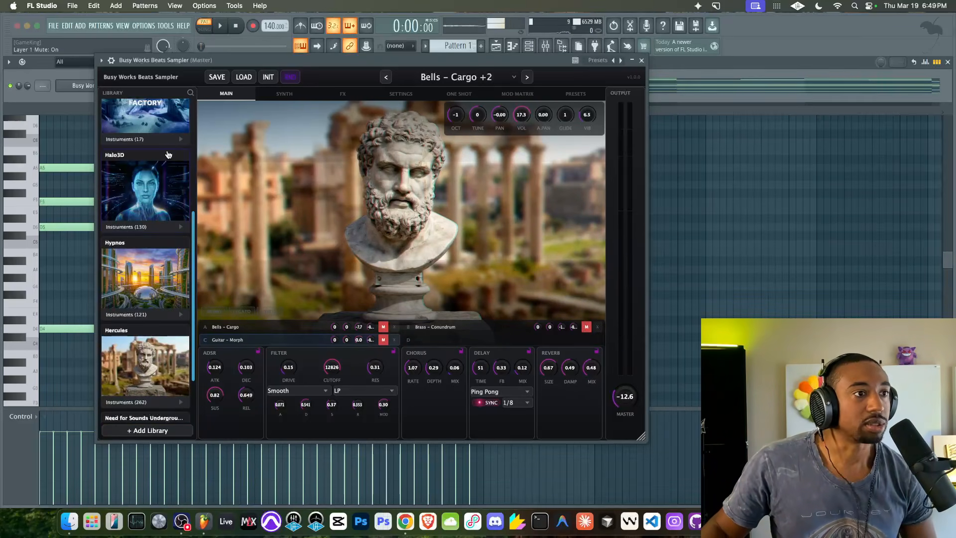
{"action": "scroll", "coordinate": [151, 250], "scroll_direction": "down", "scroll_amount": 3}
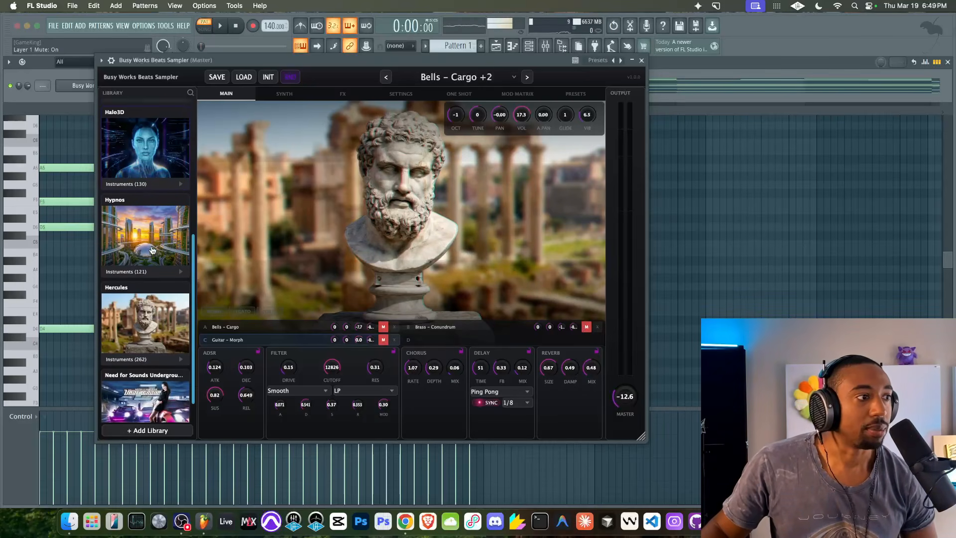
{"action": "scroll", "coordinate": [151, 250], "scroll_direction": "up", "scroll_amount": 5}
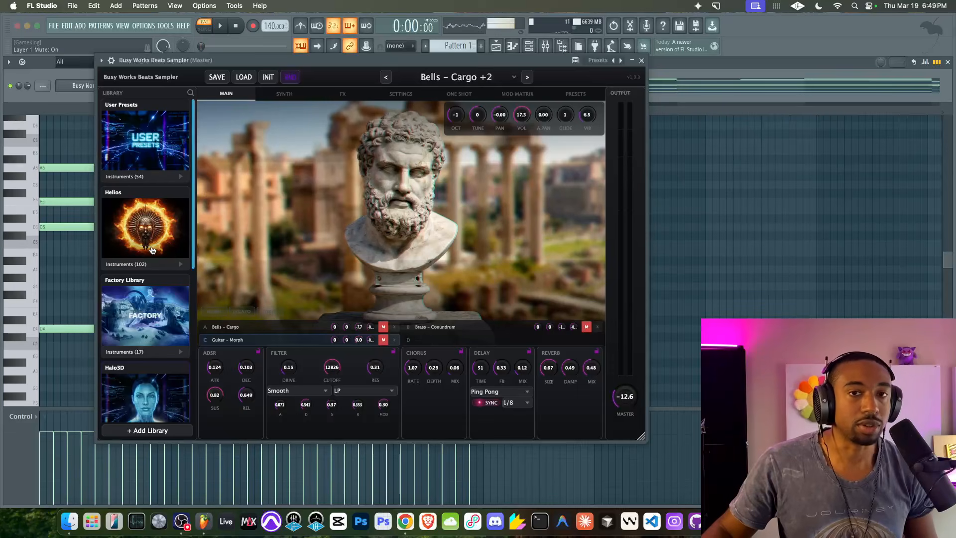
{"action": "scroll", "coordinate": [152, 250], "scroll_direction": "down", "scroll_amount": 5}
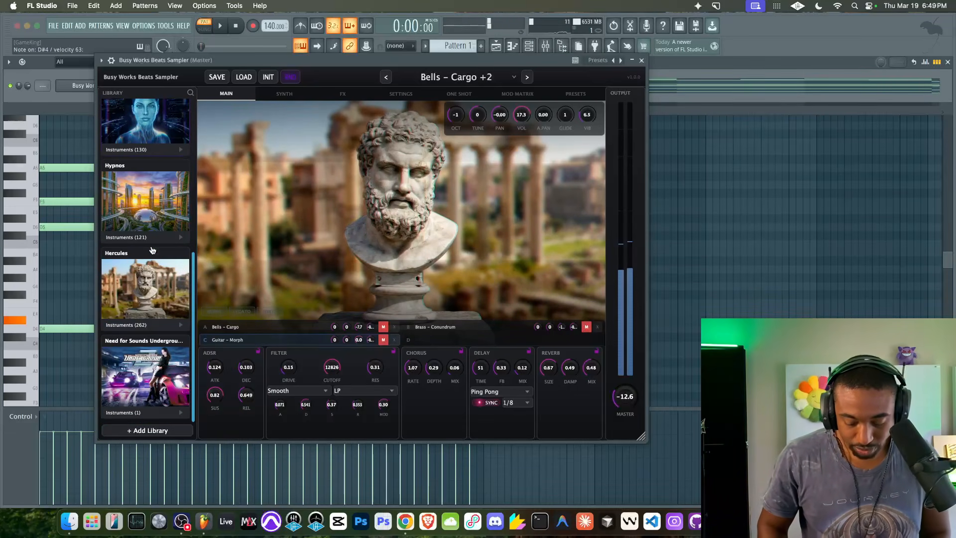
Unmute the Bells – Cargo, Brass – Conundrum and Guitar – Morph layers
{"action": "left_click", "coordinate": [453, 94]}
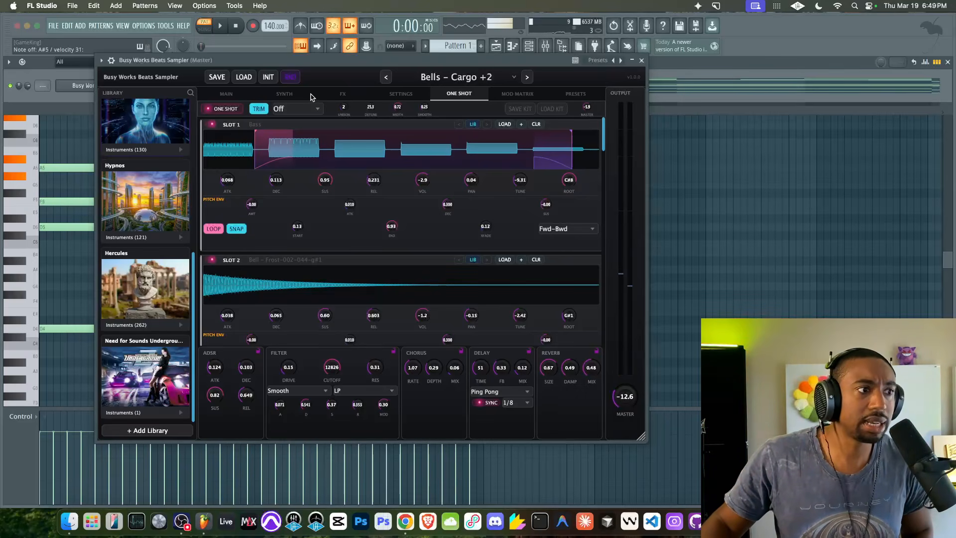
{"action": "left_click", "coordinate": [289, 95]}
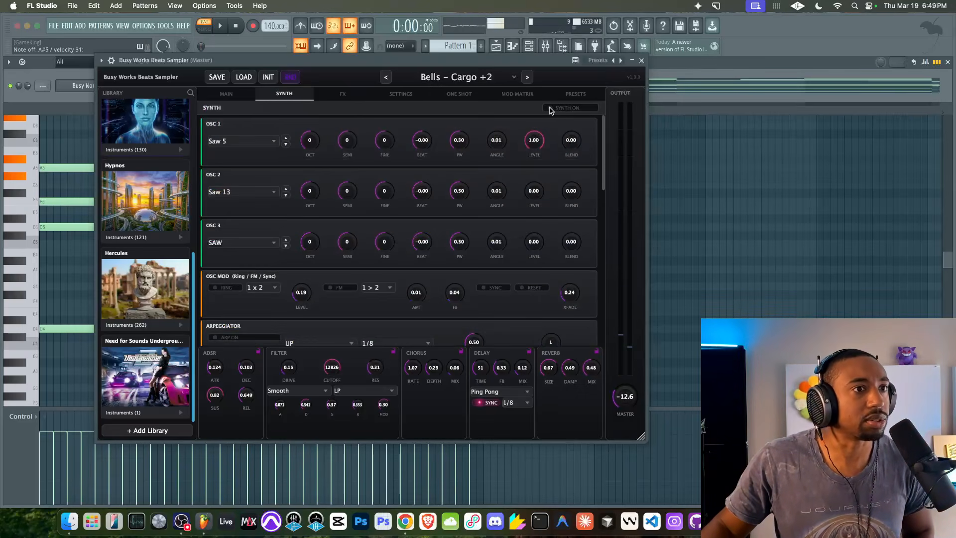
{"action": "left_click", "coordinate": [239, 94]}
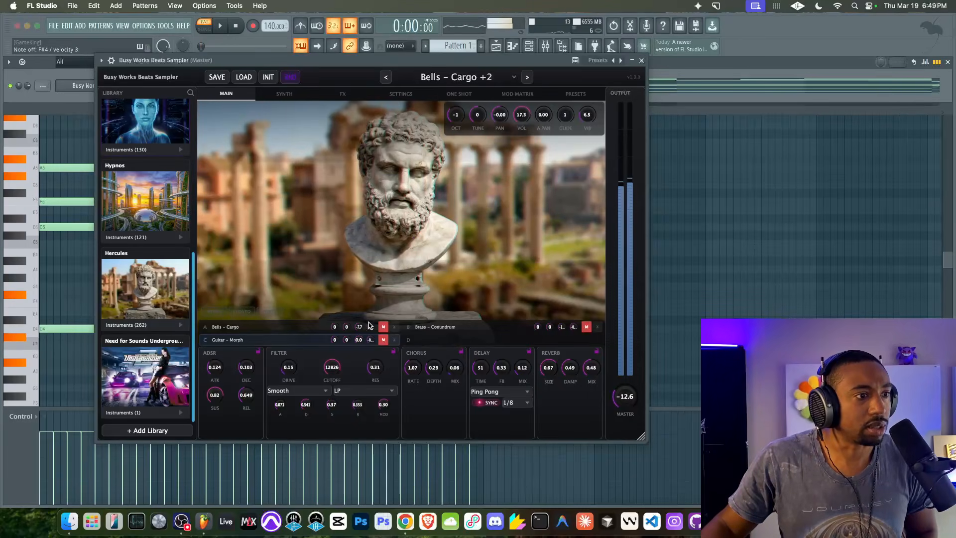
{"action": "left_click", "coordinate": [383, 327]}
{"action": "left_click", "coordinate": [383, 339]}
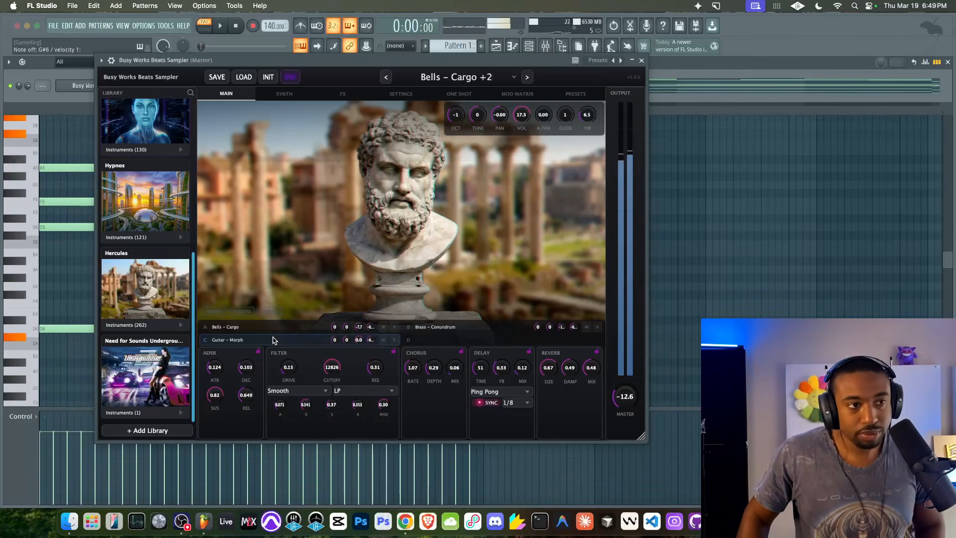
Set the one-shot engine's trigger mode to Round Robin and review the loaded sample slots
{"action": "left_click", "coordinate": [436, 94]}
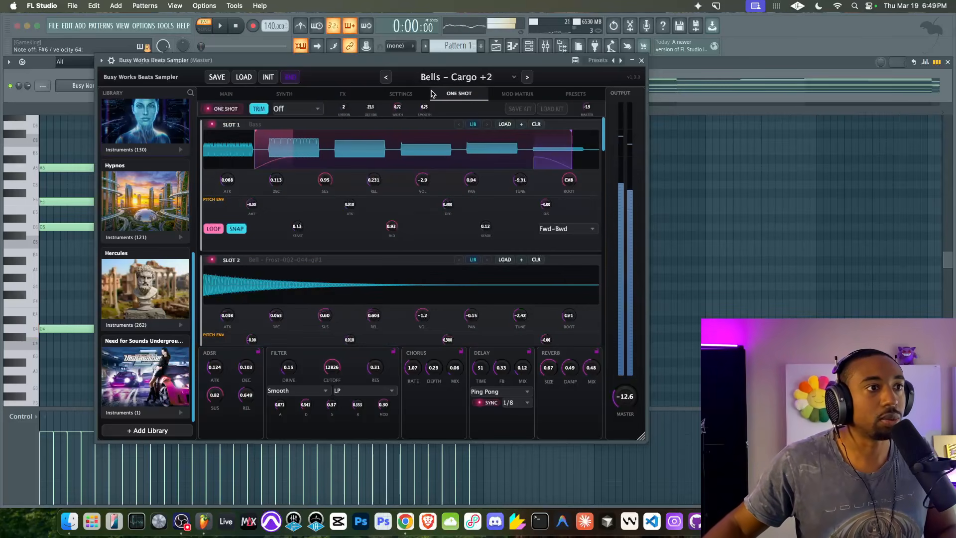
{"action": "left_click", "coordinate": [296, 108]}
{"action": "left_click", "coordinate": [292, 130]}
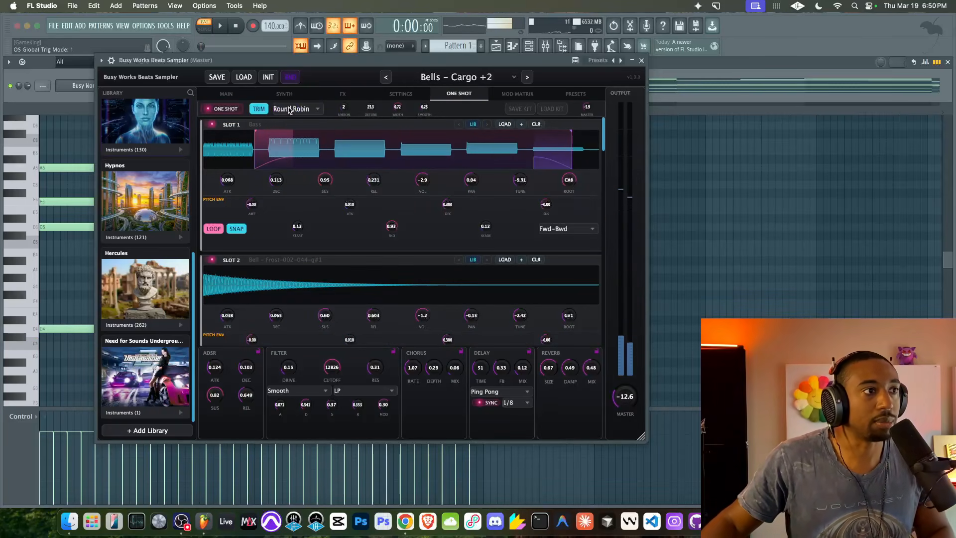
{"action": "scroll", "coordinate": [338, 216], "scroll_direction": "down", "scroll_amount": 6}
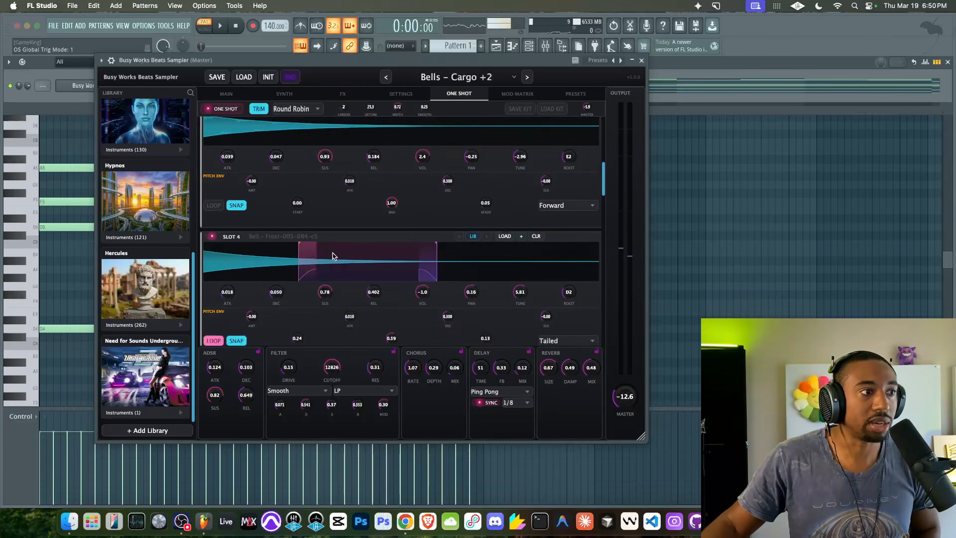
{"action": "scroll", "coordinate": [332, 257], "scroll_direction": "down", "scroll_amount": 6}
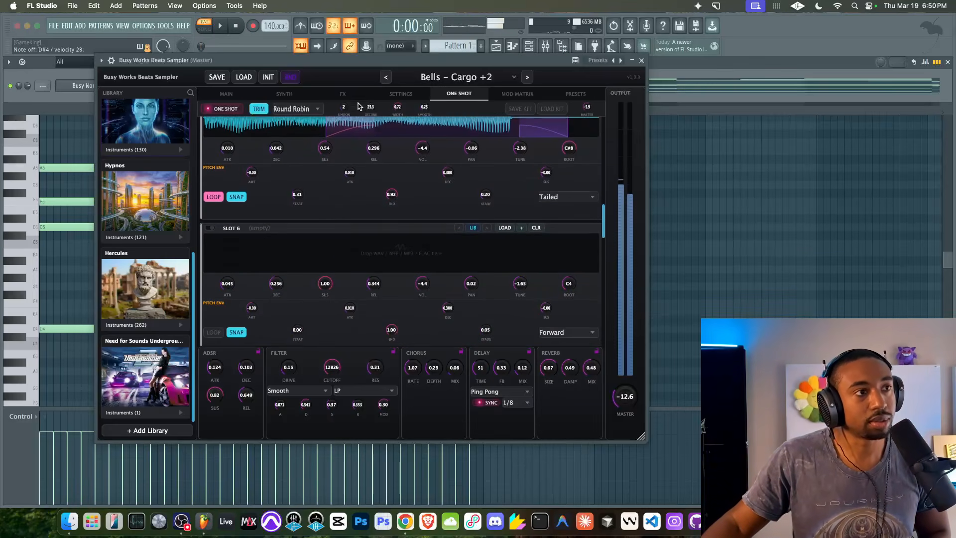
Mute the three instrument layers again so that the one-shots can be heard alone
{"action": "left_click", "coordinate": [286, 94]}
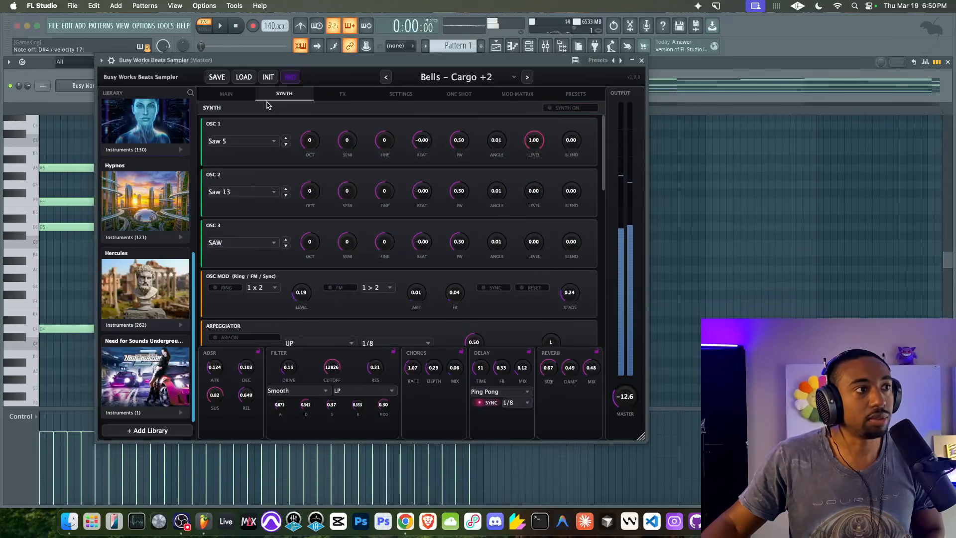
{"action": "left_click", "coordinate": [227, 94]}
{"action": "left_click", "coordinate": [383, 327]}
{"action": "left_click", "coordinate": [383, 339]}
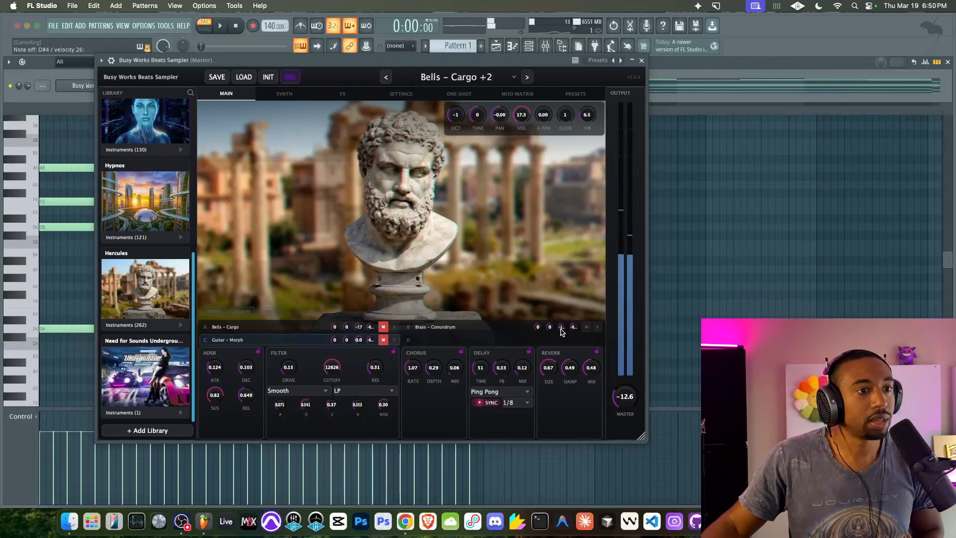
Raise the one-shot engine's master level to 2.3
{"action": "left_click", "coordinate": [459, 94]}
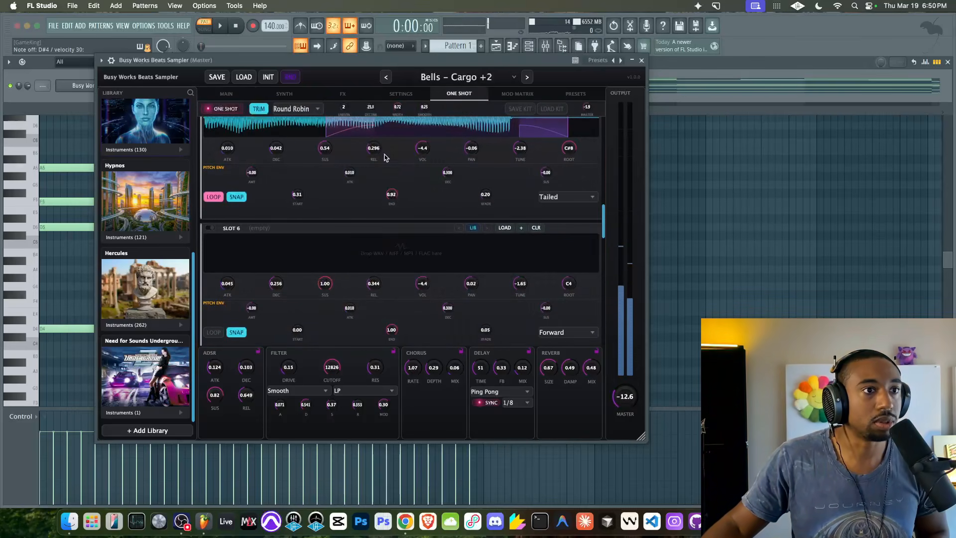
{"action": "scroll", "coordinate": [490, 187], "scroll_direction": "up", "scroll_amount": 1}
{"action": "scroll", "coordinate": [490, 187], "scroll_direction": "up", "scroll_amount": 8}
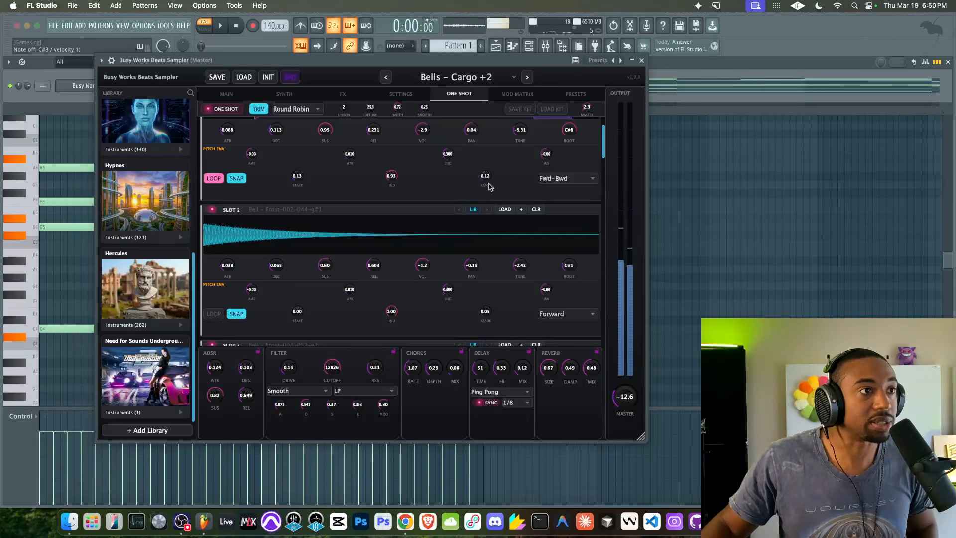
Turn on the synth engine and raise oscillator 1 to octave 2
{"action": "left_click", "coordinate": [335, 95]}
{"action": "left_click", "coordinate": [286, 94]}
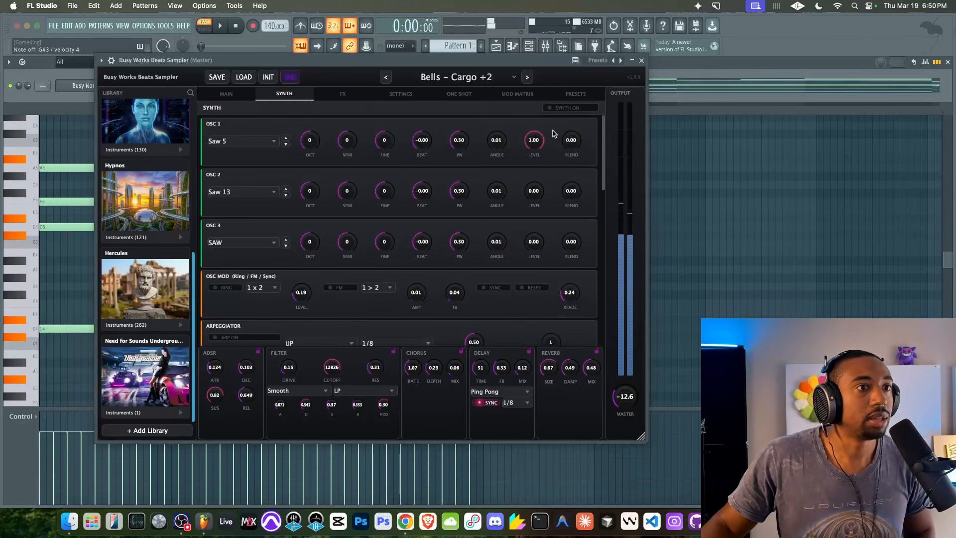
{"action": "left_click", "coordinate": [551, 107]}
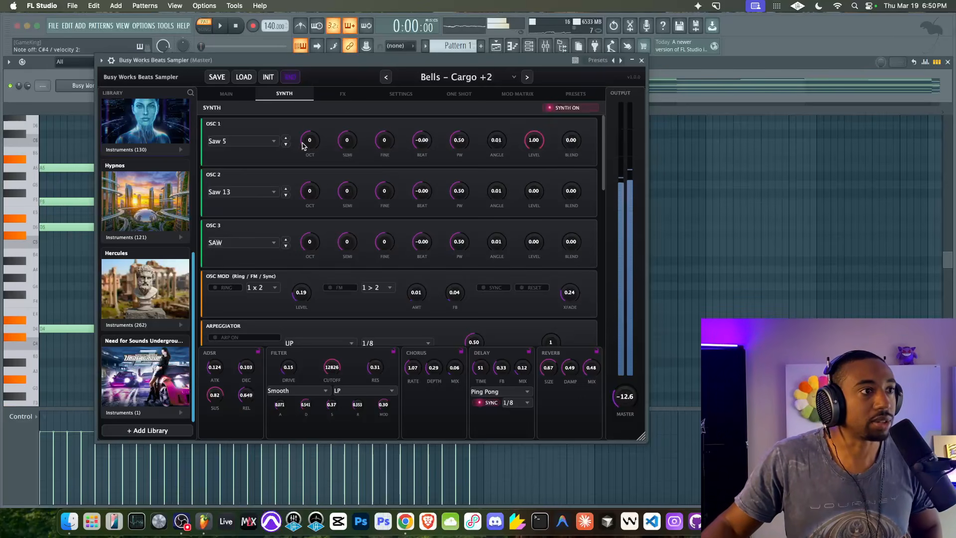
{"action": "left_click_drag", "start_coordinate": [303, 145], "coordinate": [312, 112]}
Bring the Bells – Cargo, Guitar – Morph and Brass – Conundrum layers back in by unmuting them
{"action": "left_click", "coordinate": [234, 94]}
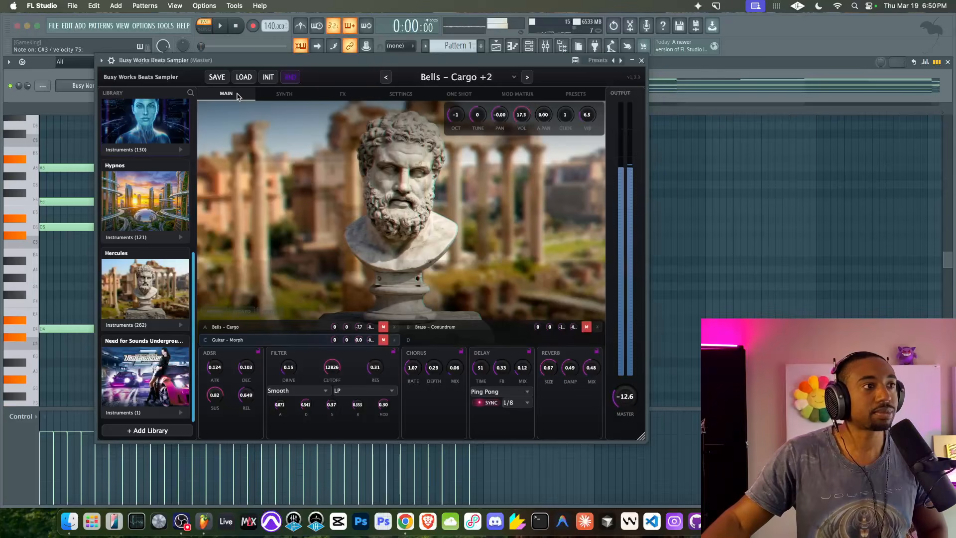
{"action": "left_click", "coordinate": [586, 326]}
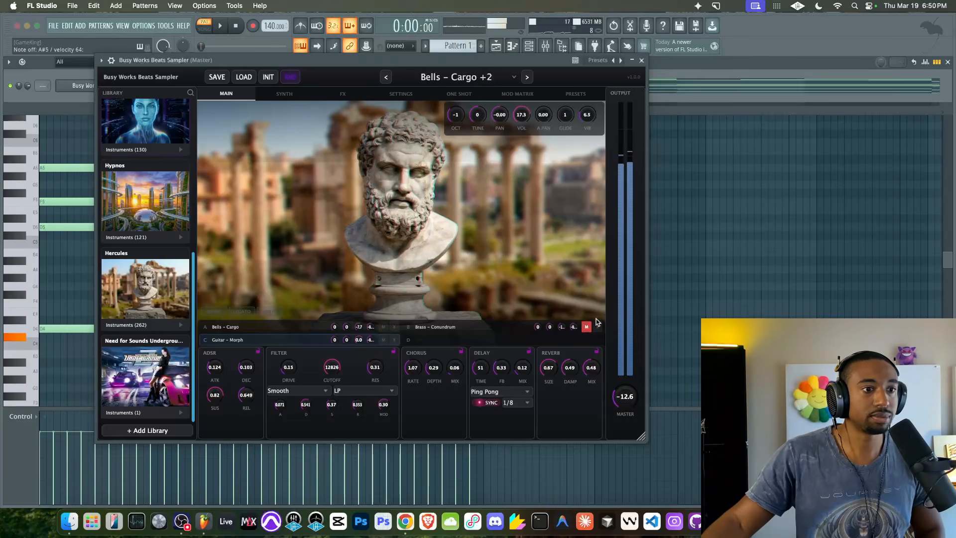
{"action": "left_click", "coordinate": [587, 328]}
In the effects rack, keep the Studio 20 spring reverb and set its mix to 0.66 and decay to 0.82
{"action": "left_click", "coordinate": [288, 94]}
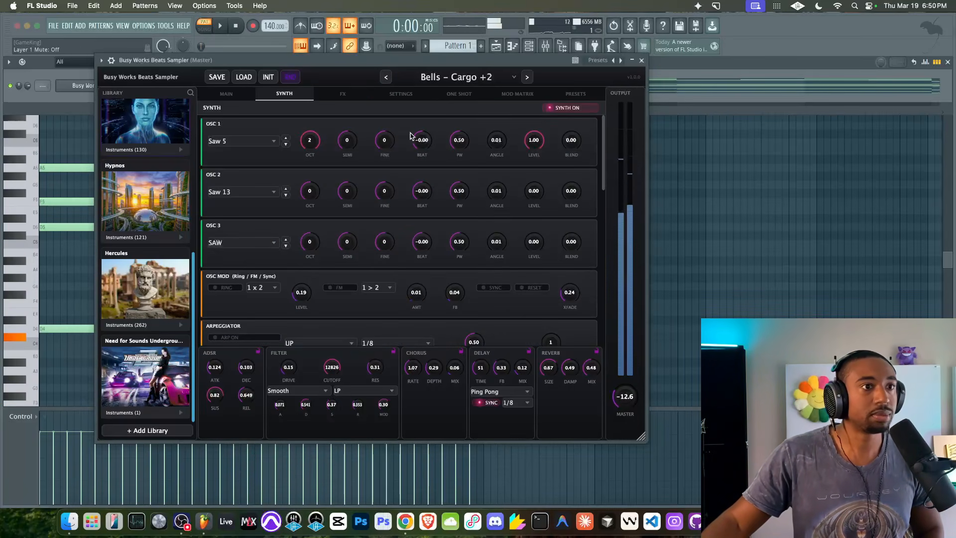
{"action": "left_click", "coordinate": [357, 94]}
{"action": "scroll", "coordinate": [342, 196], "scroll_direction": "down", "scroll_amount": 5}
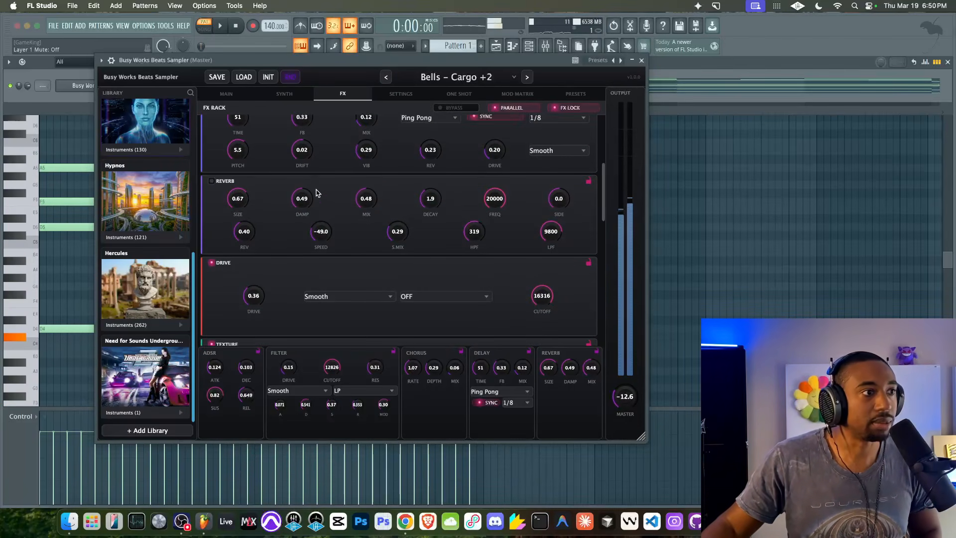
{"action": "scroll", "coordinate": [294, 215], "scroll_direction": "down", "scroll_amount": 8}
{"action": "left_click", "coordinate": [234, 252]}
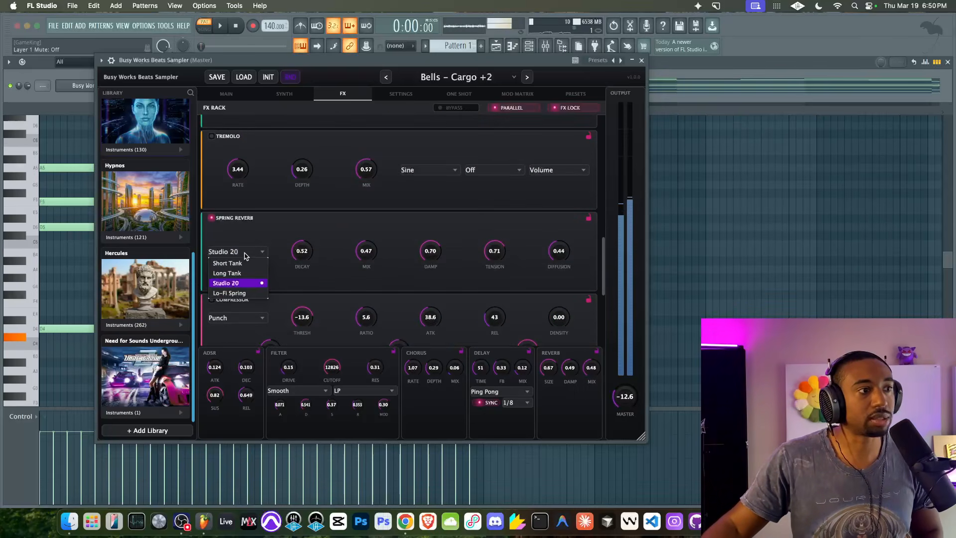
{"action": "left_click", "coordinate": [347, 255]}
{"action": "left_click_drag", "start_coordinate": [368, 253], "coordinate": [372, 239]}
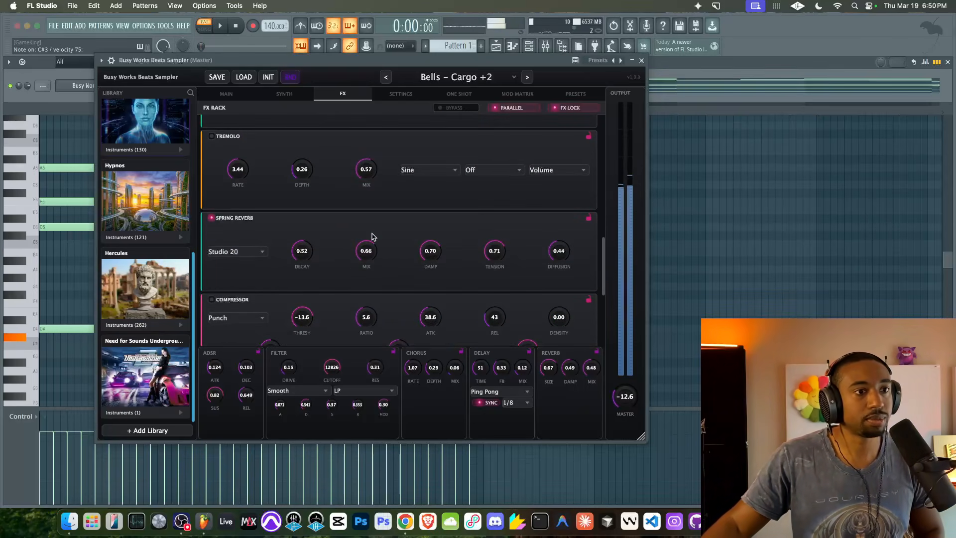
{"action": "left_click_drag", "start_coordinate": [302, 251], "coordinate": [305, 241]}
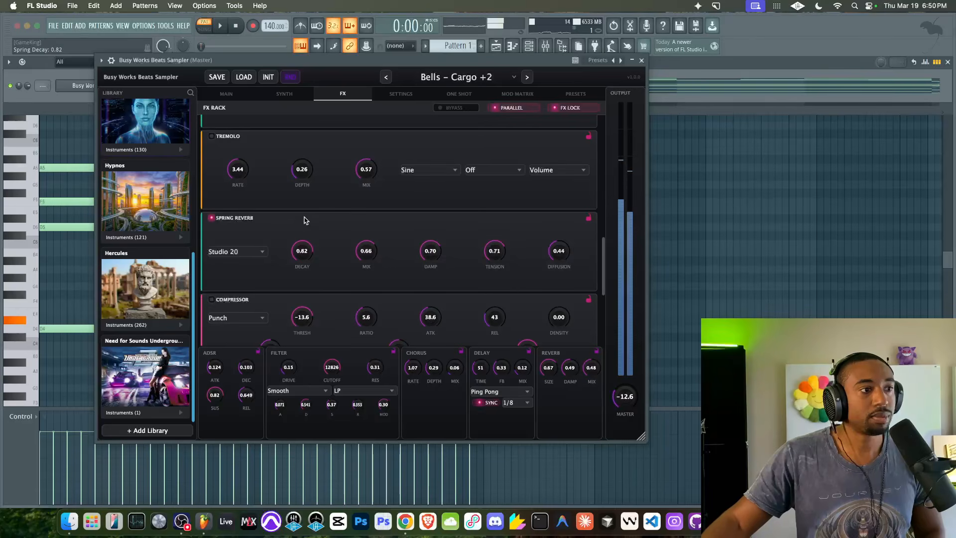
Set the delay's reverse to 0.00, then enable the main reverb with speed -100.0 and mix 0.67
{"action": "scroll", "coordinate": [297, 256], "scroll_direction": "down", "scroll_amount": 15}
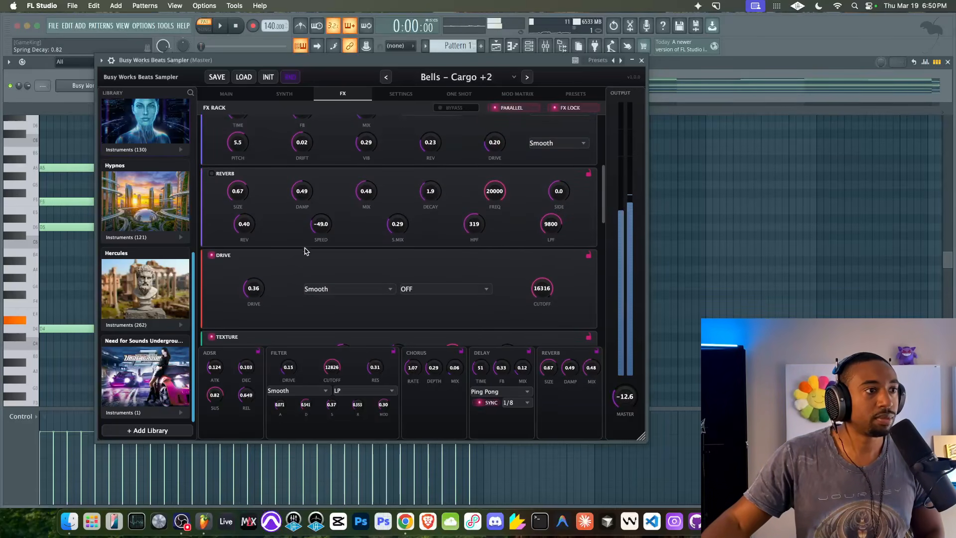
{"action": "scroll", "coordinate": [322, 253], "scroll_direction": "up", "scroll_amount": 3}
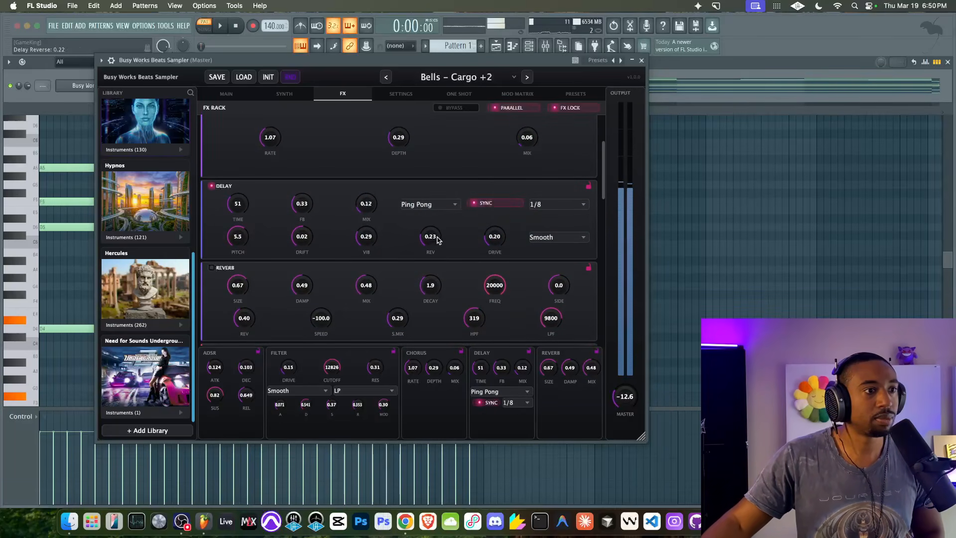
{"action": "left_click_drag", "start_coordinate": [438, 240], "coordinate": [411, 294]}
{"action": "scroll", "coordinate": [412, 296], "scroll_direction": "down", "scroll_amount": 2}
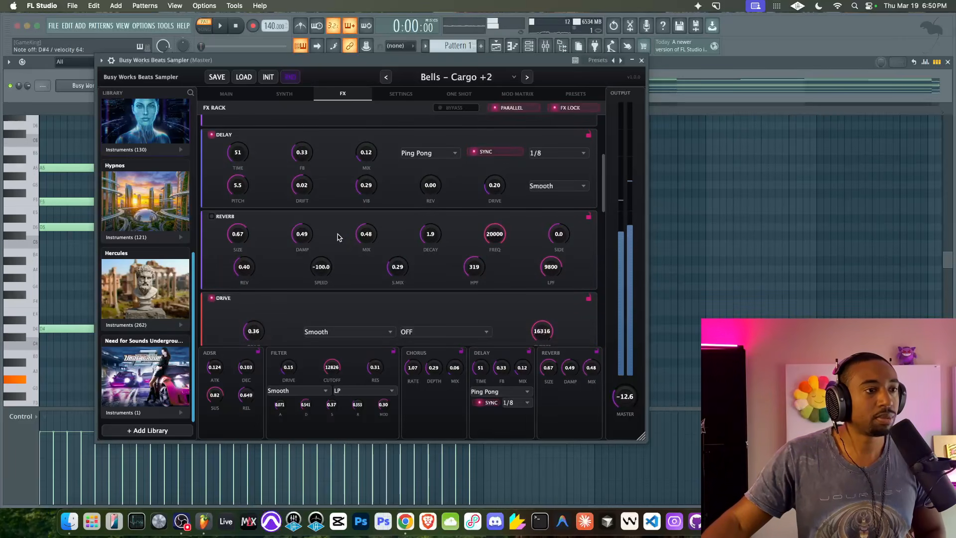
{"action": "left_click", "coordinate": [211, 216]}
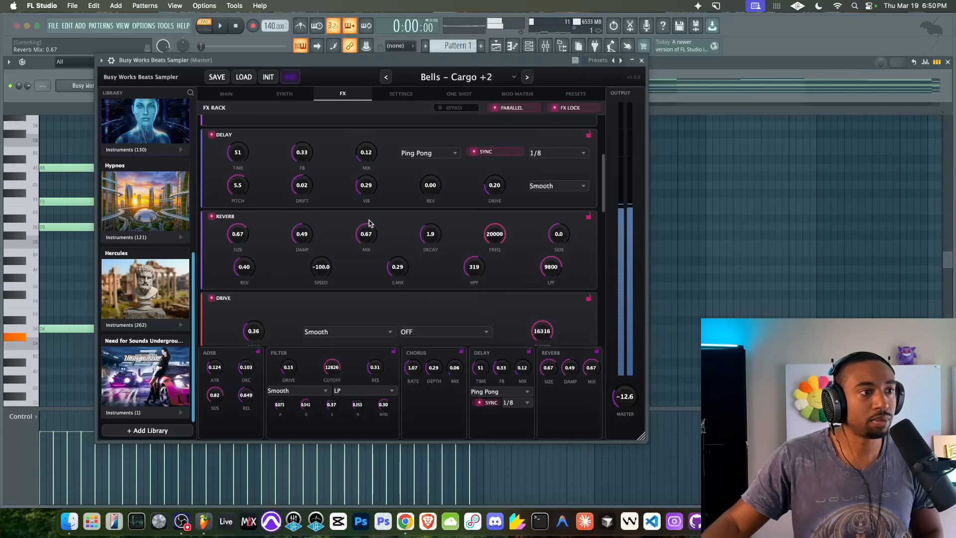
{"action": "scroll", "coordinate": [367, 175], "scroll_direction": "down", "scroll_amount": 1}
Set the synth ladder filter's cutoff to 678 and its drive to 0.54
{"action": "left_click", "coordinate": [294, 94]}
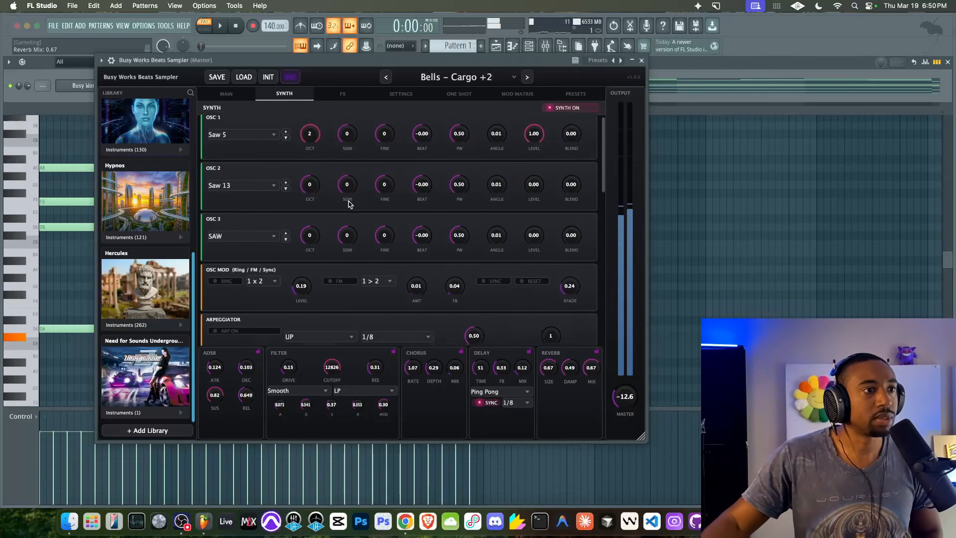
{"action": "scroll", "coordinate": [350, 204], "scroll_direction": "down", "scroll_amount": 1}
{"action": "left_click_drag", "start_coordinate": [223, 213], "coordinate": [222, 240]}
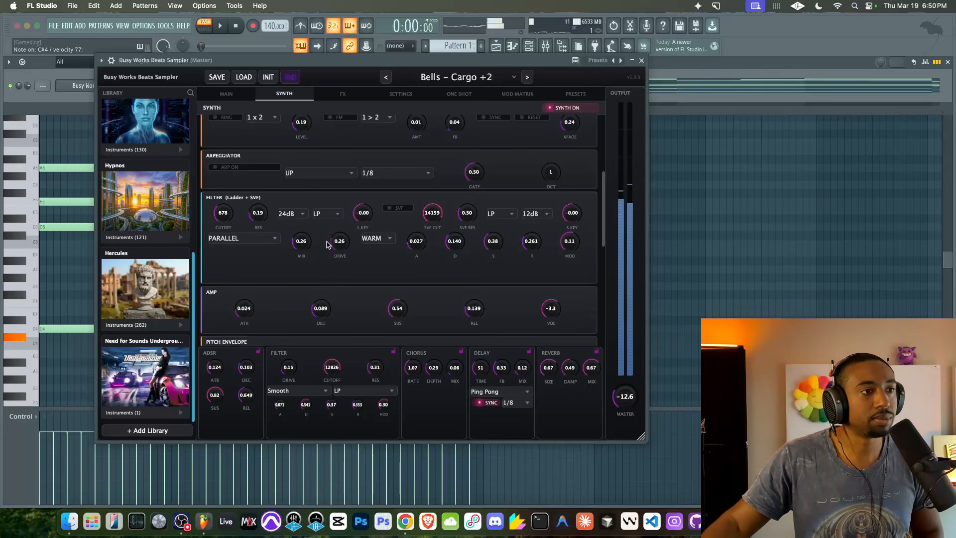
{"action": "left_click_drag", "start_coordinate": [343, 243], "coordinate": [344, 241]}
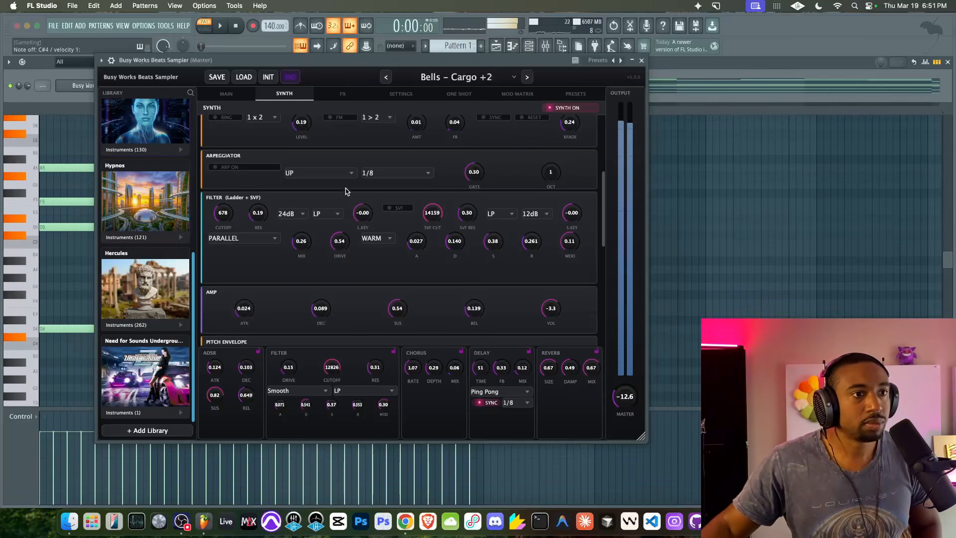
Return the synth's oscillator 1 to octave 0 and lower the sampler's master level to -13.1
{"action": "scroll", "coordinate": [347, 187], "scroll_direction": "up", "scroll_amount": 5}
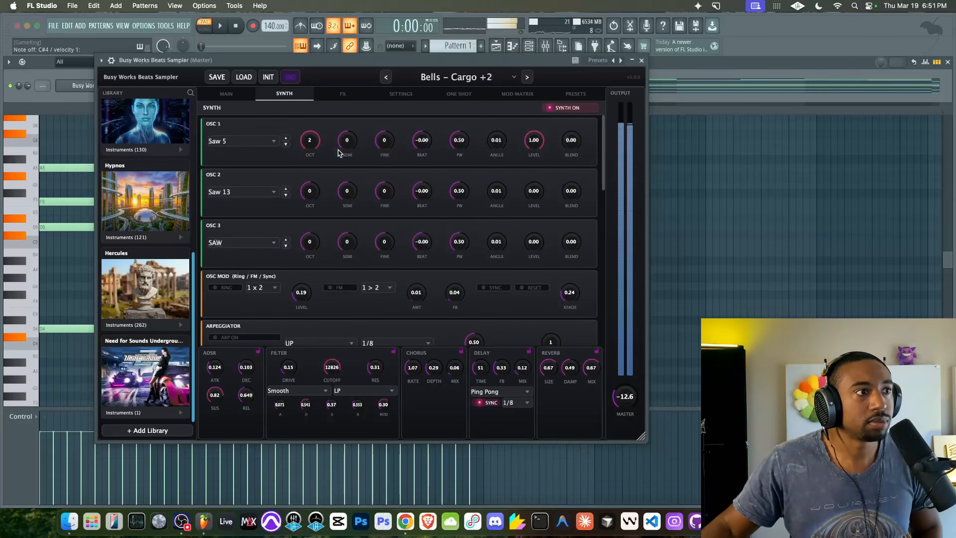
{"action": "mouse_move", "coordinate": [320, 145]}
{"action": "left_mouse_down"}
{"action": "mouse_move", "coordinate": [312, 167]}
{"action": "mouse_move", "coordinate": [309, 159]}
{"action": "left_mouse_up"}
{"action": "left_click_drag", "start_coordinate": [625, 393], "coordinate": [625, 402]}
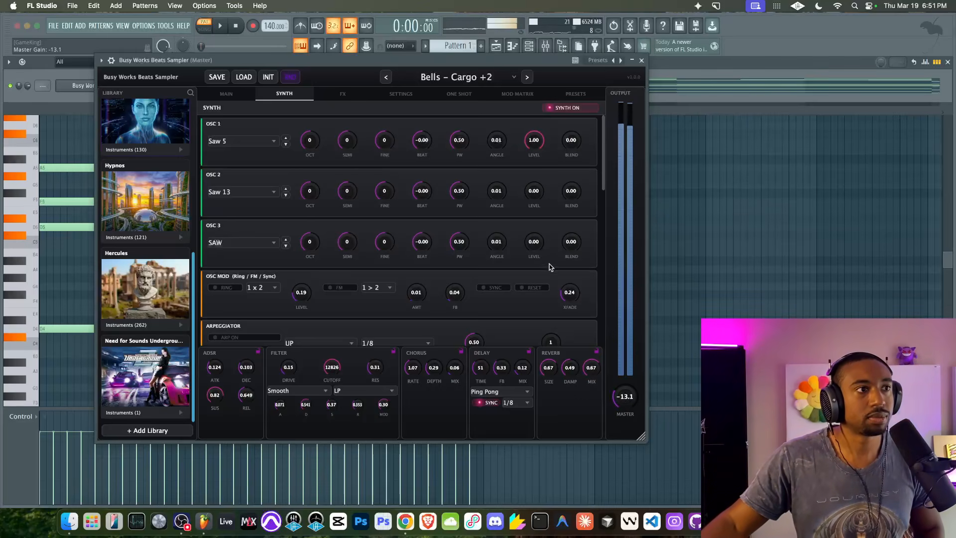
{"action": "scroll", "coordinate": [540, 279], "scroll_direction": "down", "scroll_amount": 5}
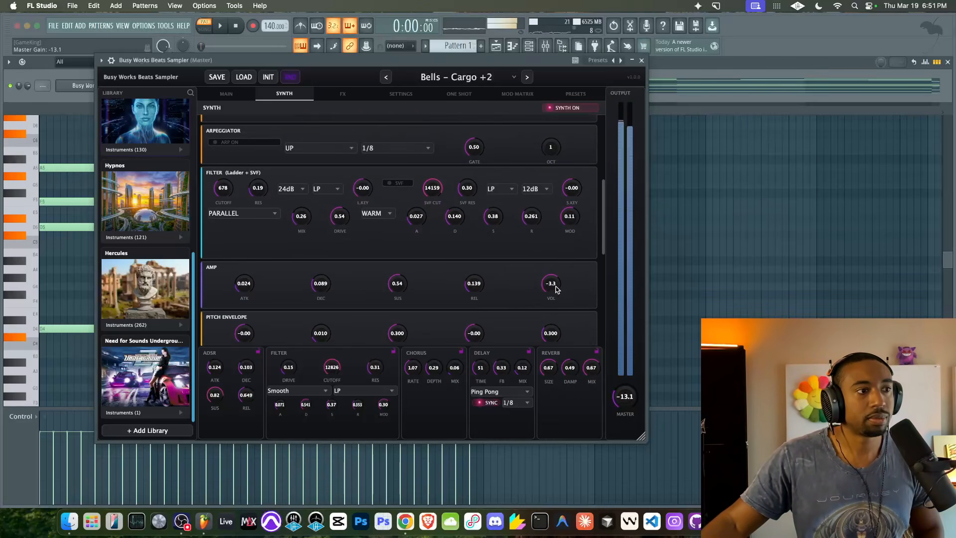
Set the synth amp's volume to -6.9 and raise the sampler's master level to -10.0
{"action": "left_click_drag", "start_coordinate": [556, 275], "coordinate": [551, 292]}
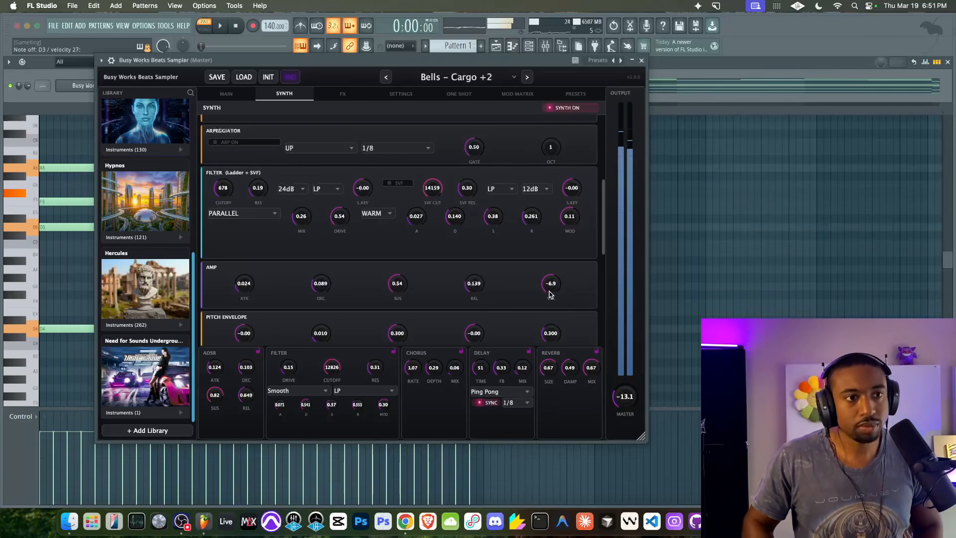
{"action": "scroll", "coordinate": [621, 397], "scroll_direction": "up", "scroll_amount": 2}
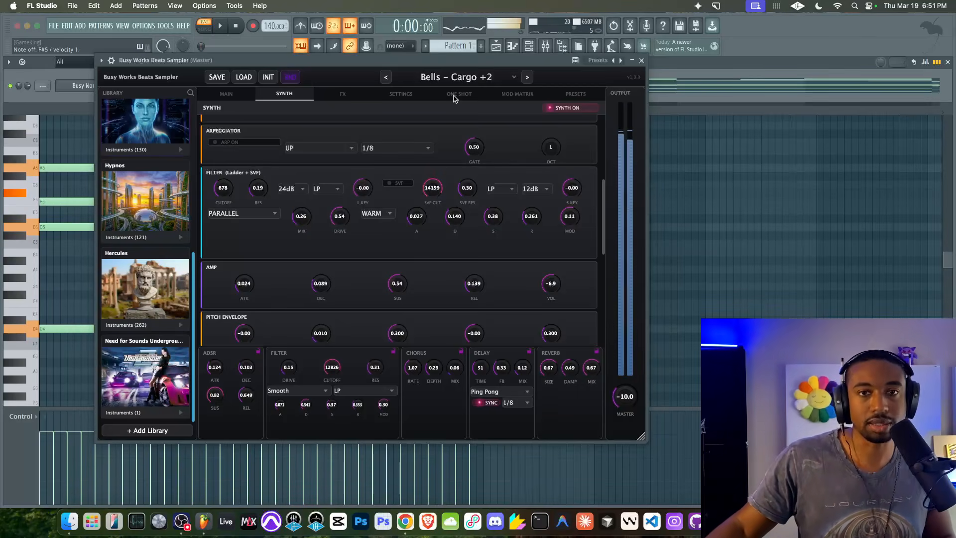
Check the sampler's effects rack, then close the sampler and view the full chord progression in the piano roll
{"action": "left_click", "coordinate": [342, 93]}
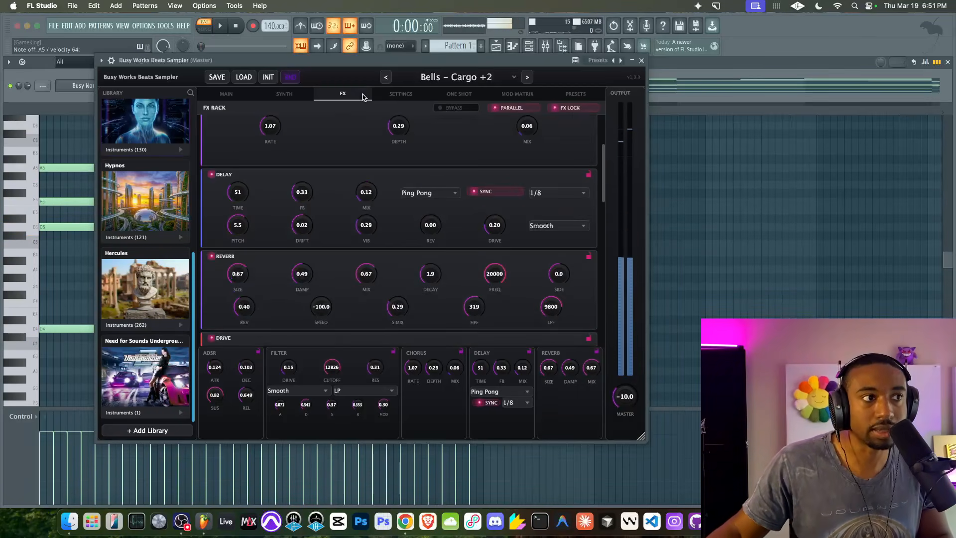
{"action": "left_click", "coordinate": [642, 60]}
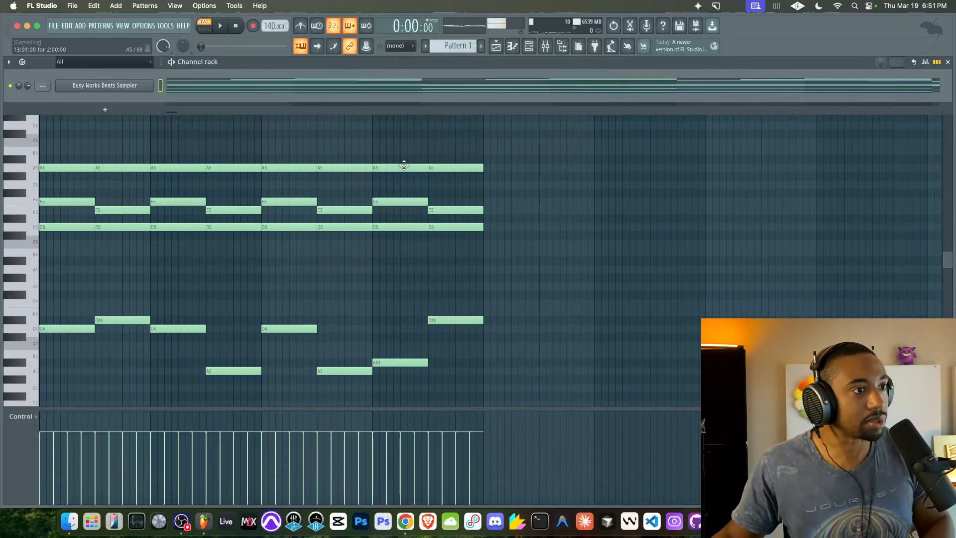
{"action": "scroll", "coordinate": [396, 169], "scroll_direction": "down", "scroll_amount": 3, "text": "ctrl"}
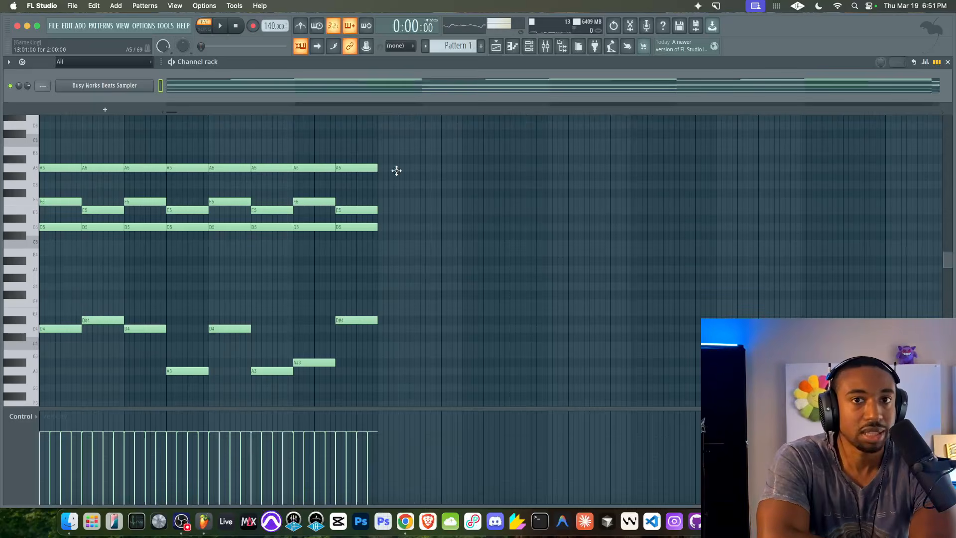
Reopen the sampler and browse its library back up to the start of the Hercules instruments
{"action": "left_click", "coordinate": [127, 87]}
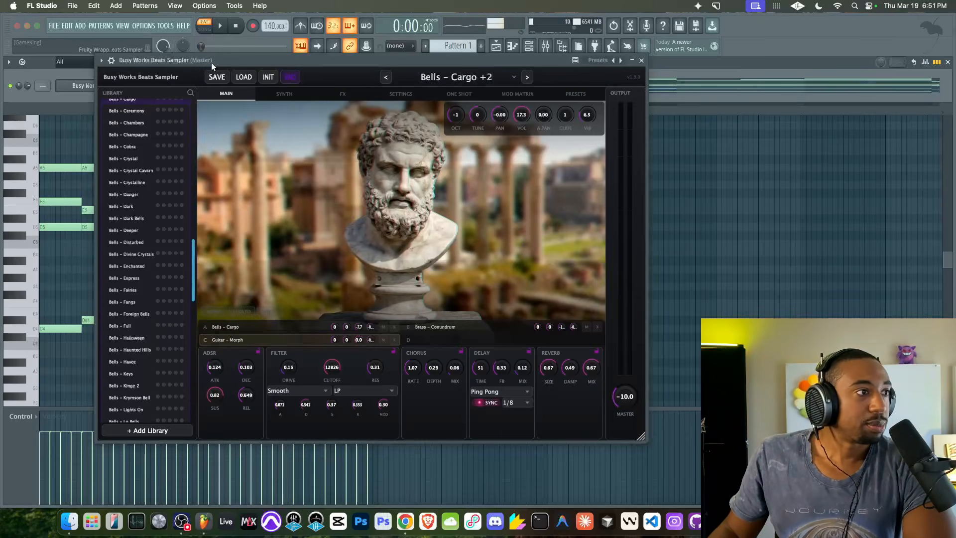
{"action": "scroll", "coordinate": [176, 152], "scroll_direction": "up", "scroll_amount": 5}
{"action": "scroll", "coordinate": [160, 217], "scroll_direction": "up", "scroll_amount": 10}
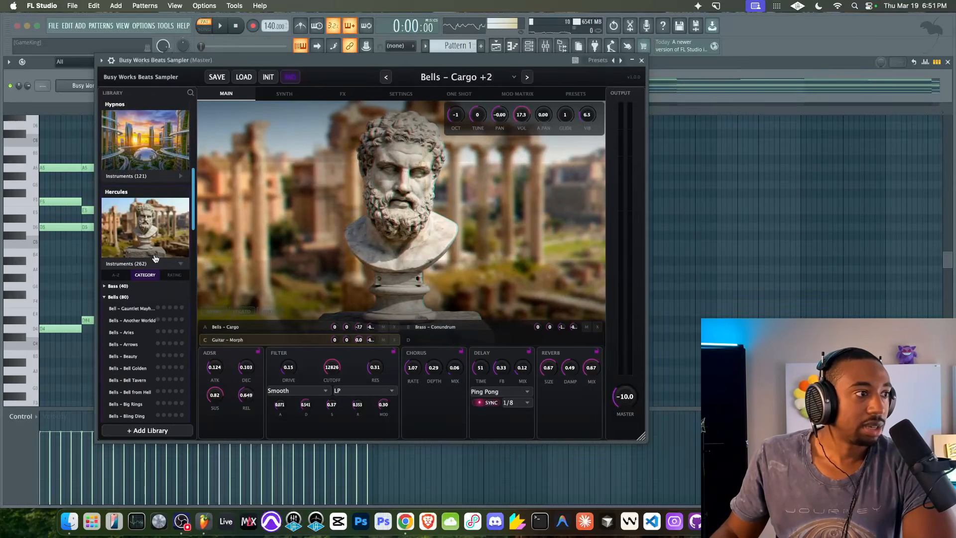